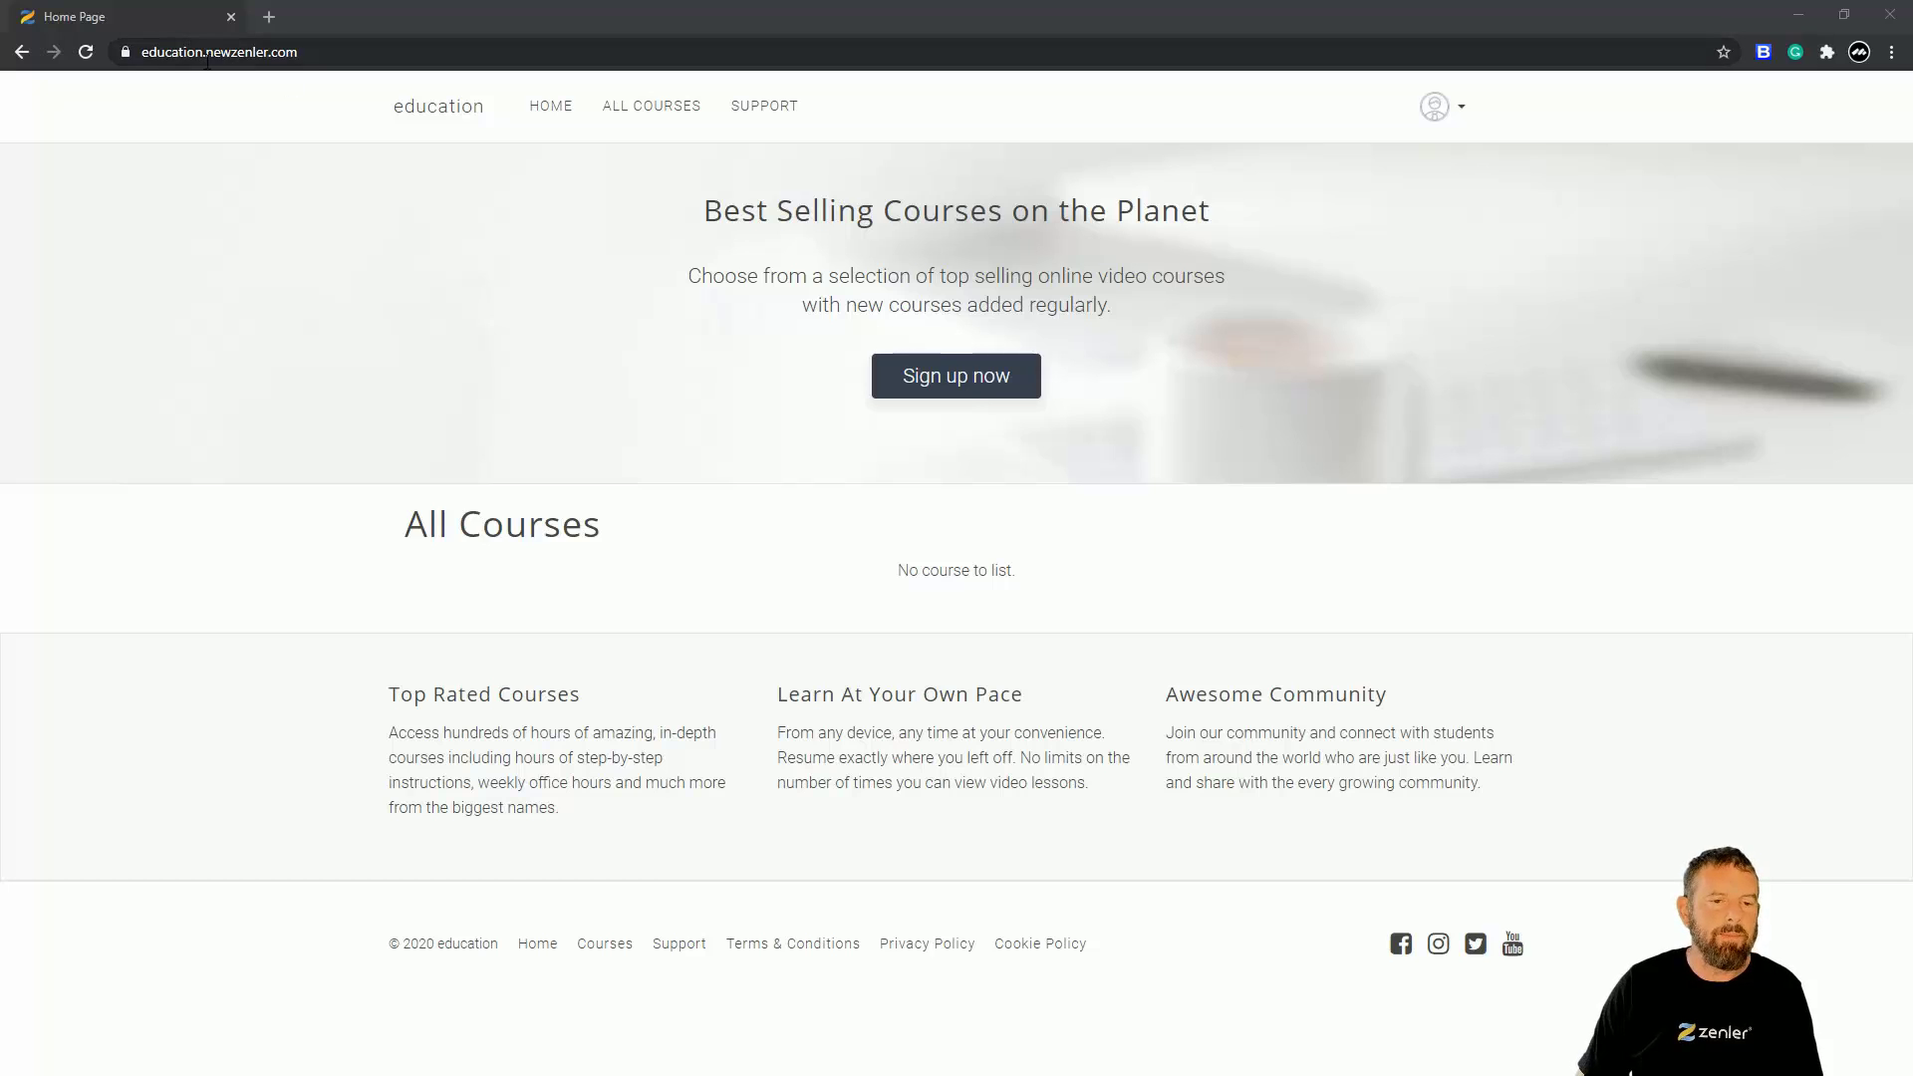
- Copy the site's address and load the education home page in a new tab
click(208, 51)
key(ctrl+c)
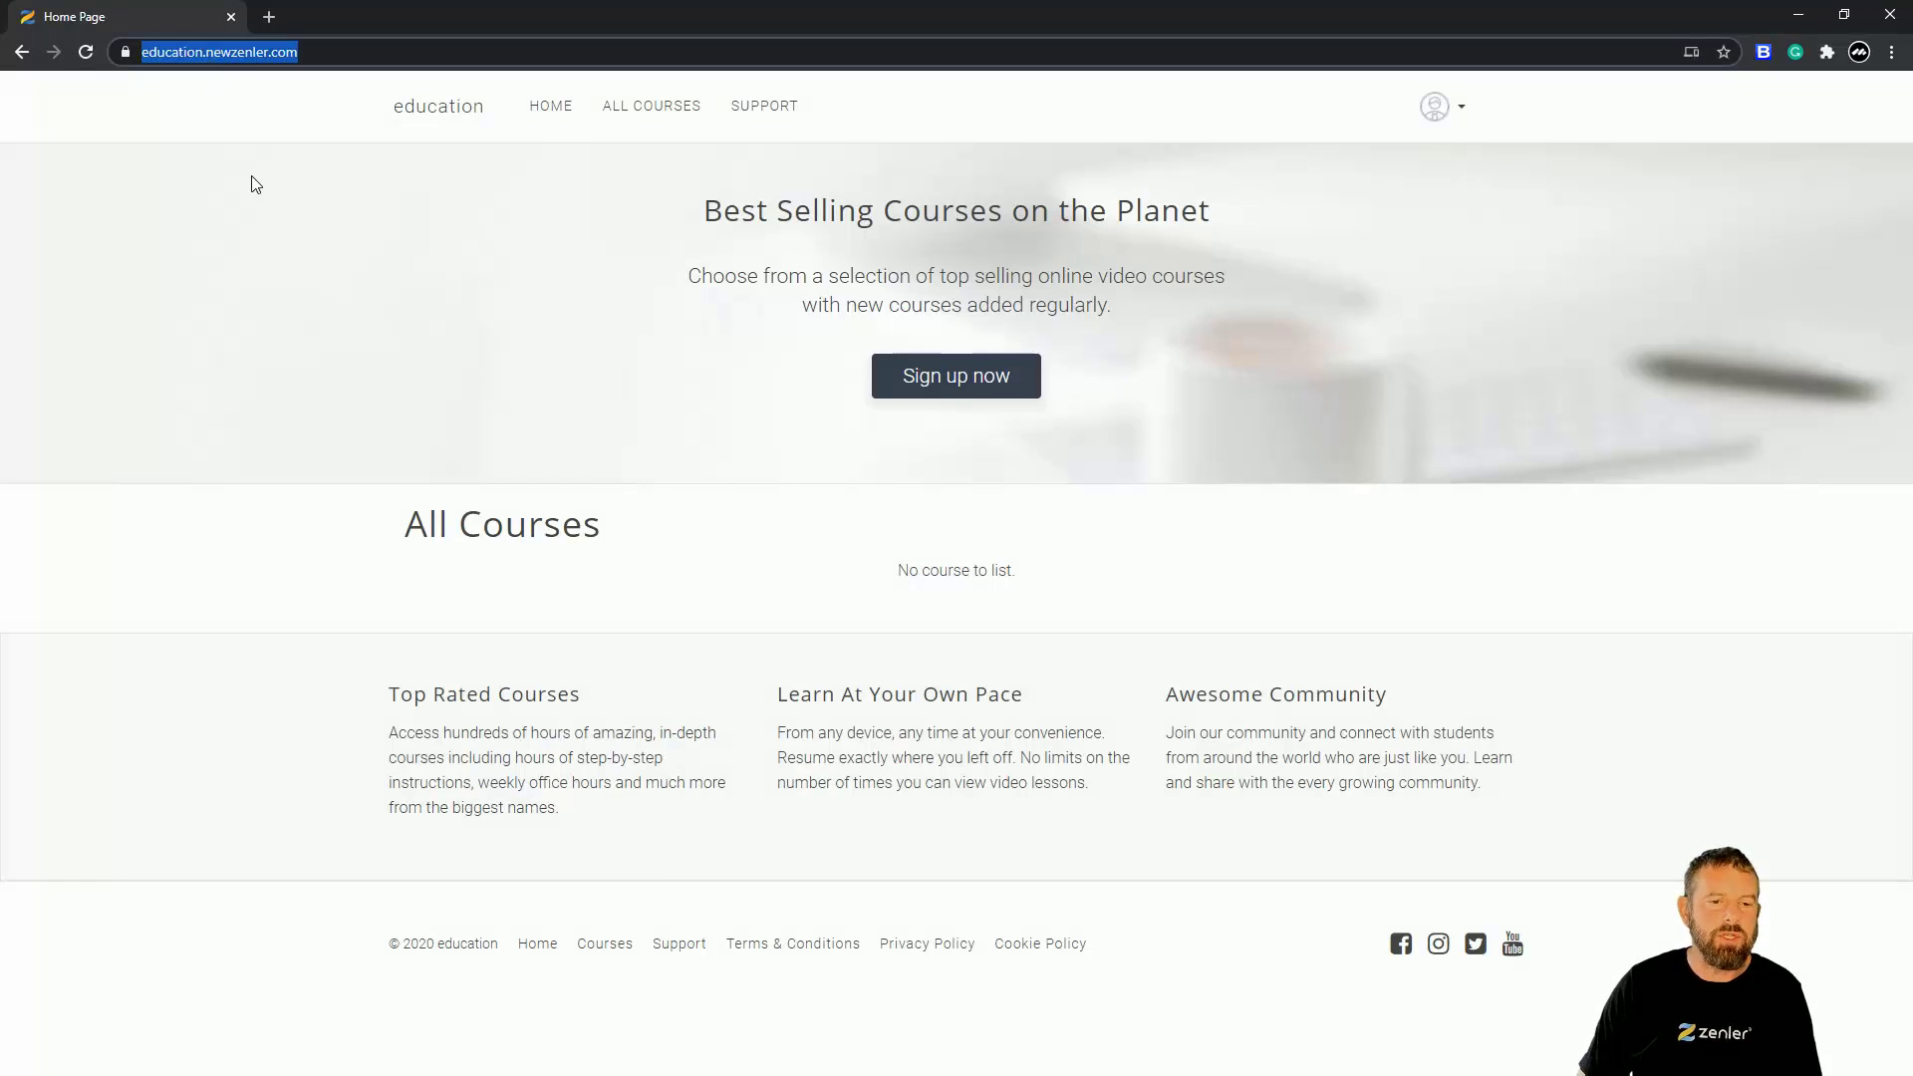
click(271, 16)
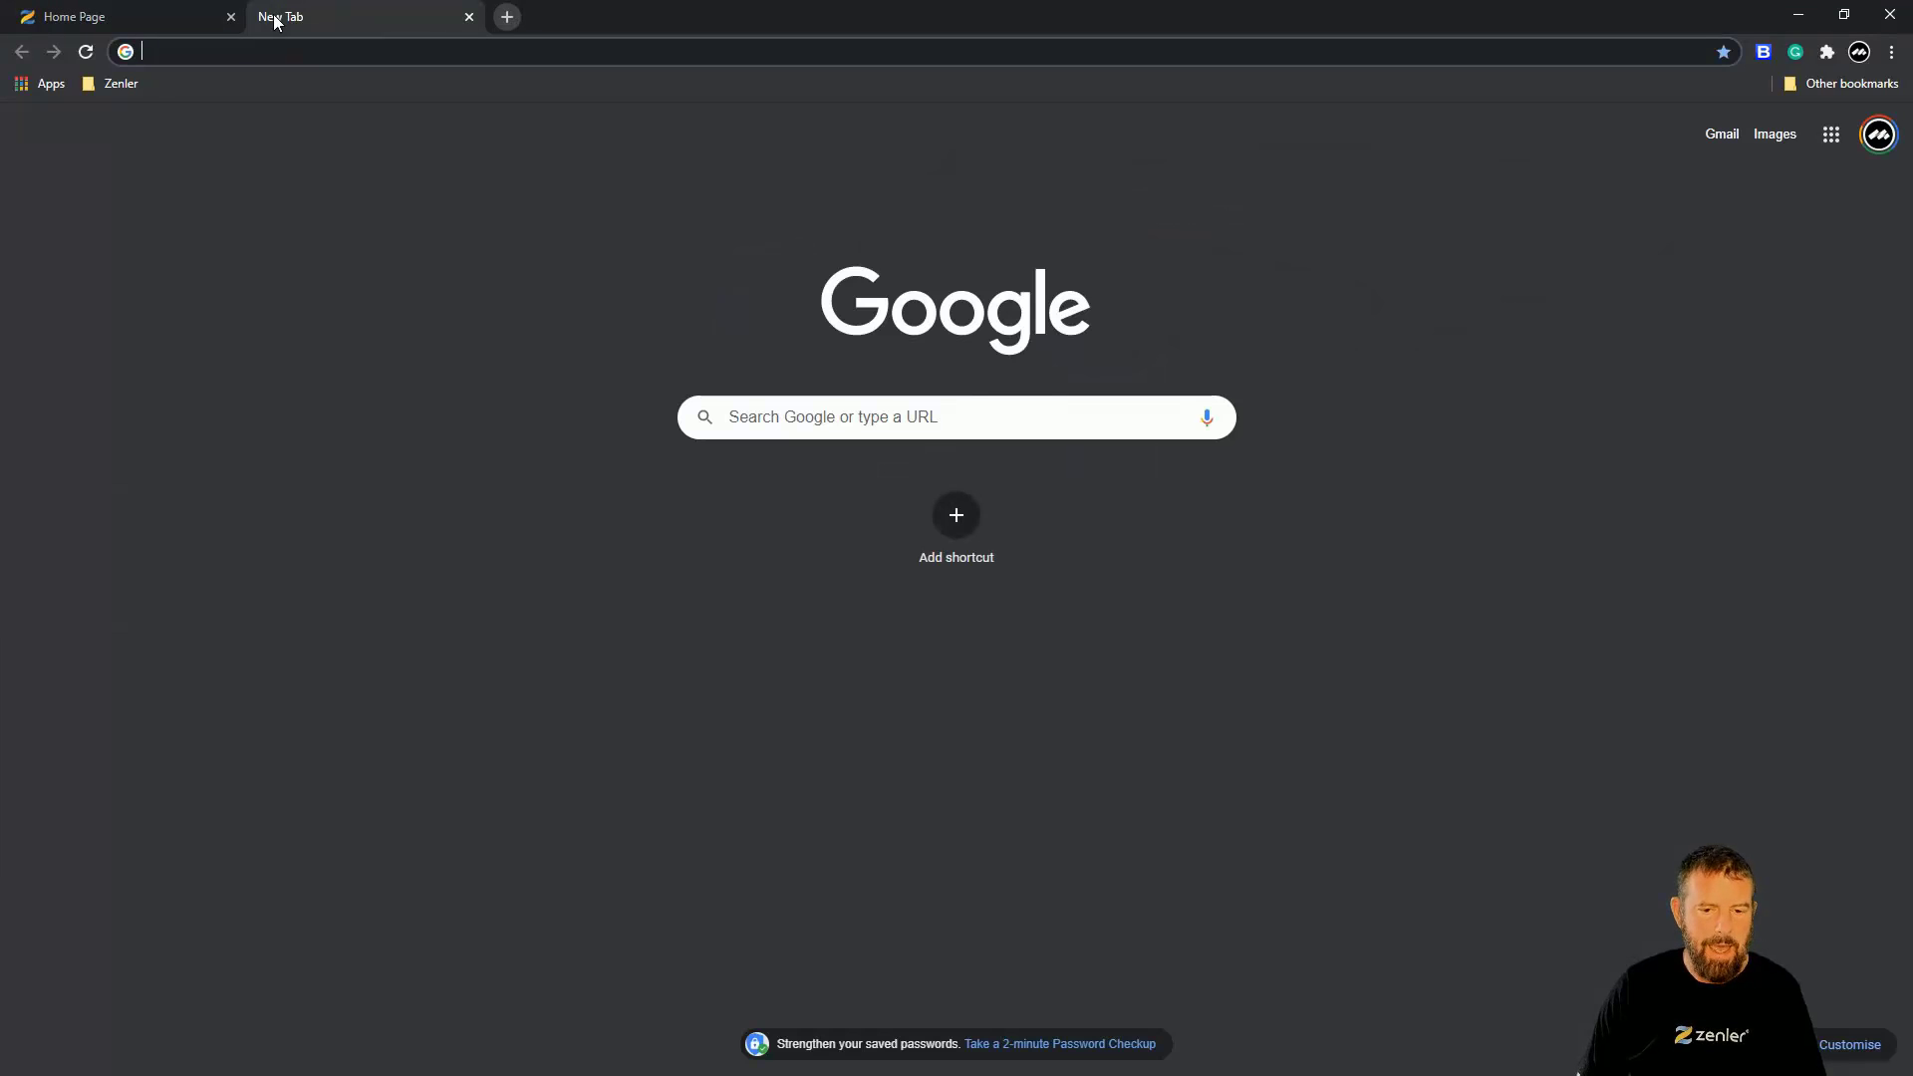
key(ctrl+v)
key(Return)
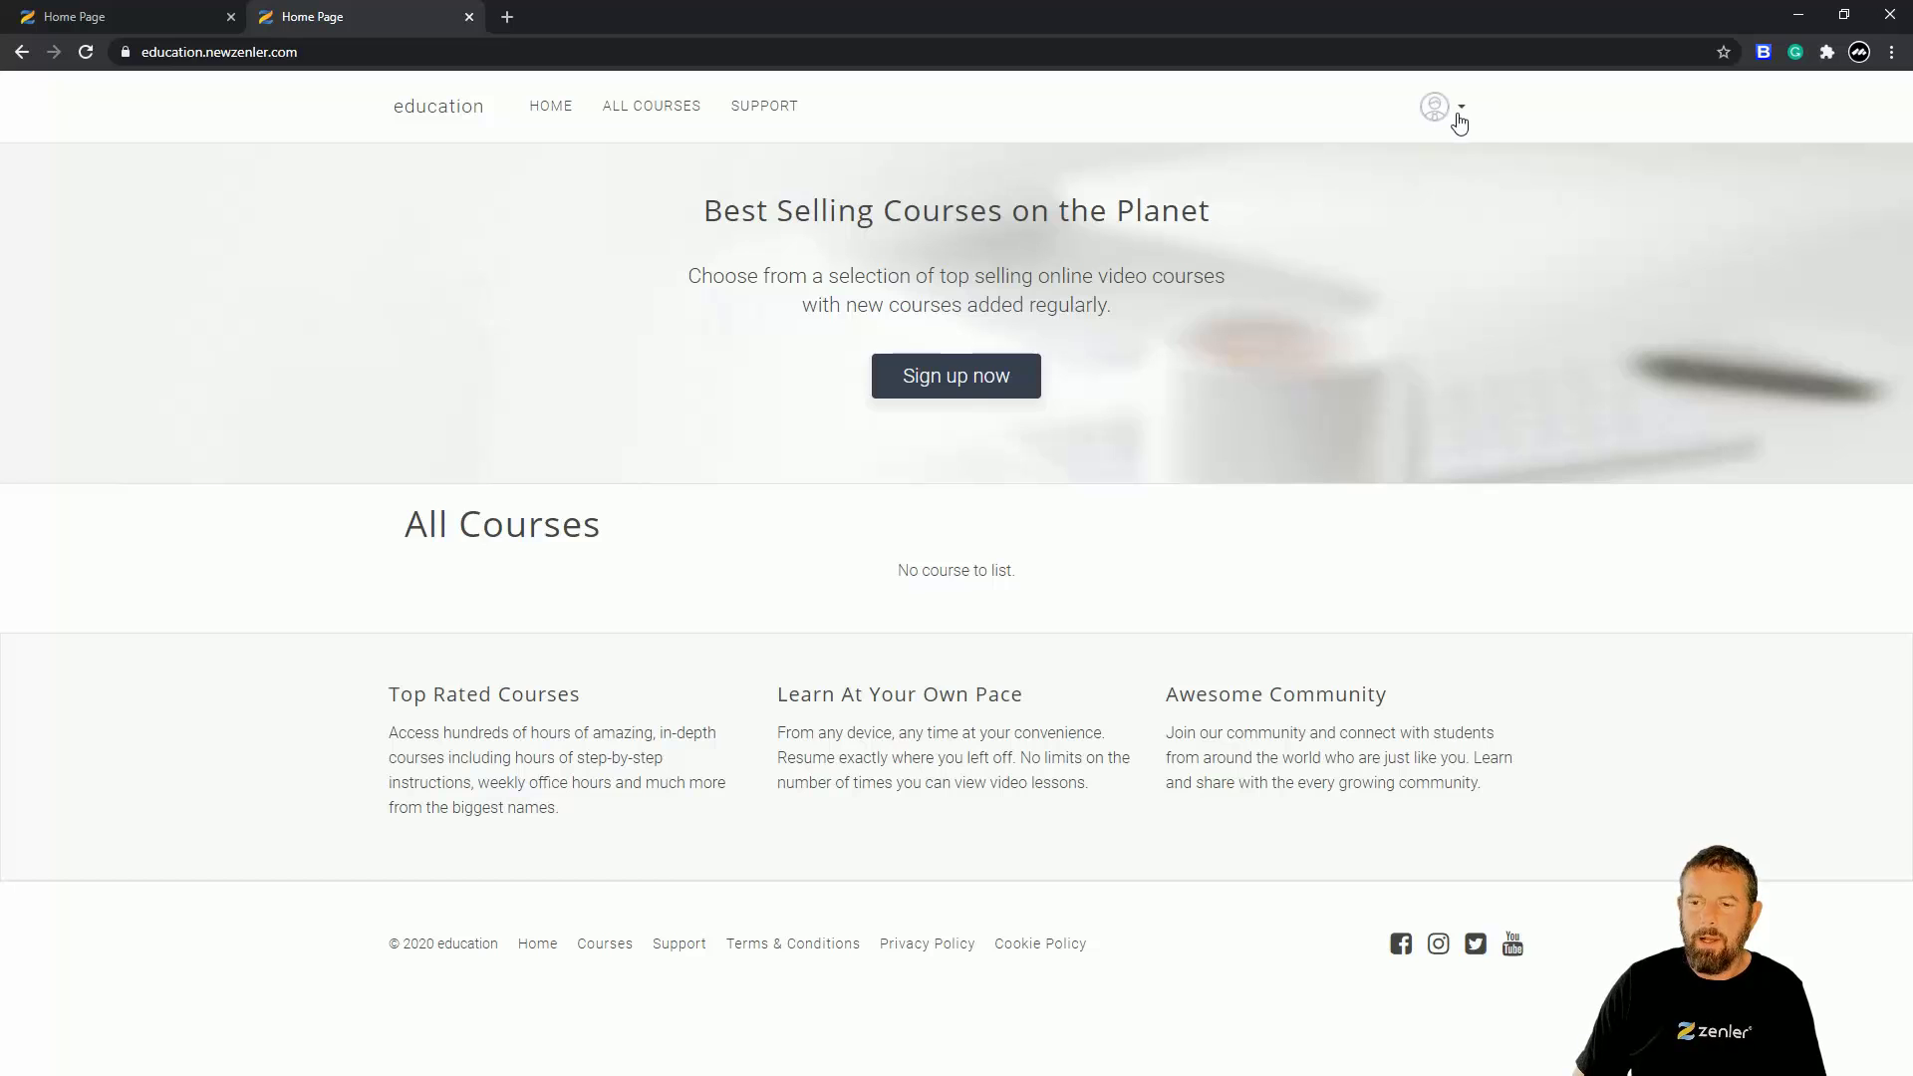
- Log out from the avatar menu and sign back in with the saved credentials
click(1462, 118)
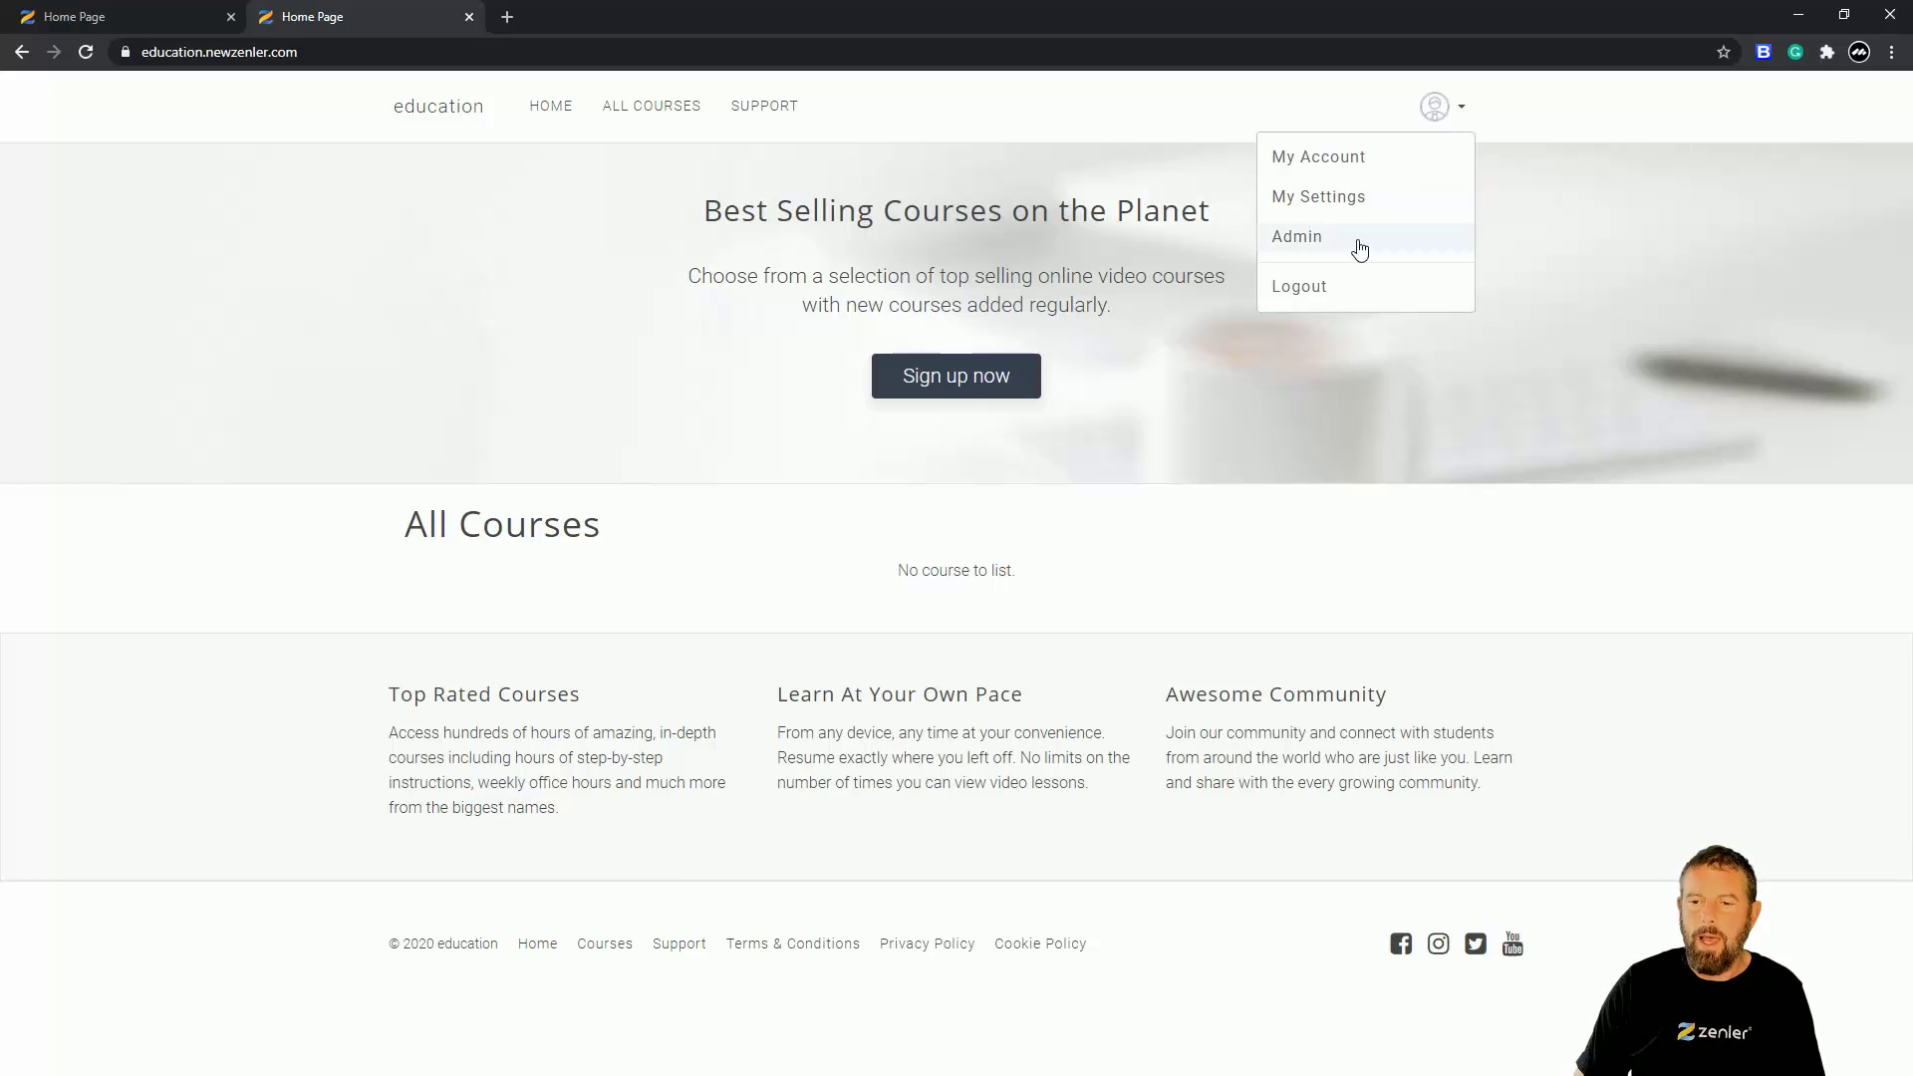
click(1304, 290)
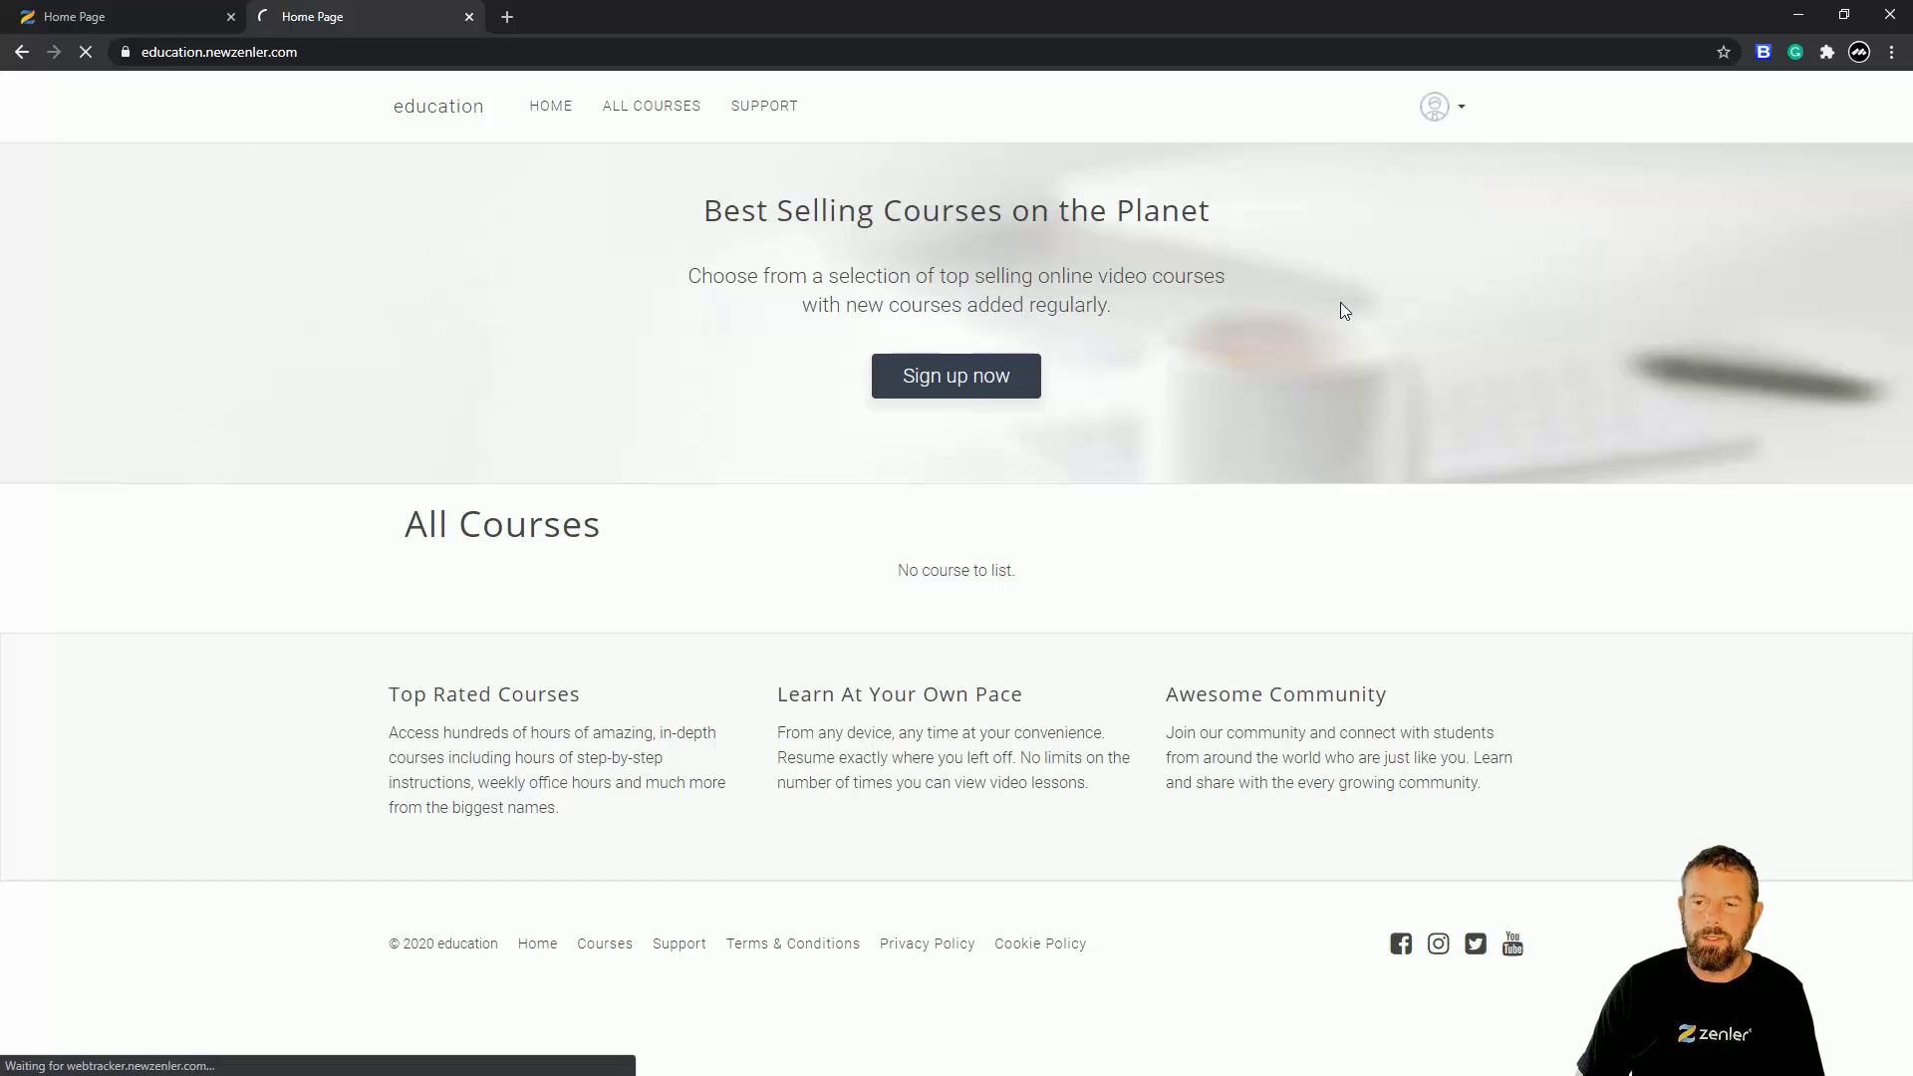
click(1471, 115)
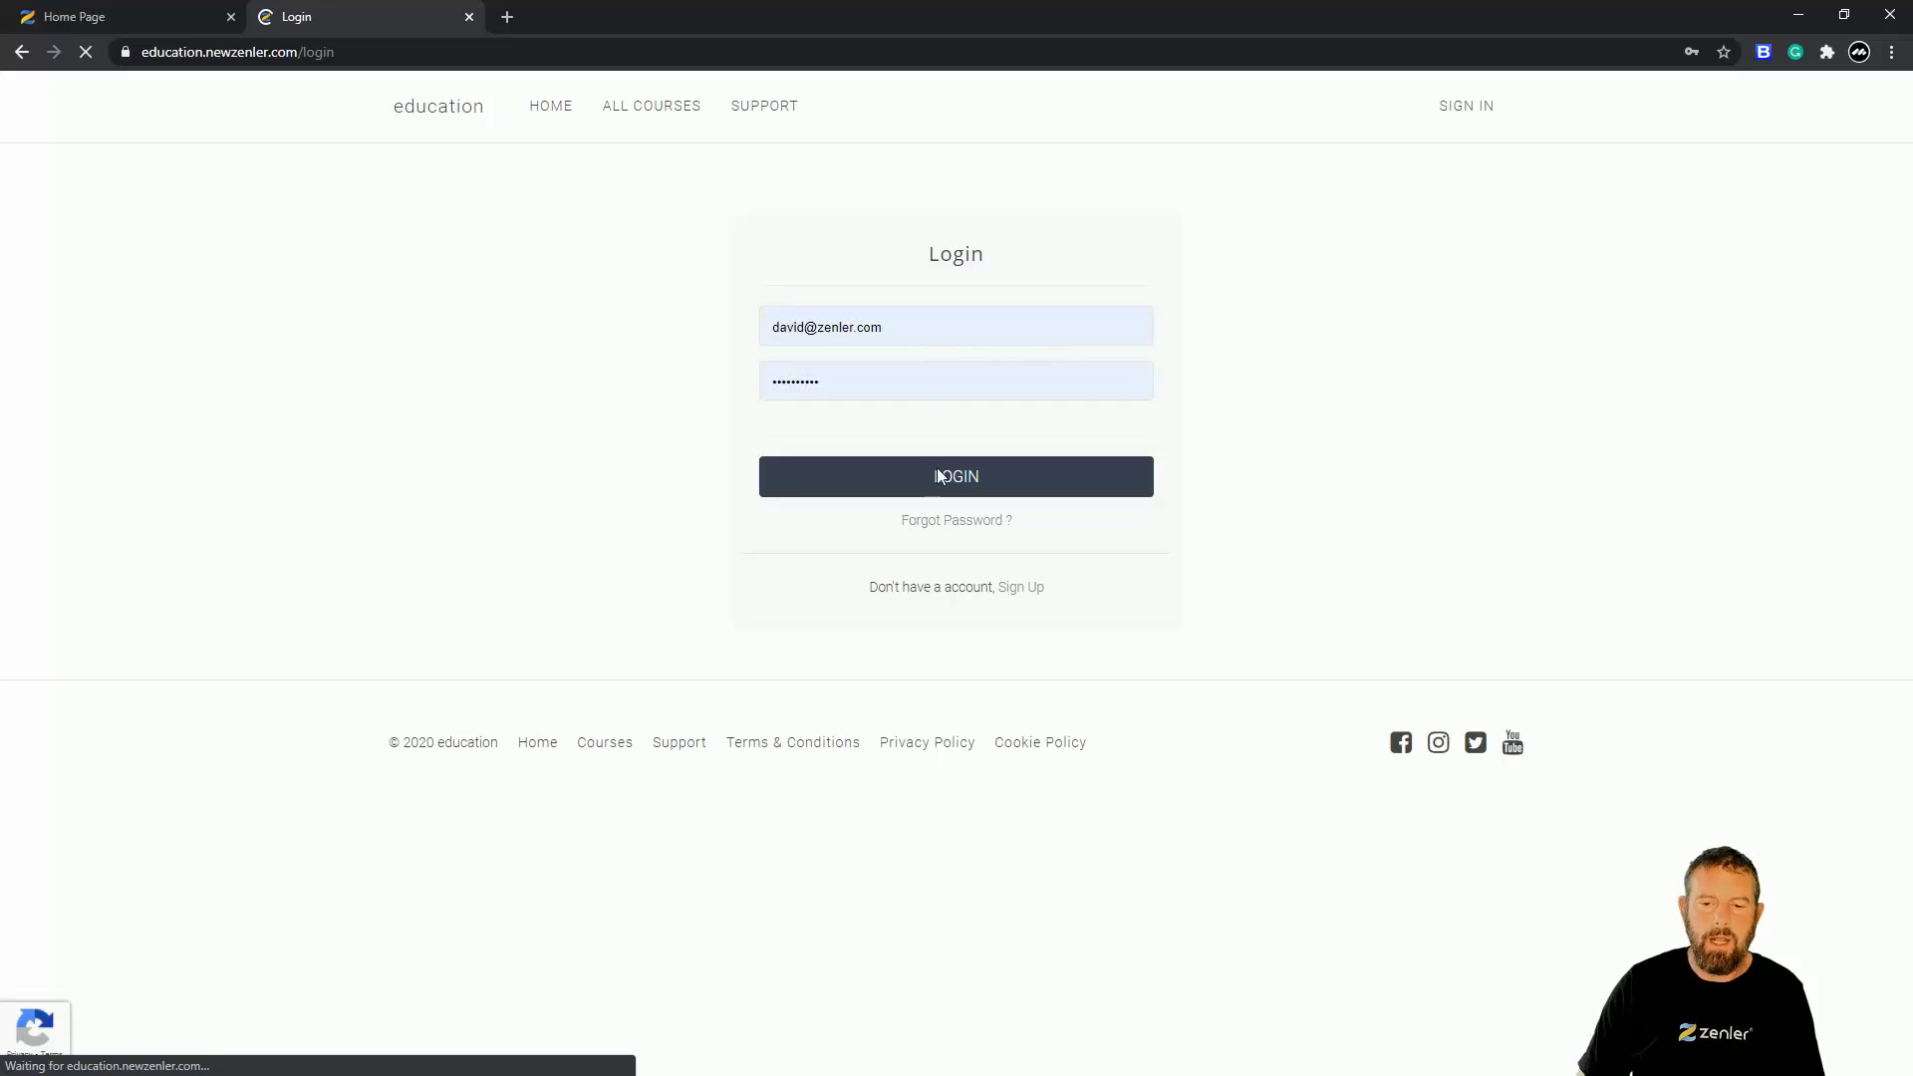
click(940, 476)
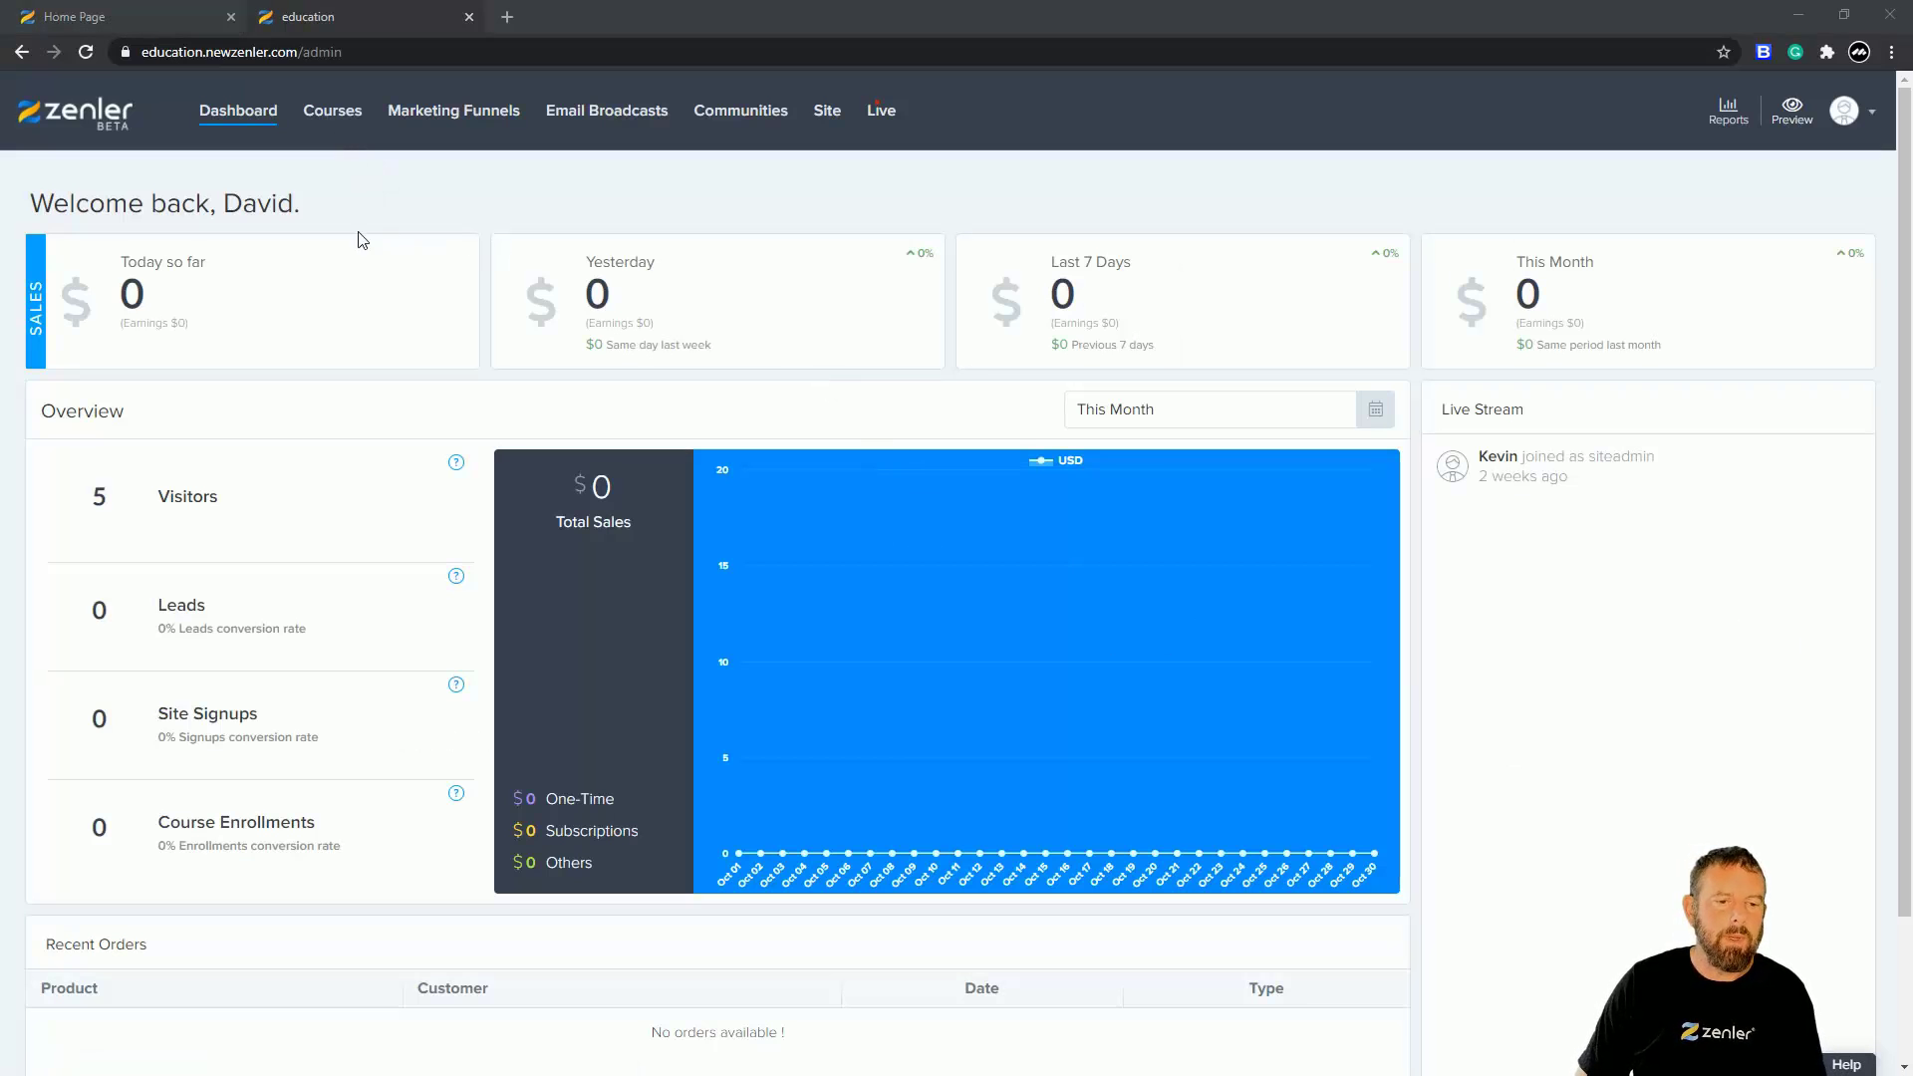
- Open the 'How to Bathe your Psychotic Cat' course and view its Pages funnel
click(327, 118)
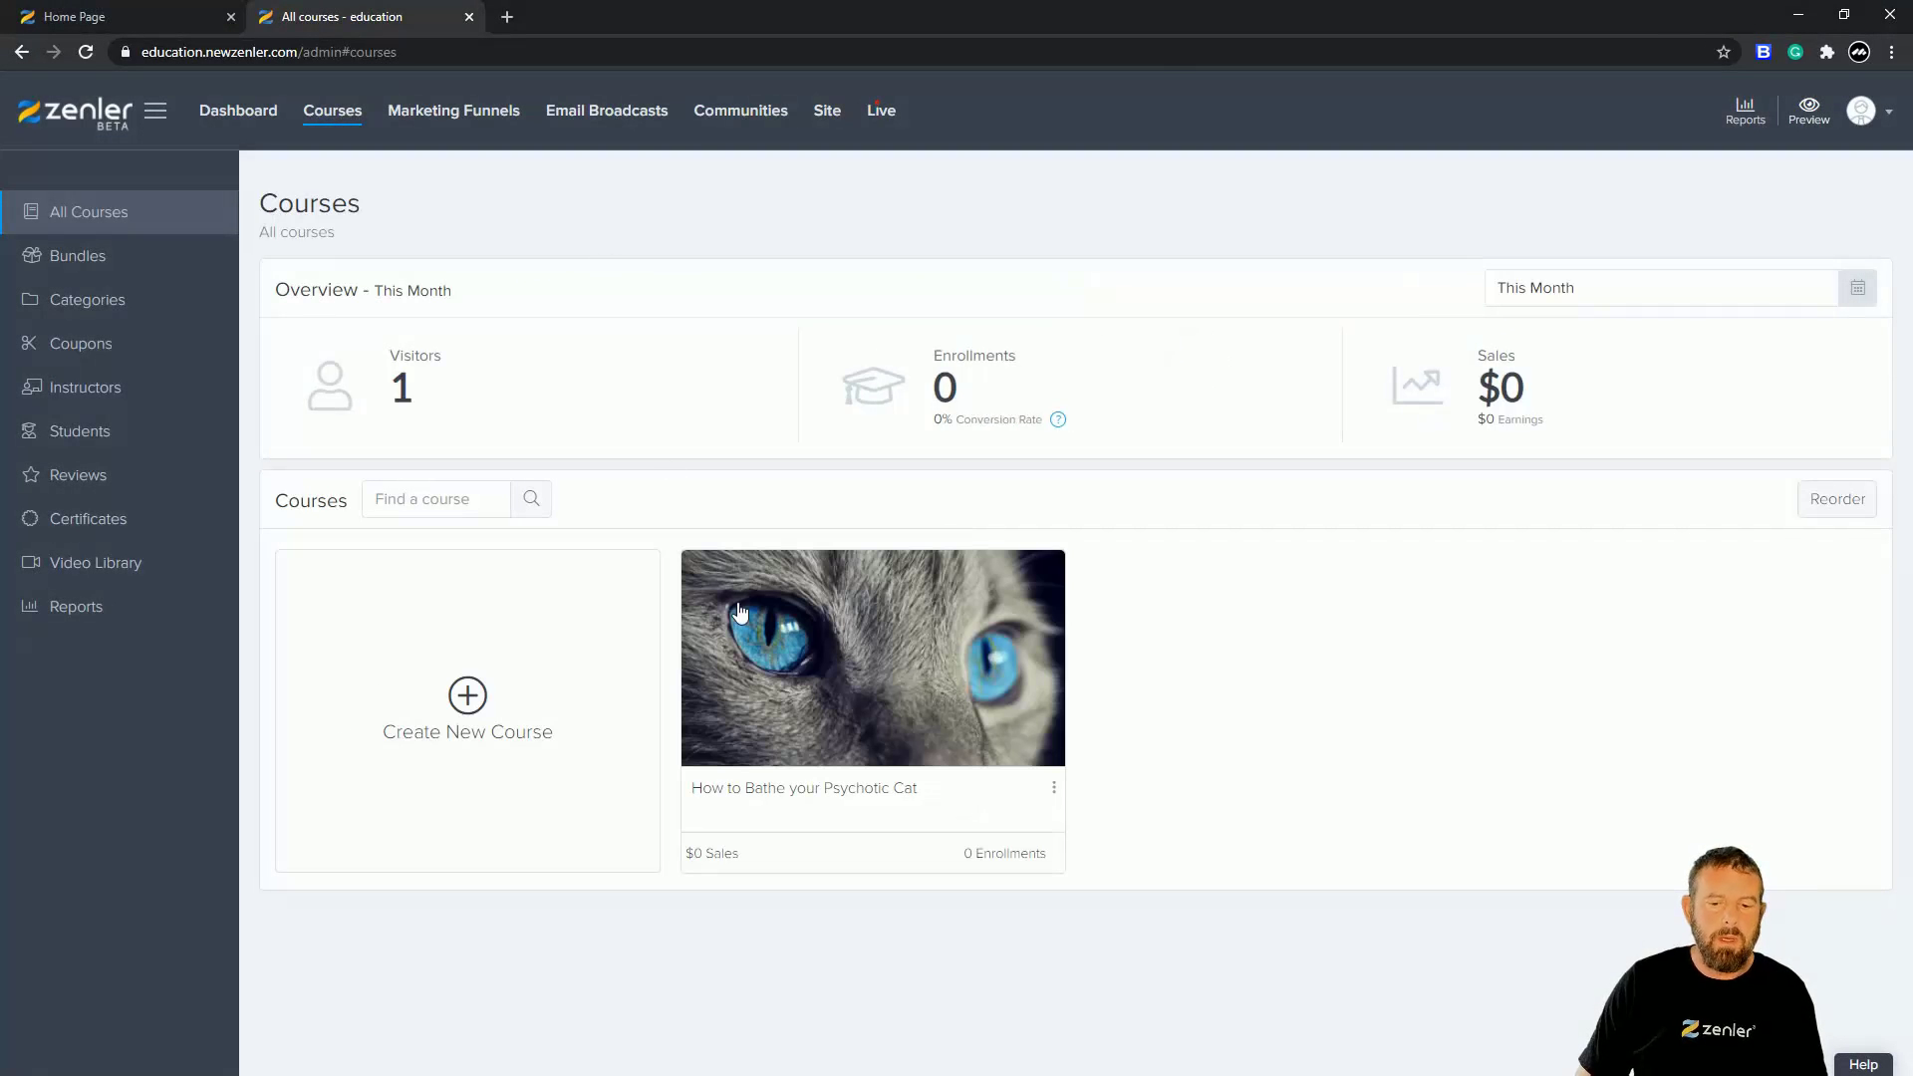
click(763, 648)
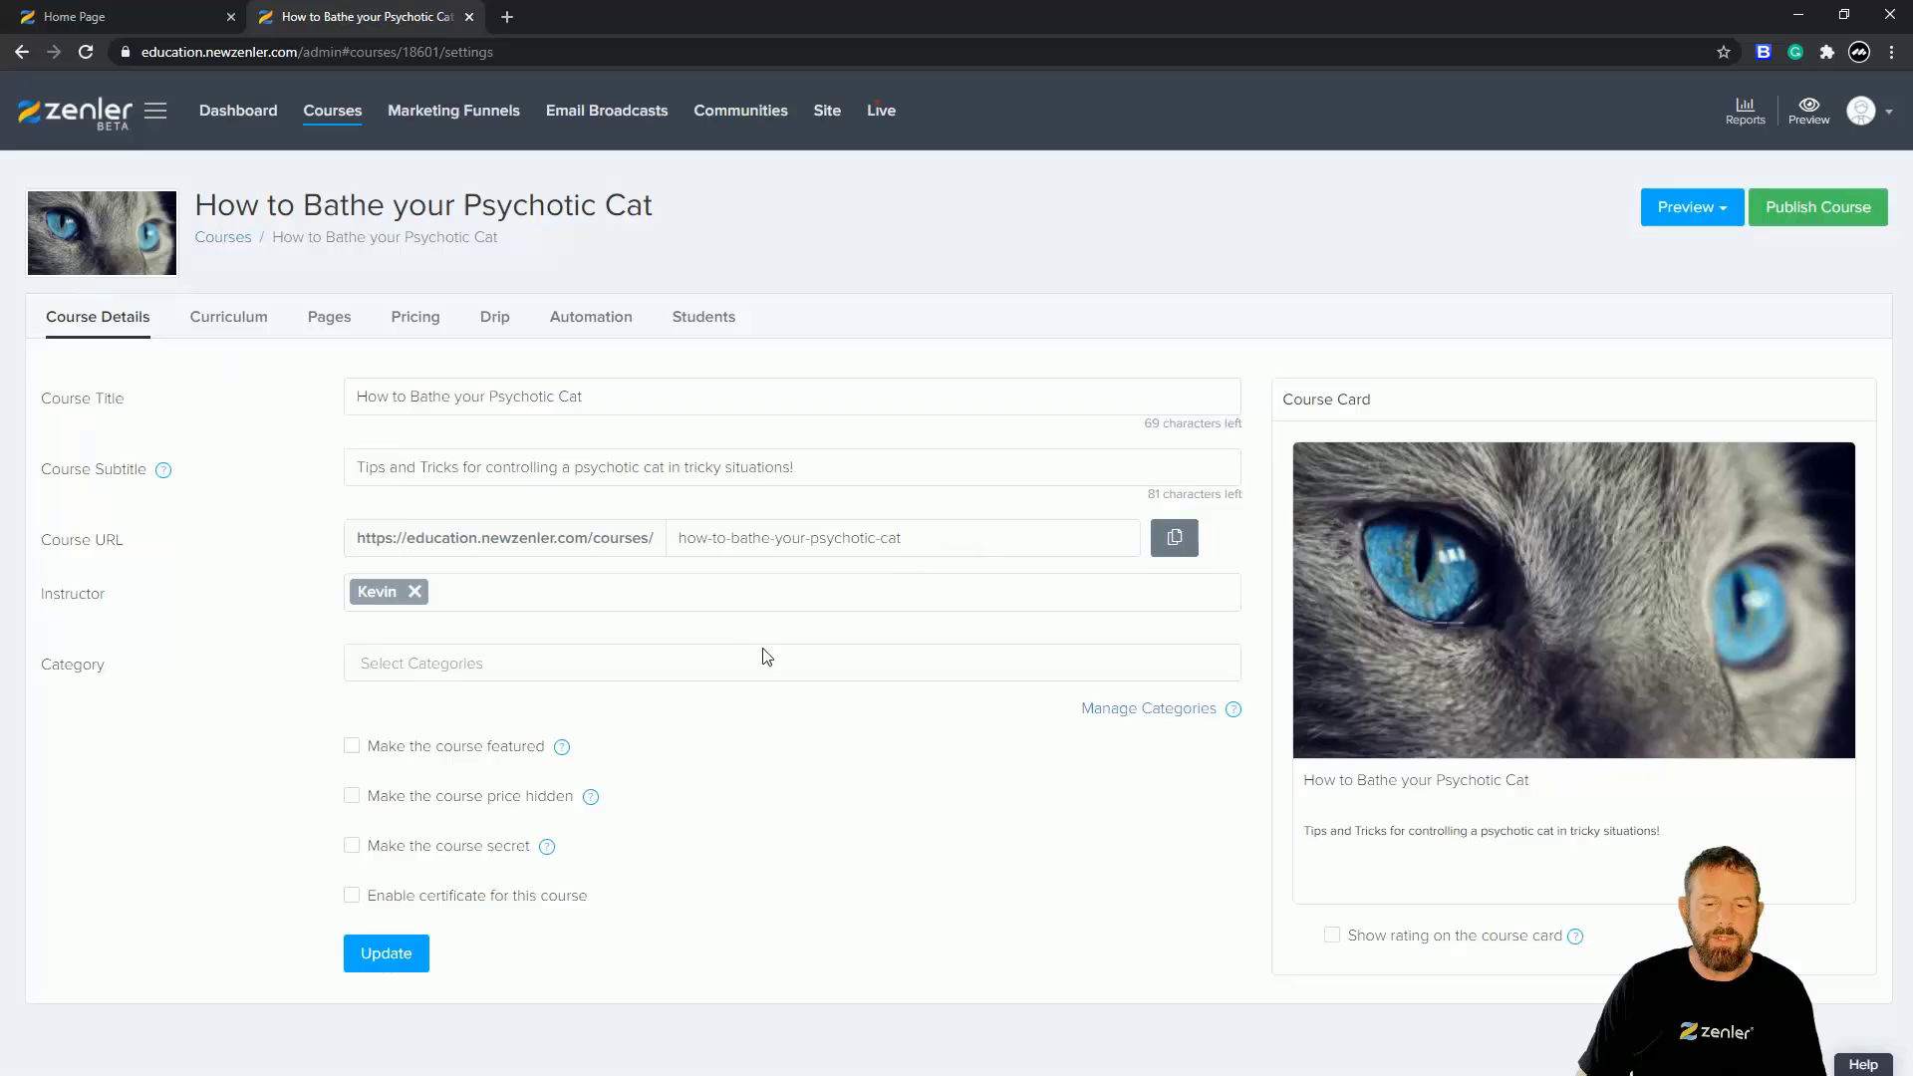
click(329, 318)
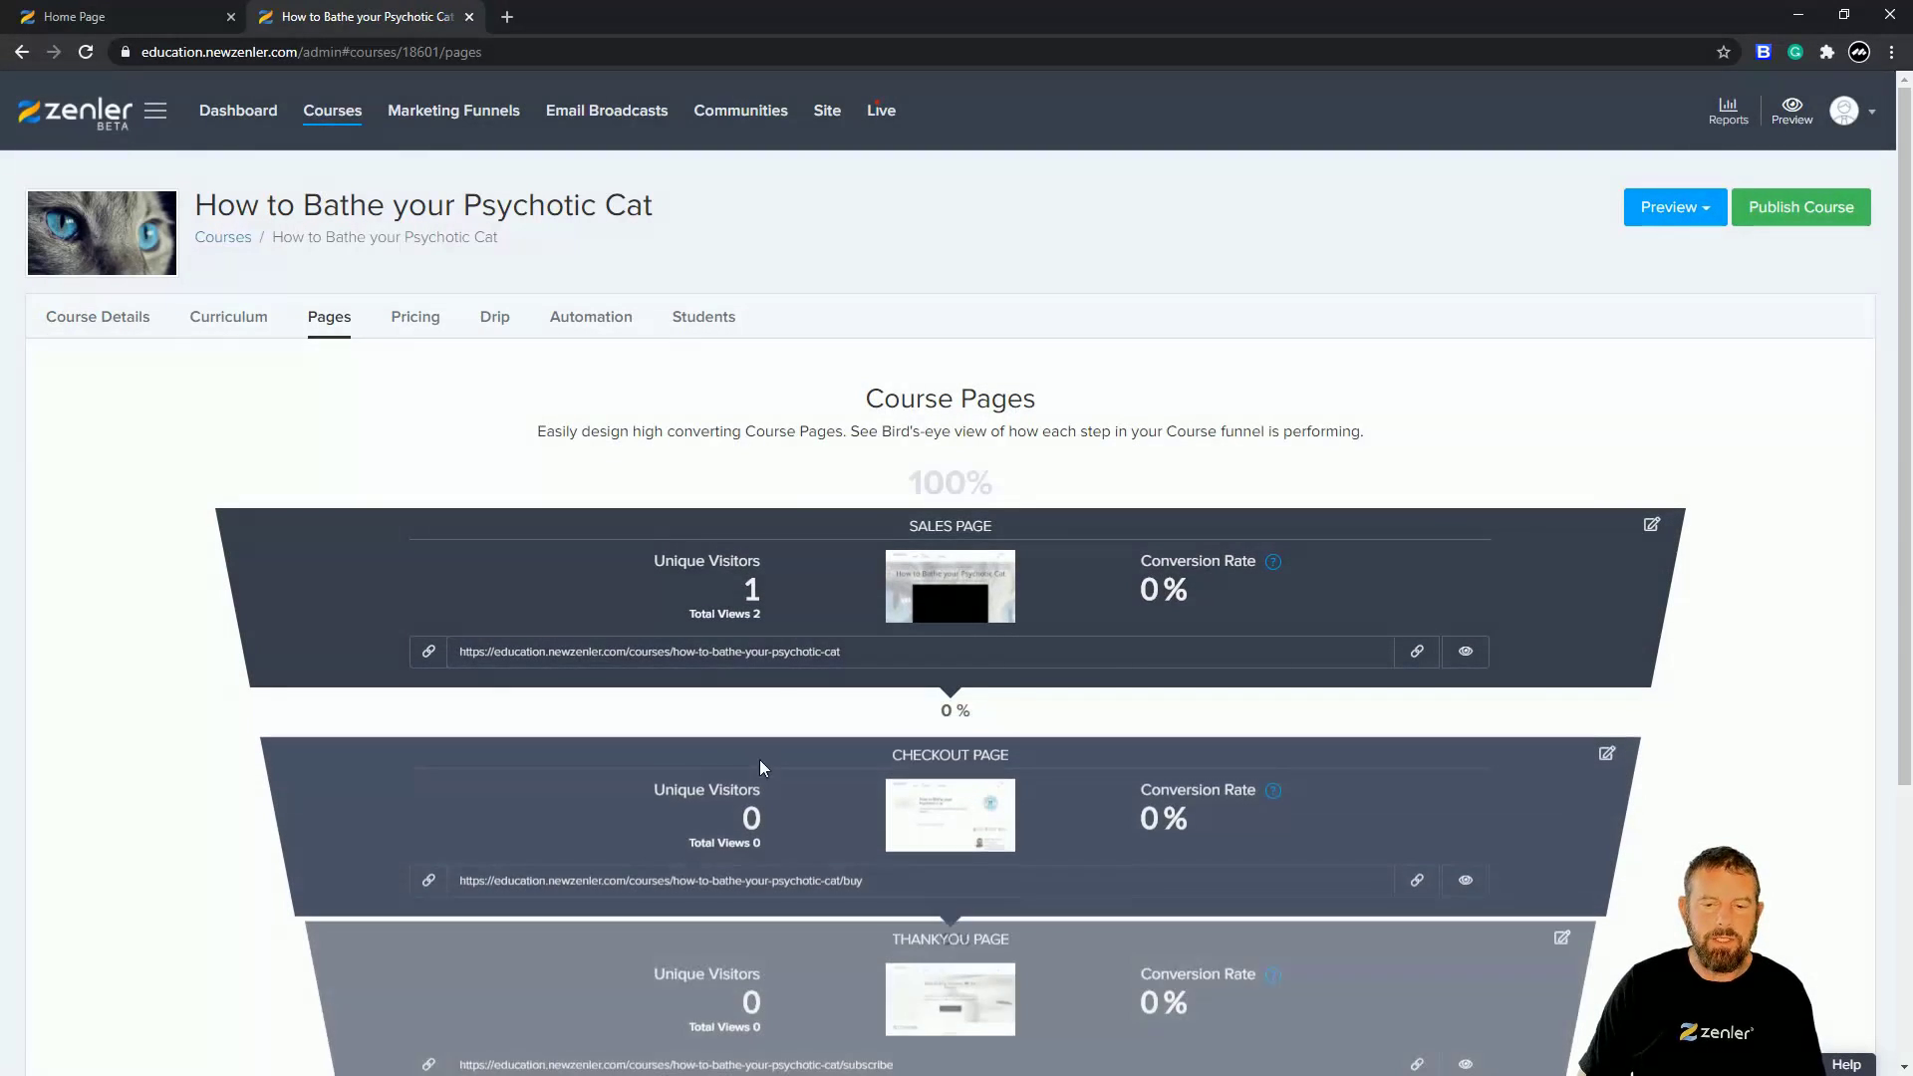
click(124, 16)
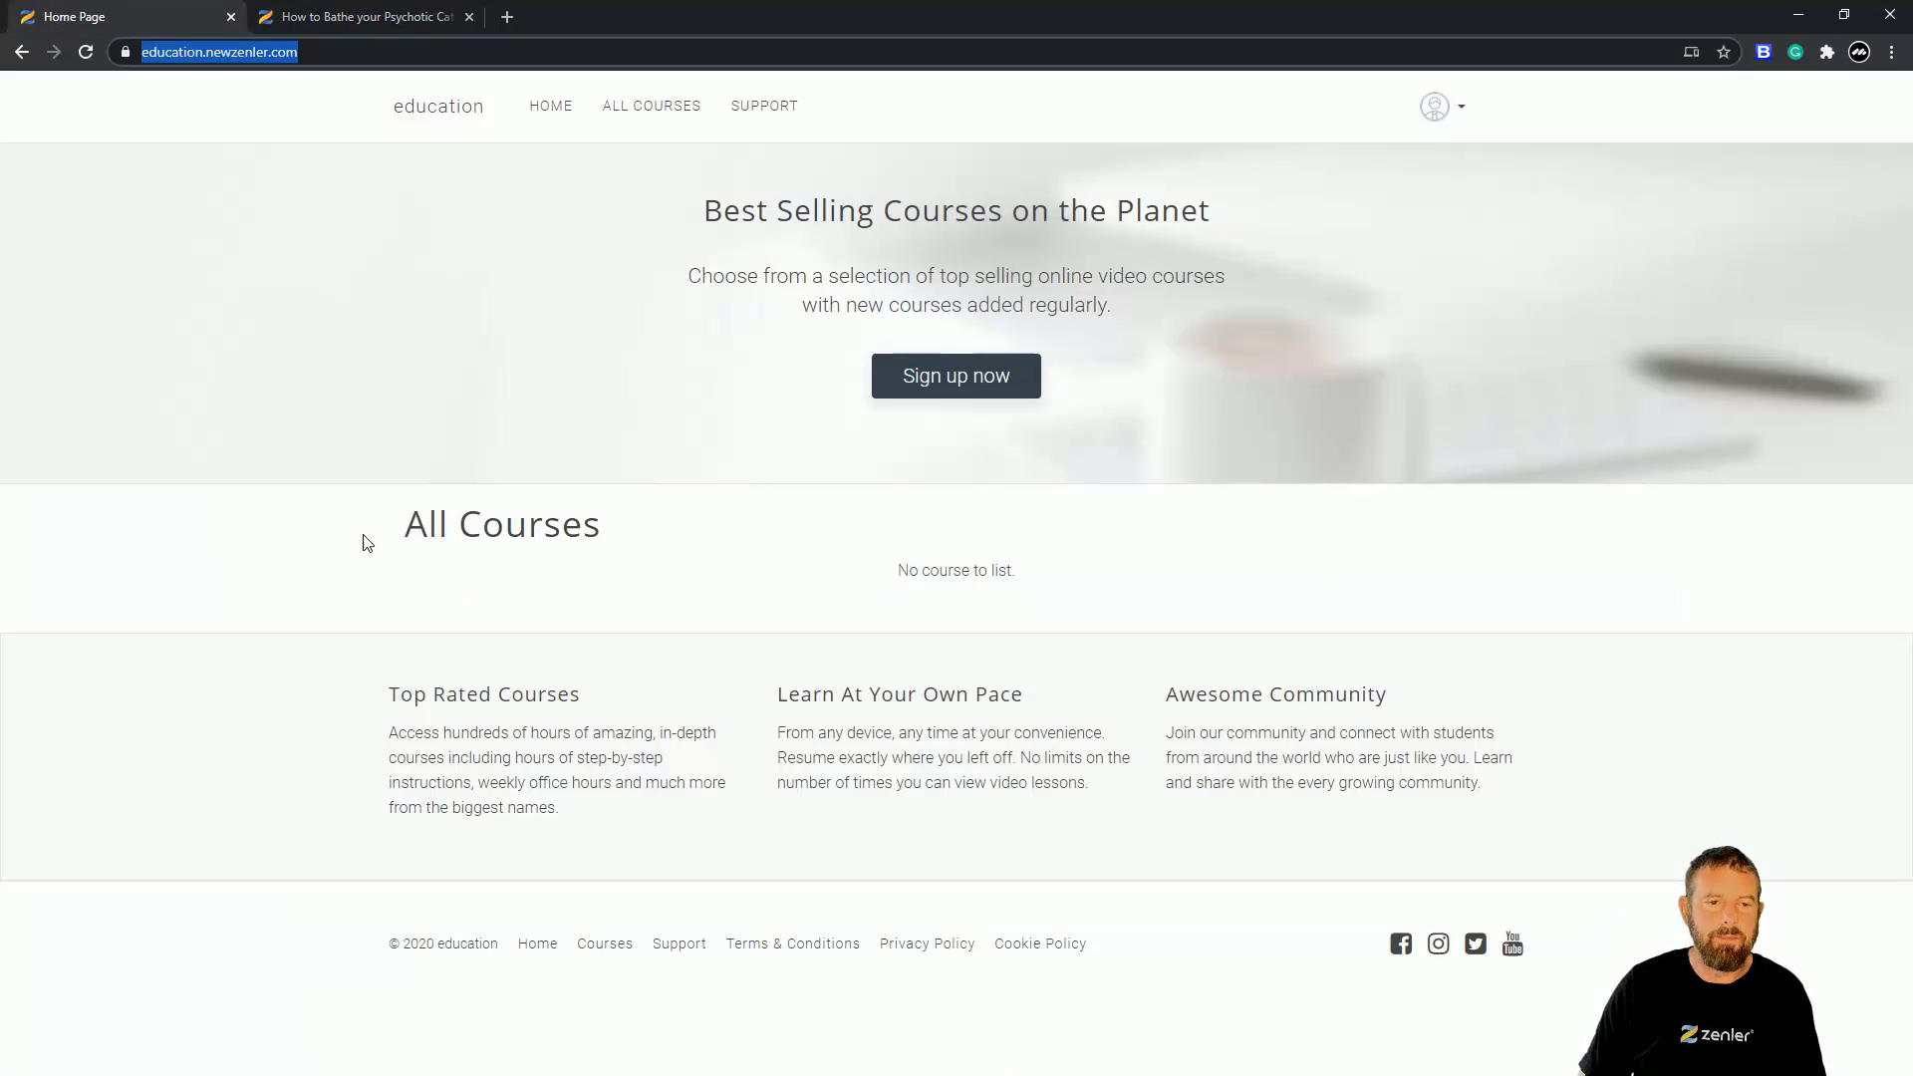
click(346, 18)
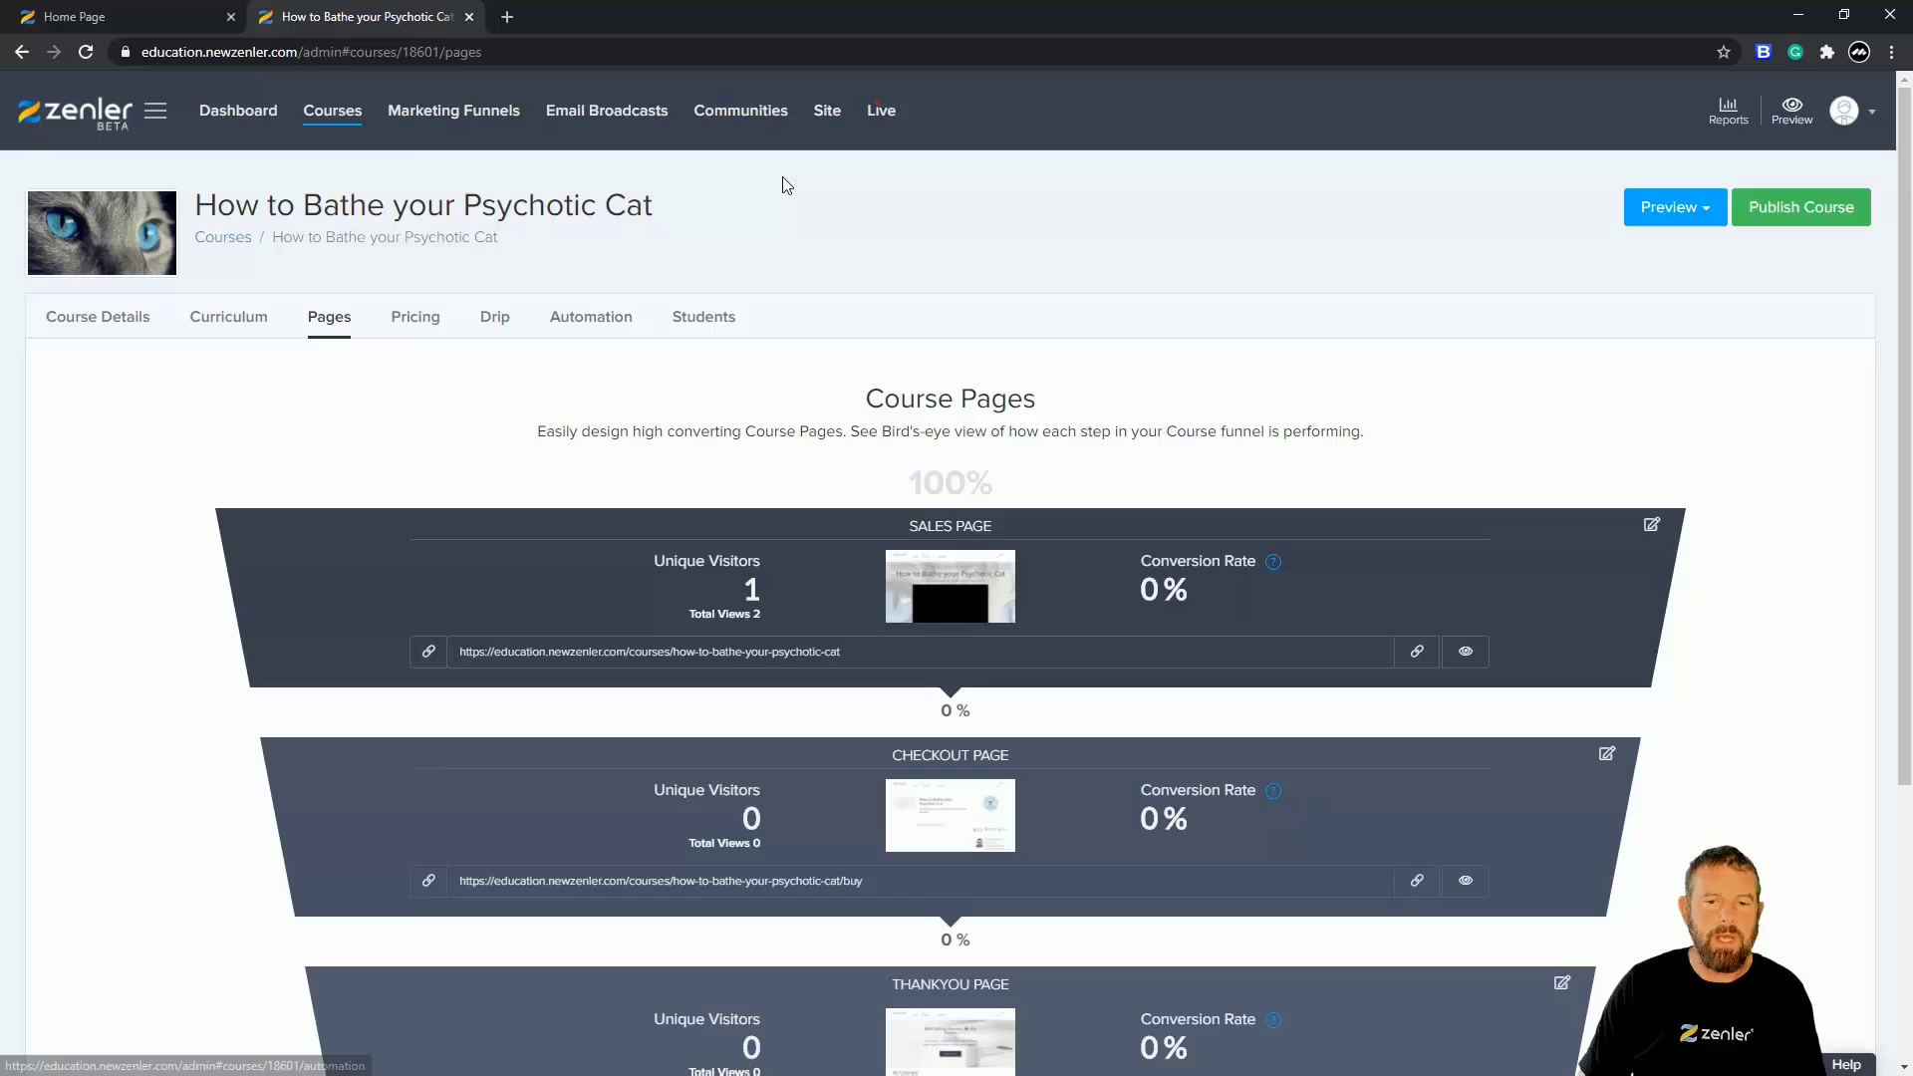
- Go to Site > Pages and open the Home Page in the page editor
click(826, 114)
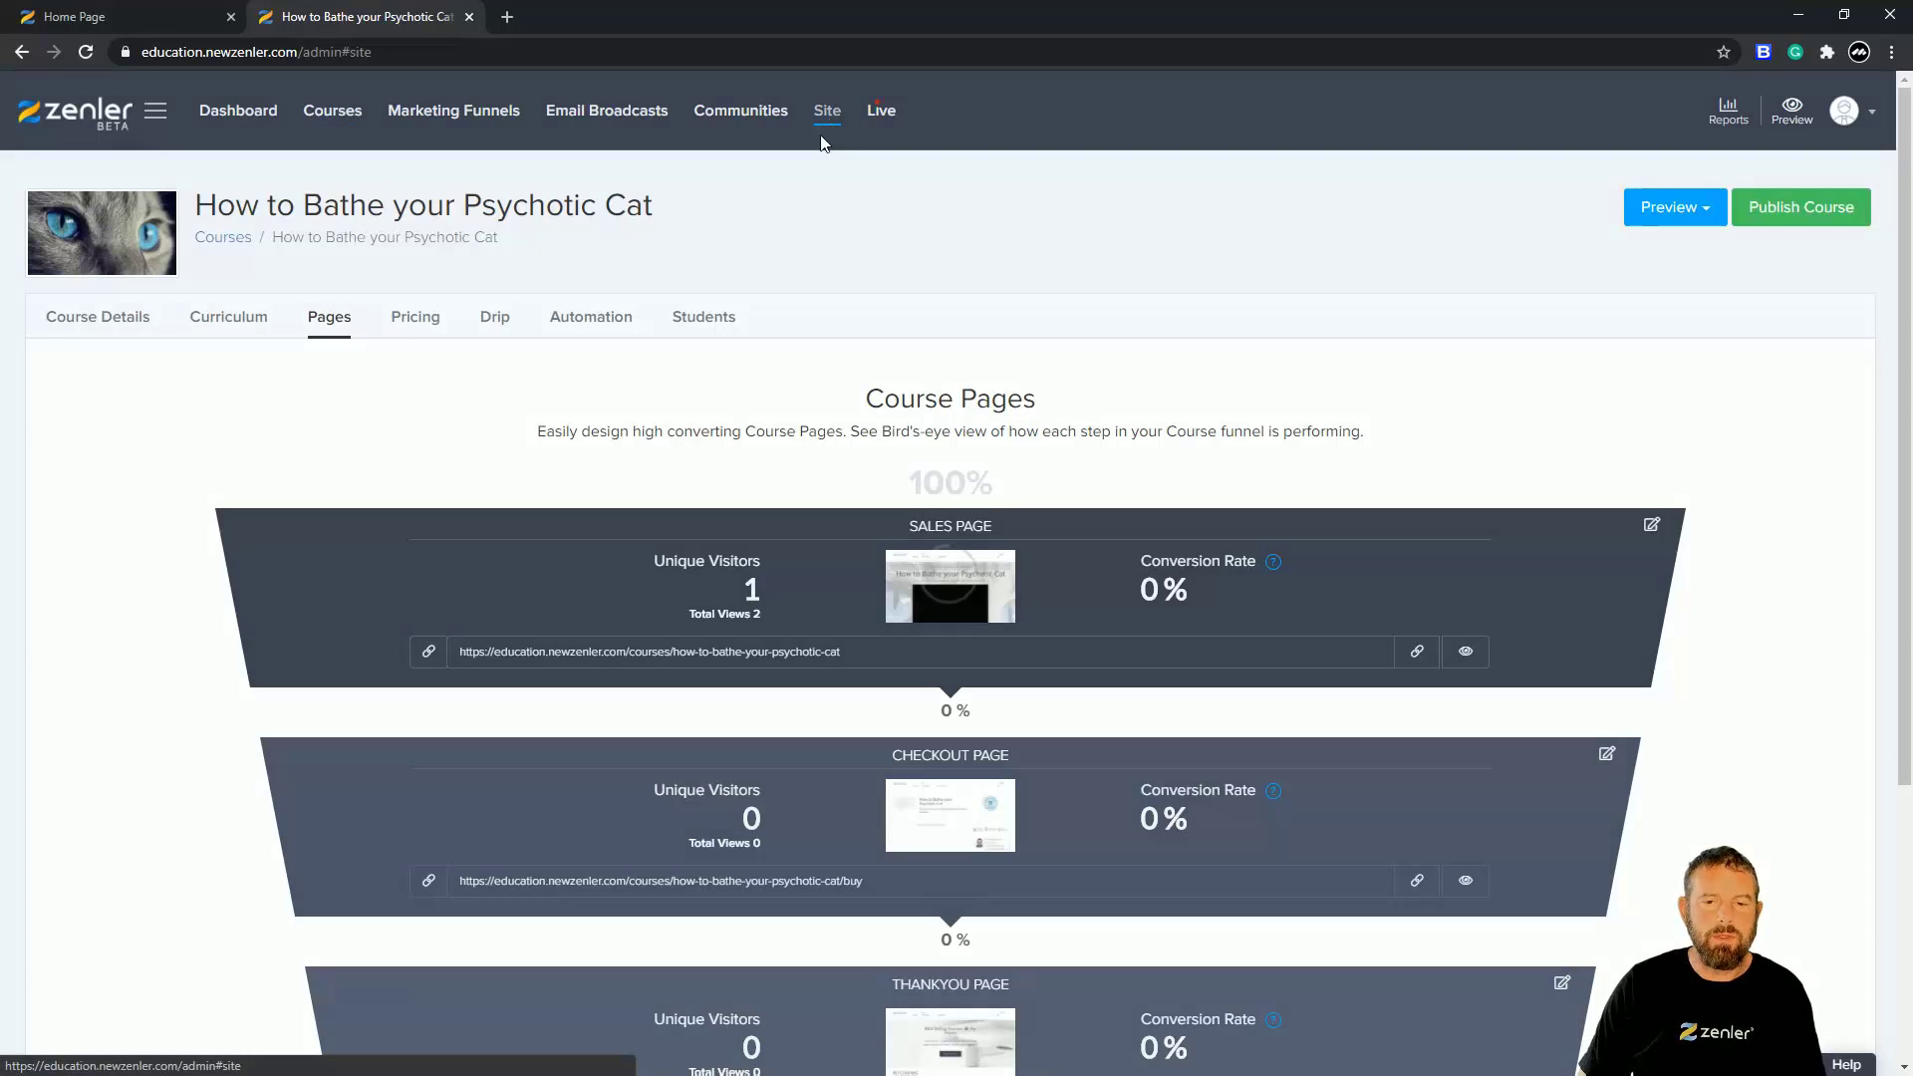
click(80, 349)
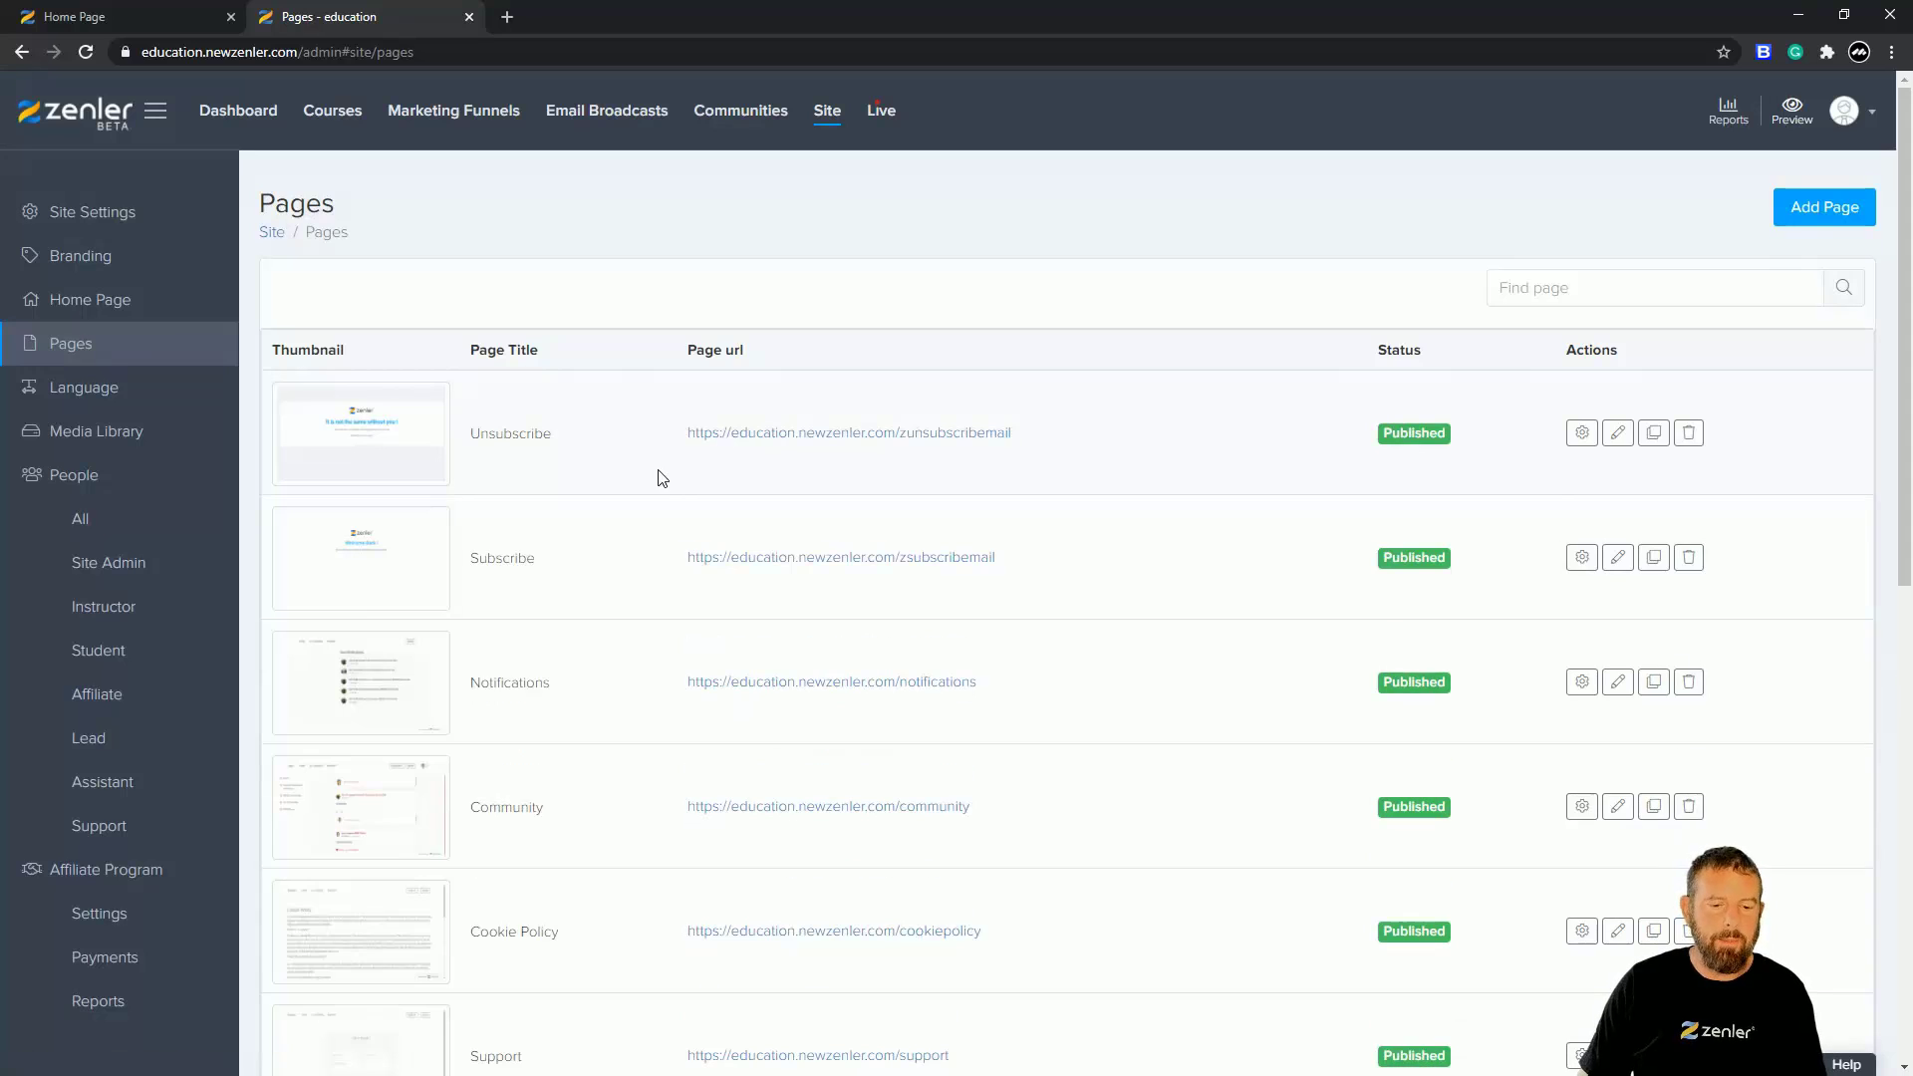
scroll(657, 474, down, 8)
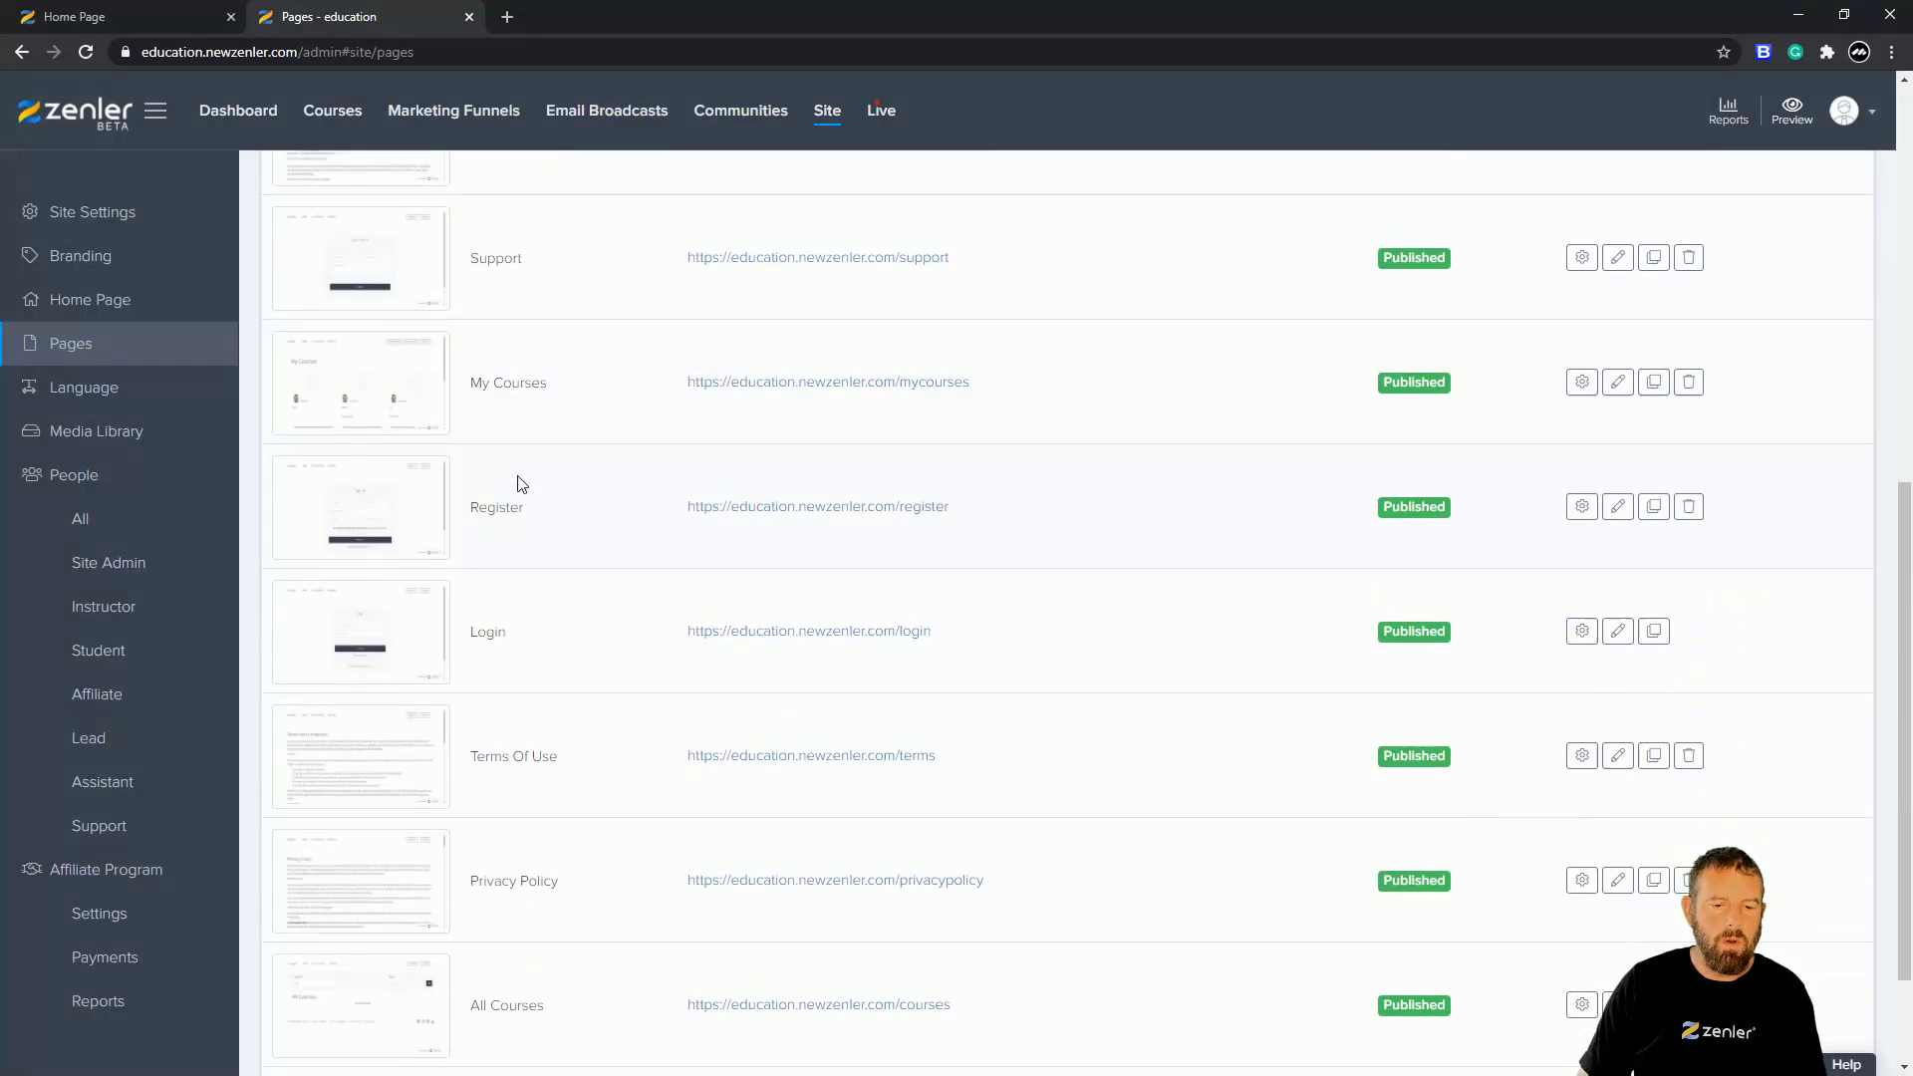
scroll(517, 489, down, 2)
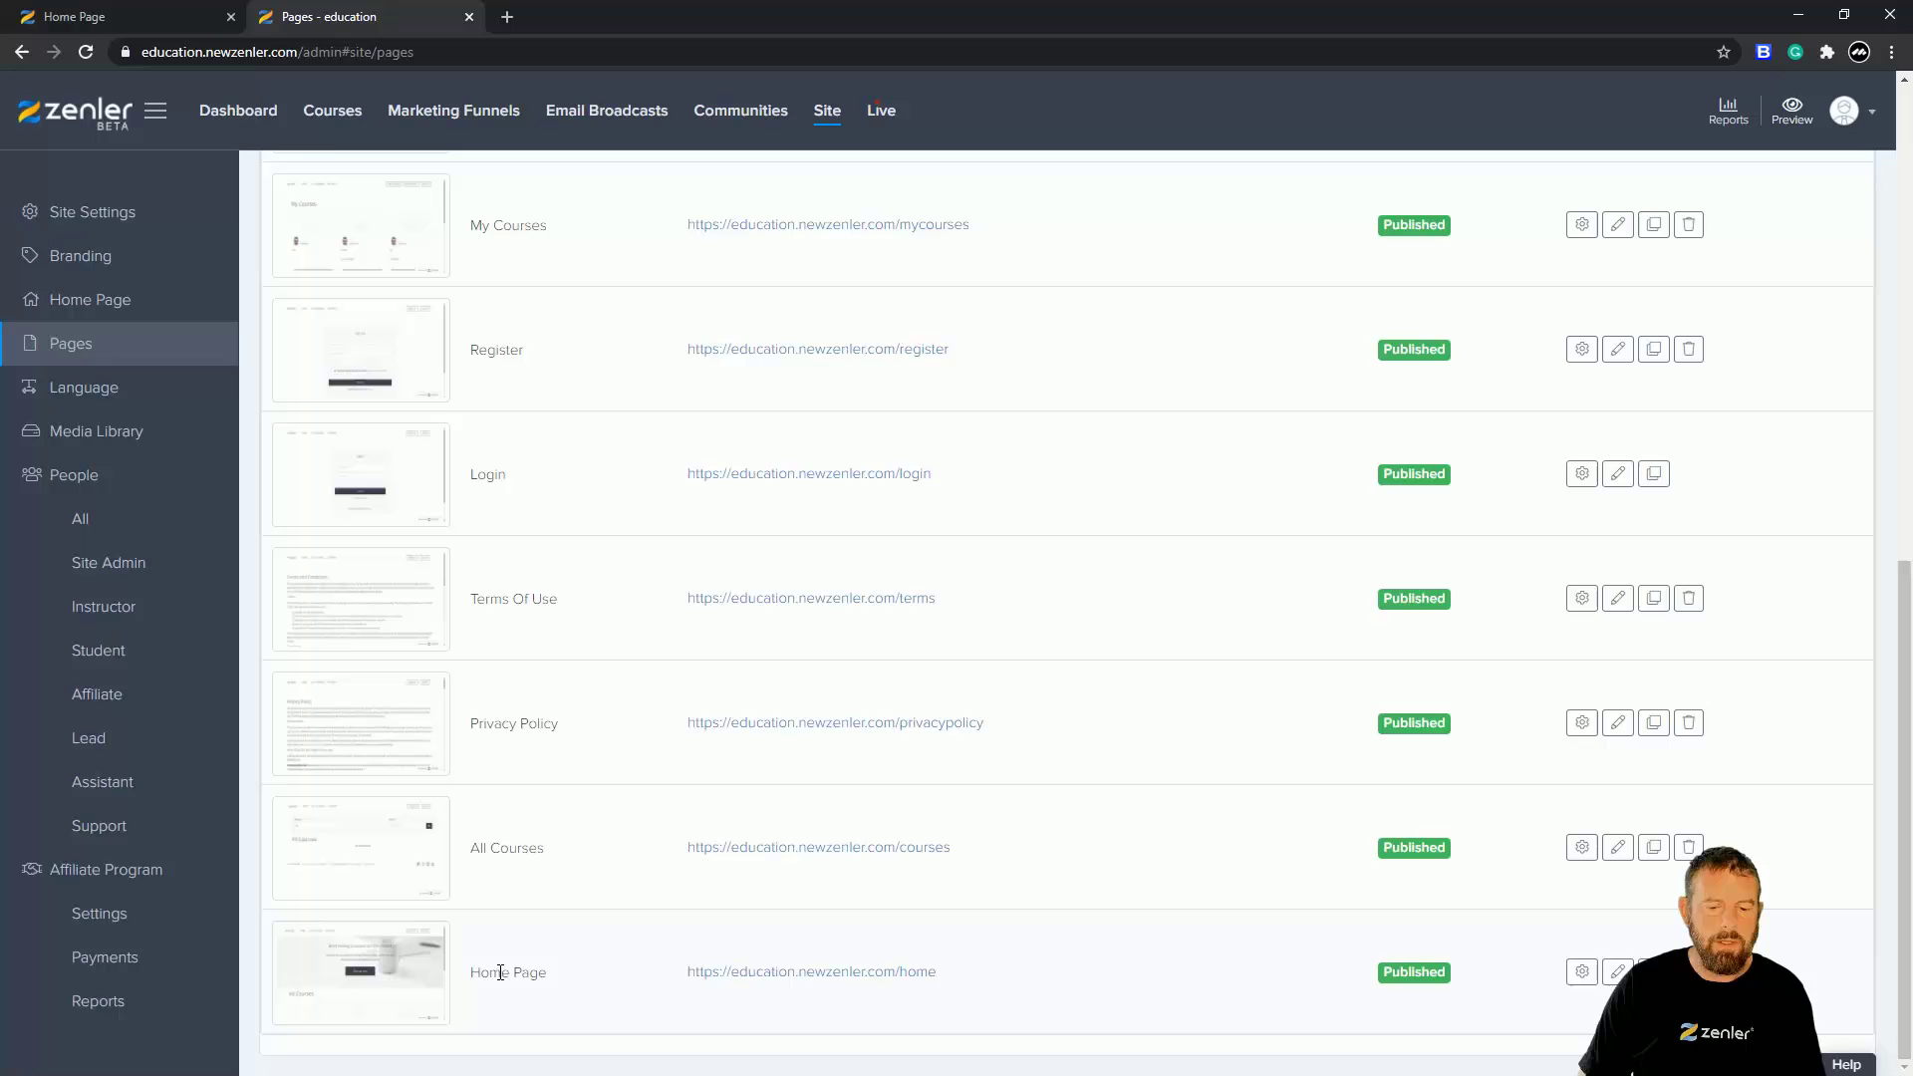
click(1615, 976)
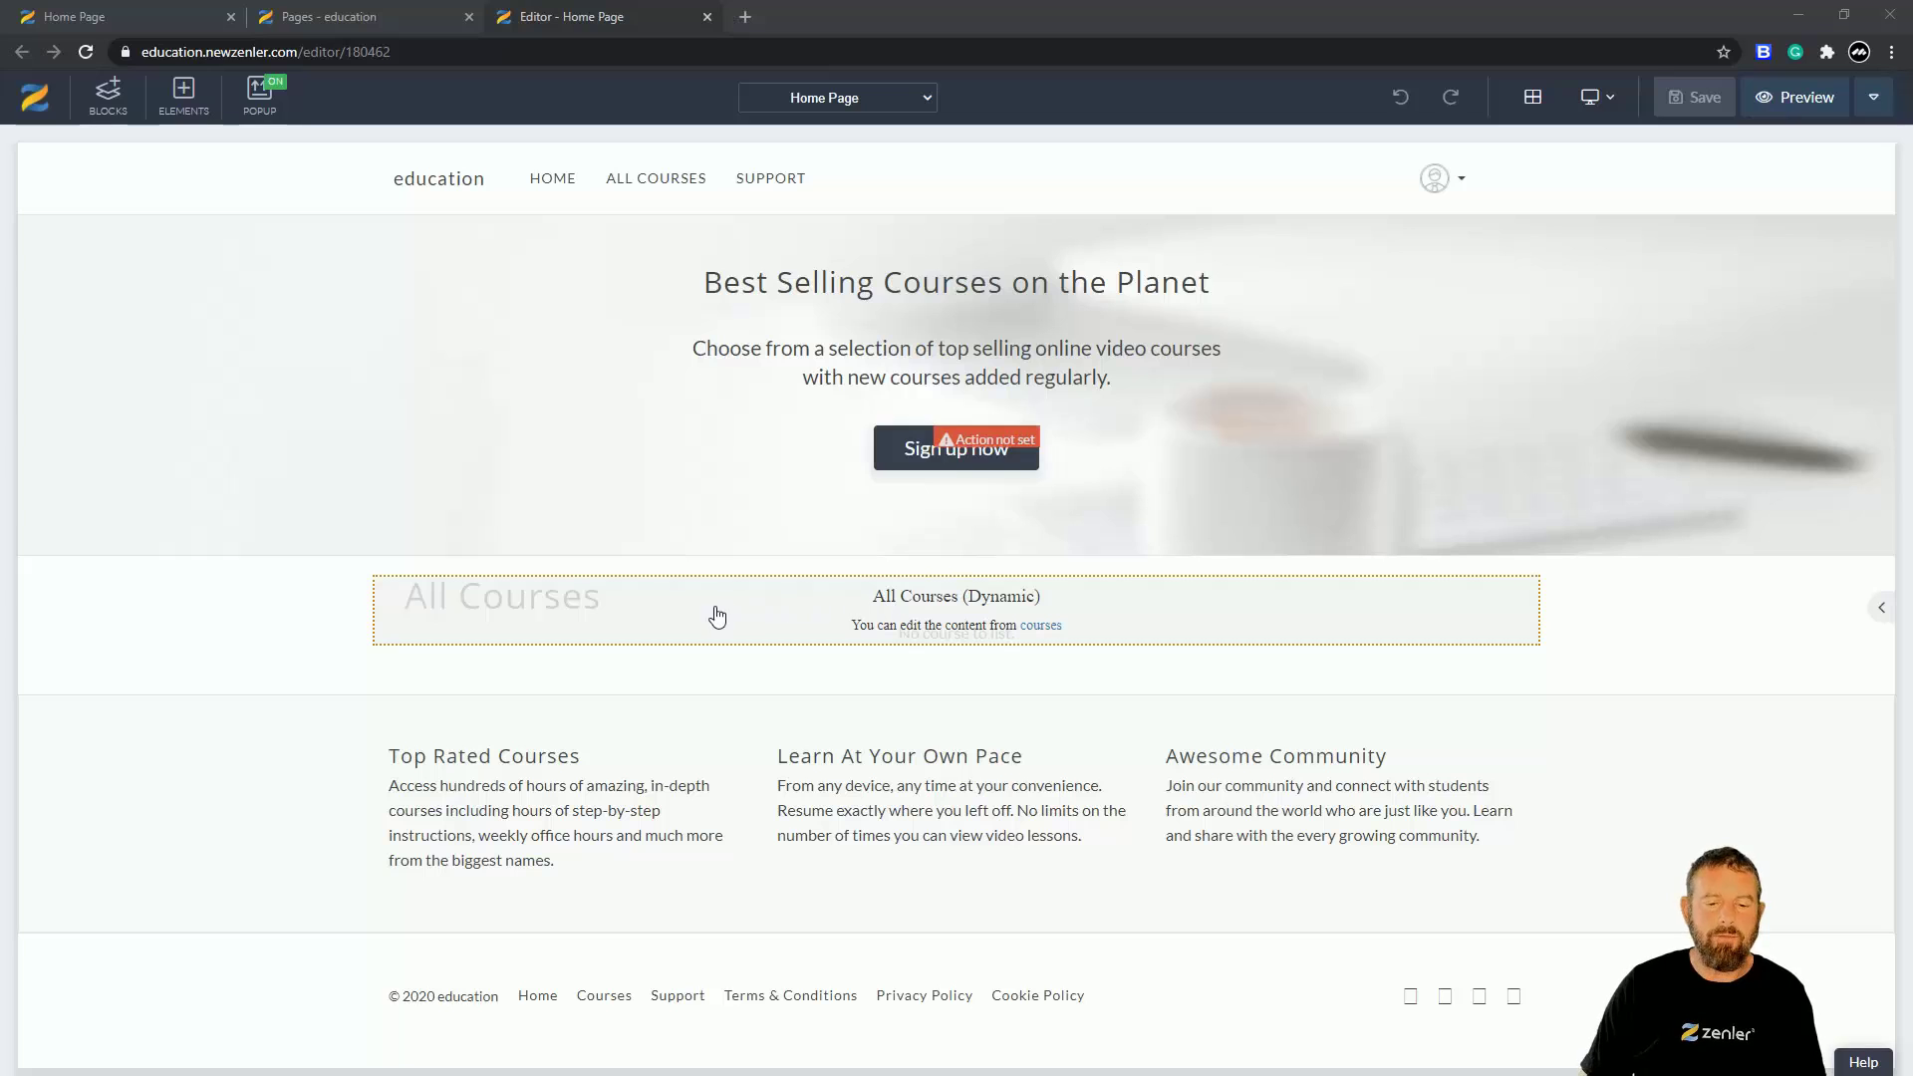
- After the editor loads, view the live home page, still showing 'No course to list'
click(128, 18)
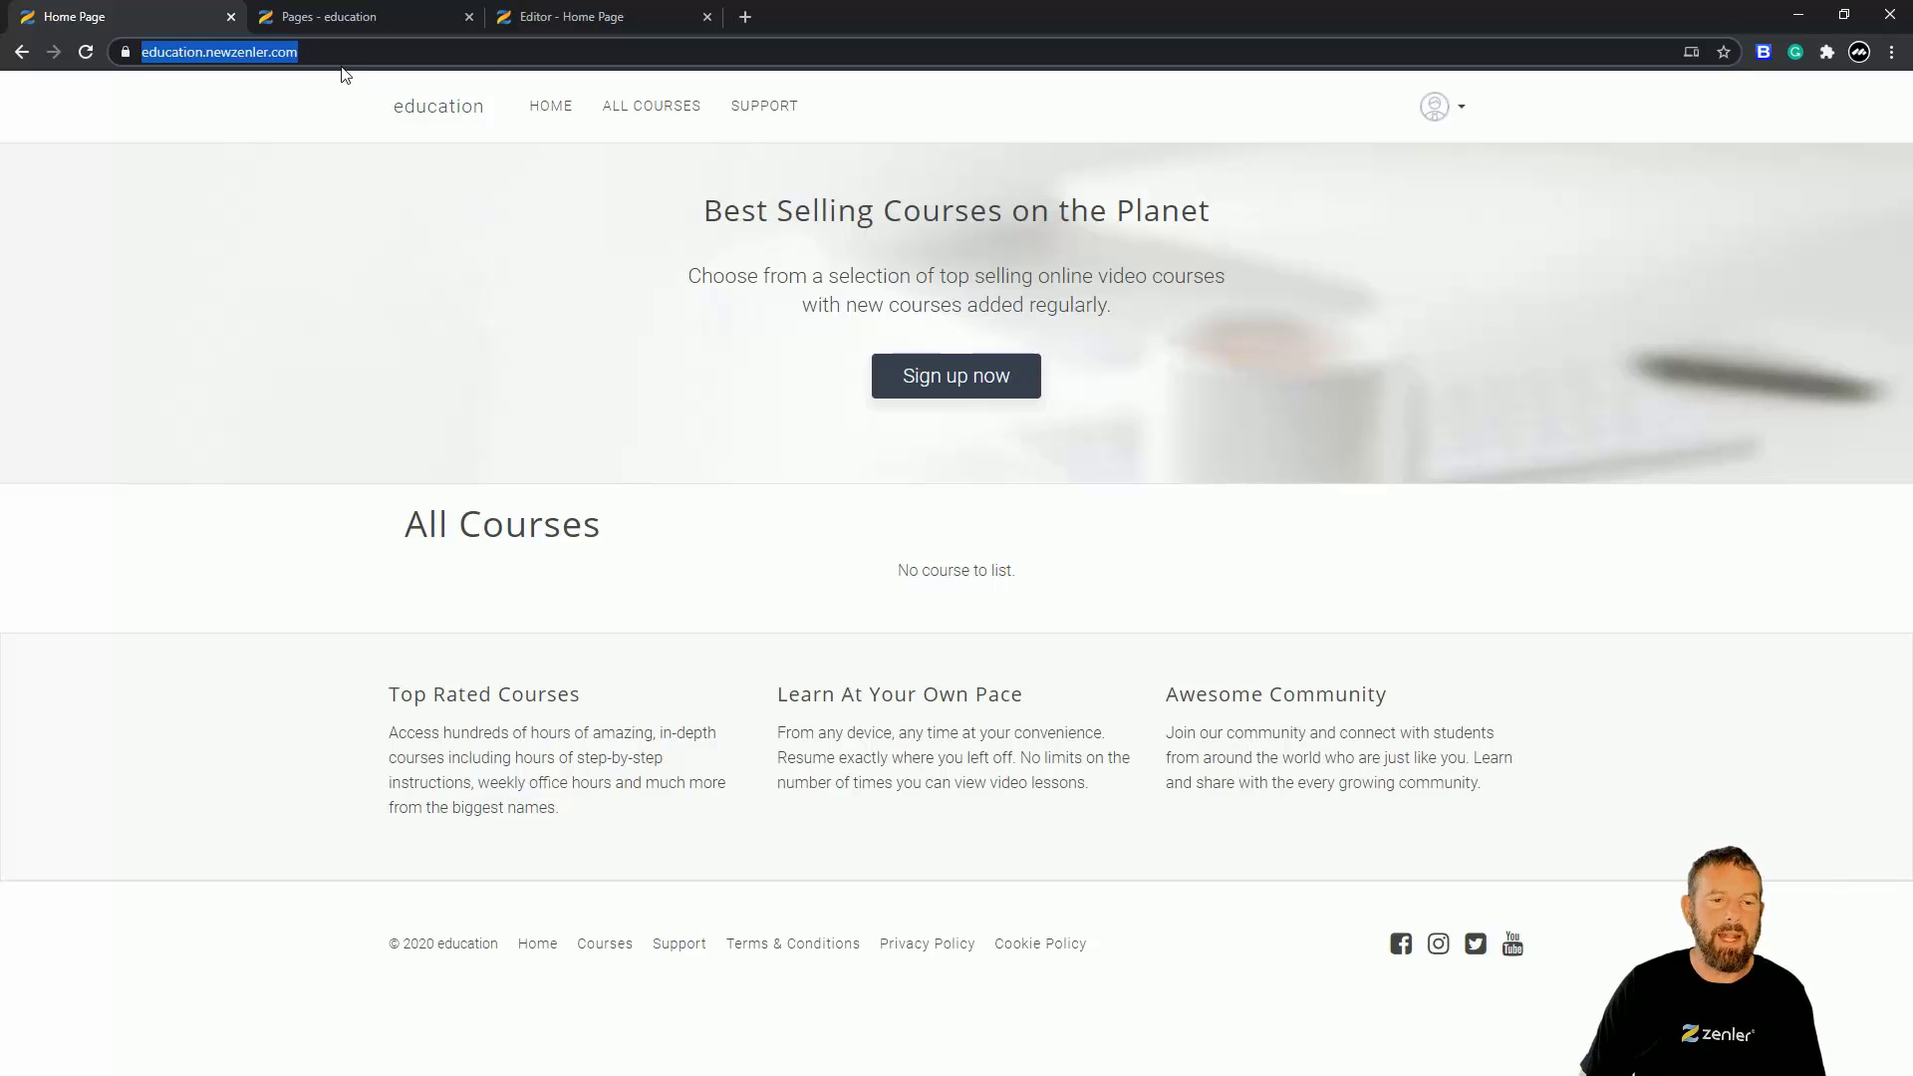
- Go back via the Pages - education tab to the Editor - Home Page tab
click(364, 19)
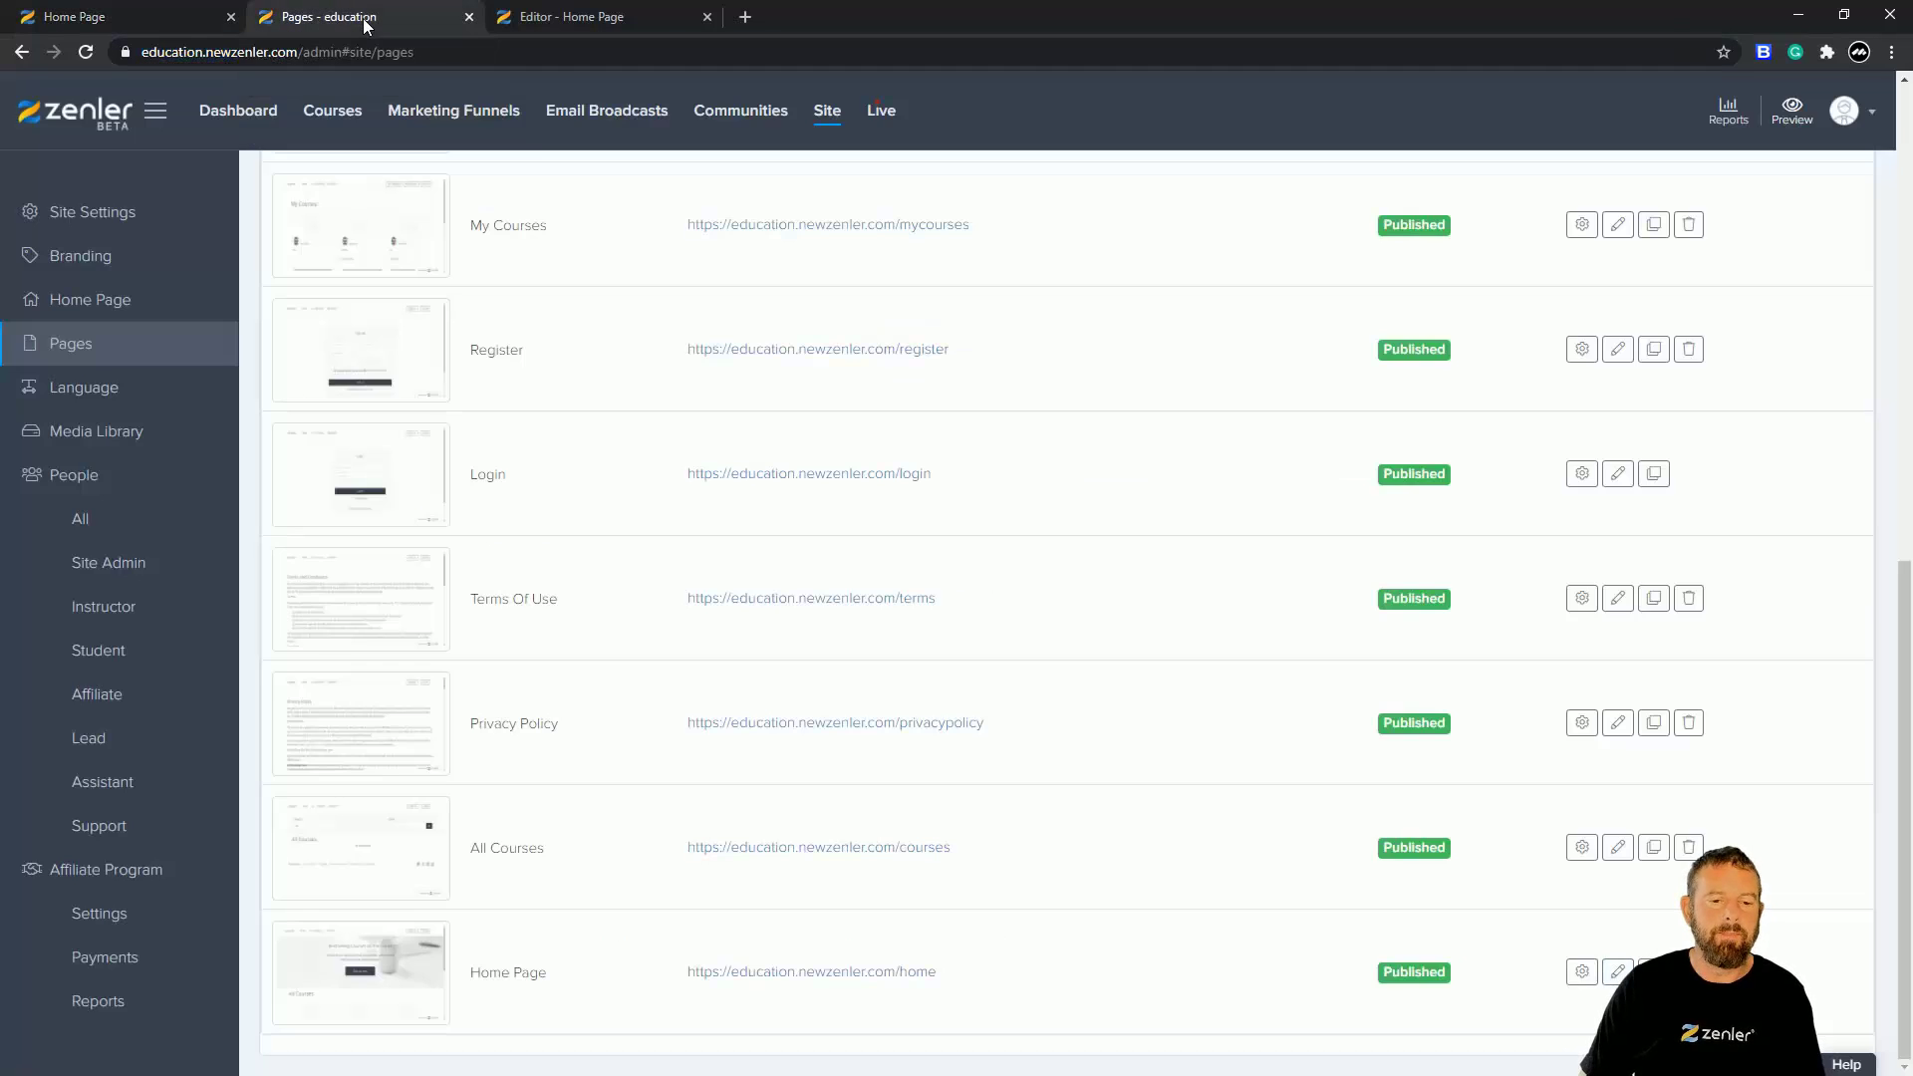
click(536, 17)
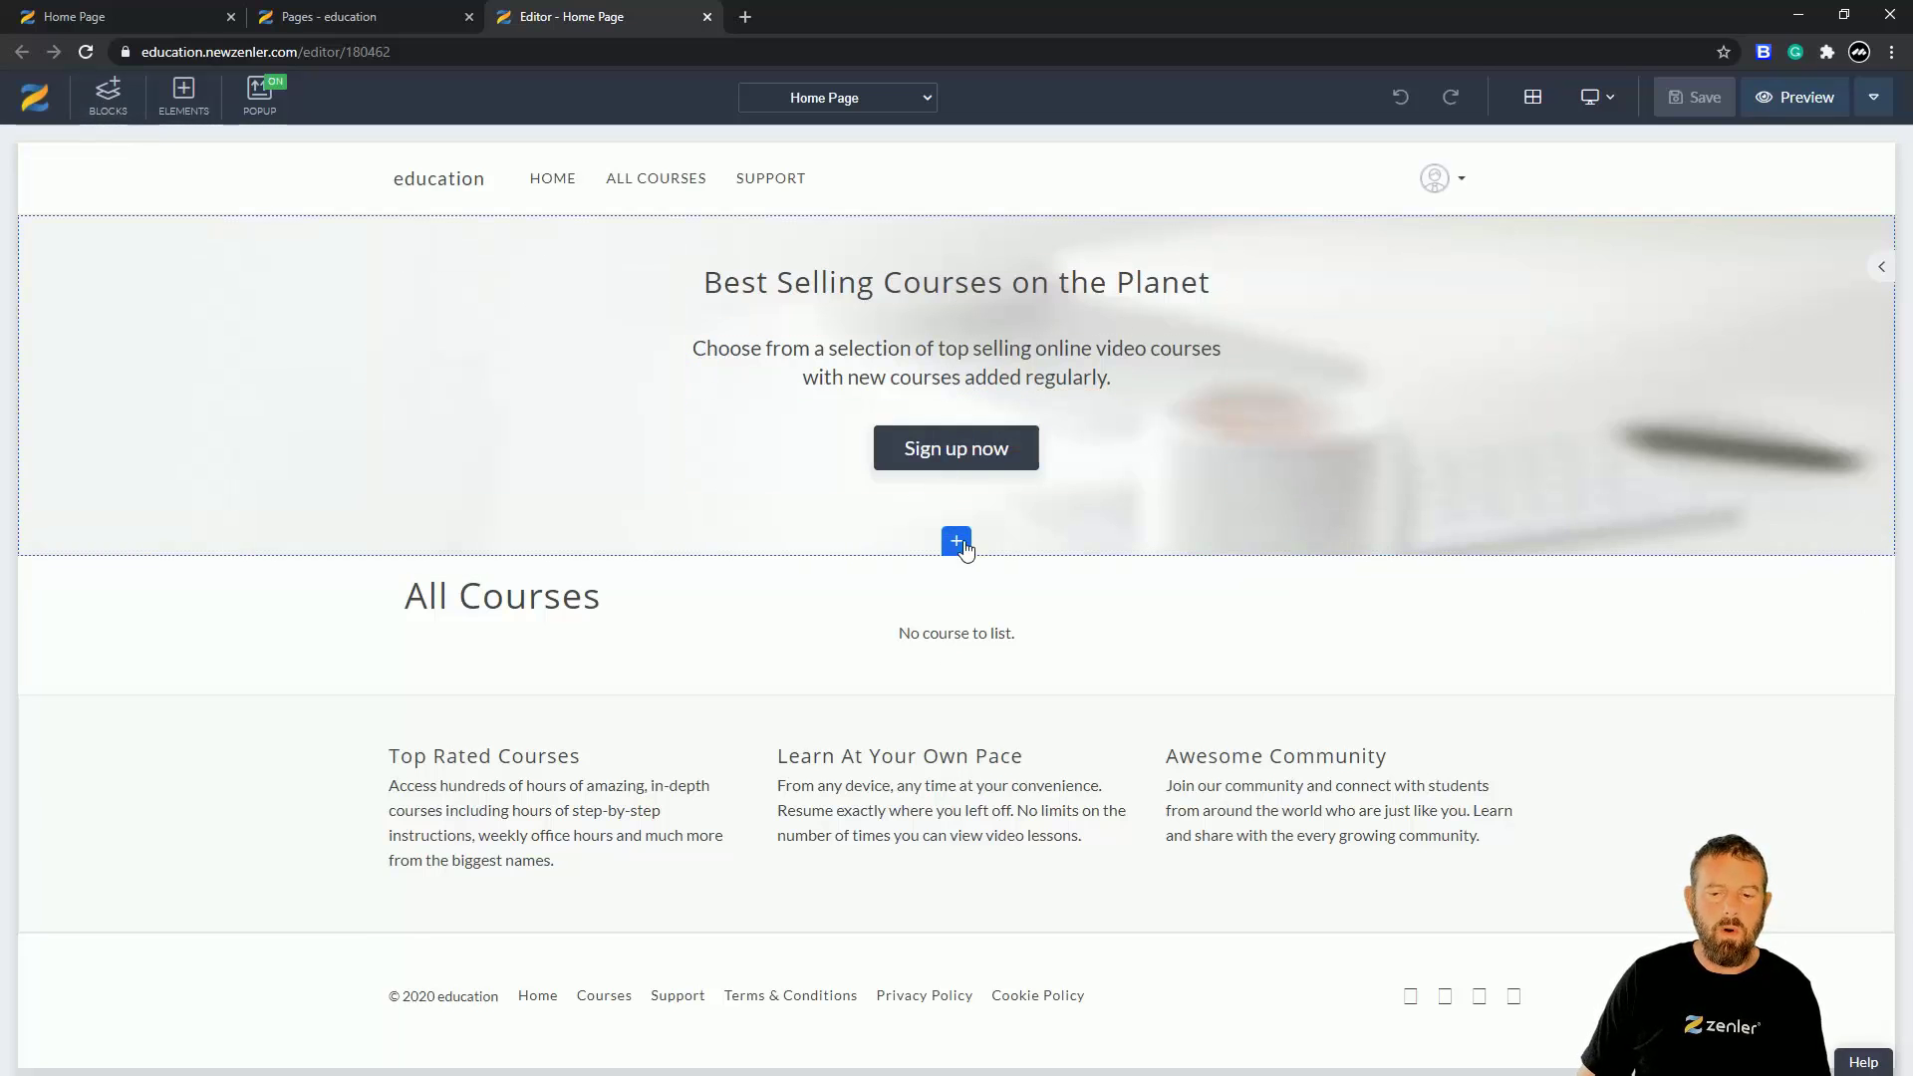
- Drag the 'Create Your Own Course Site for FREE now' call-to-action block below the hero
click(110, 106)
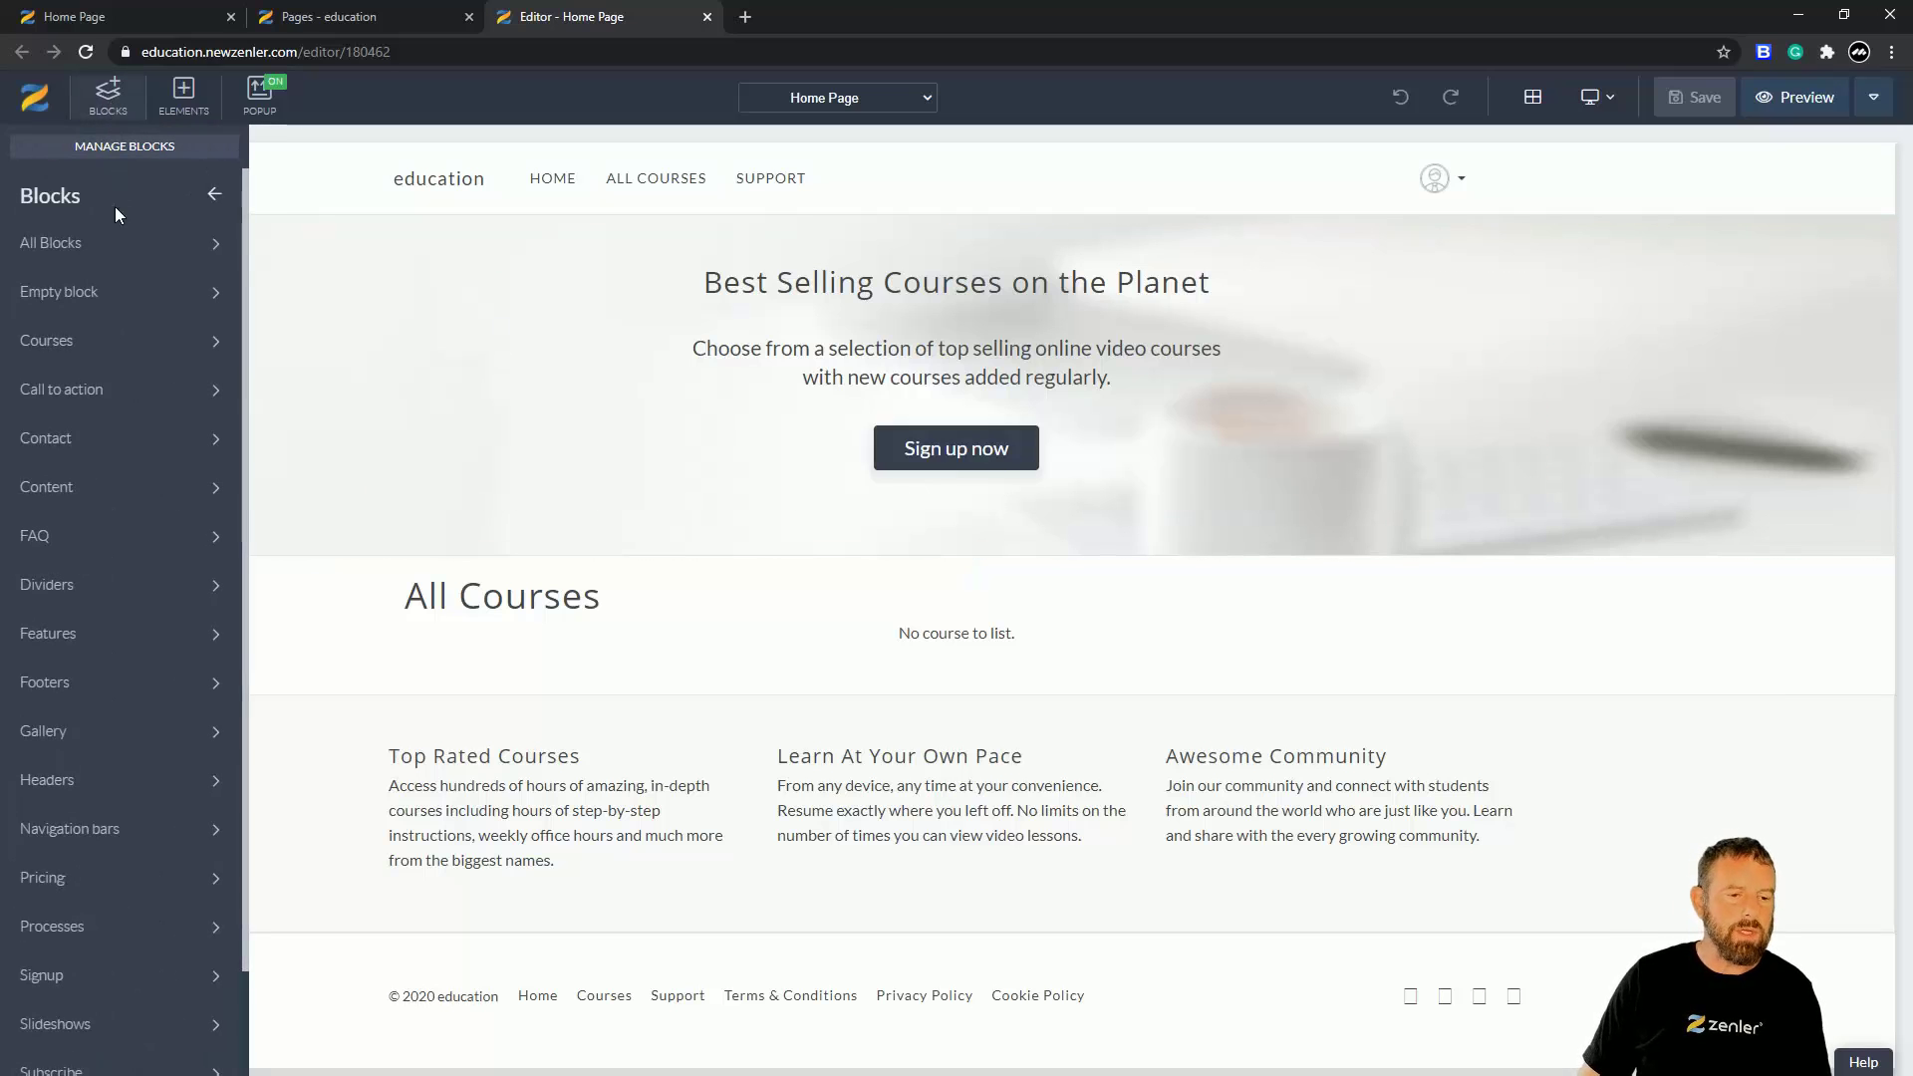
click(85, 395)
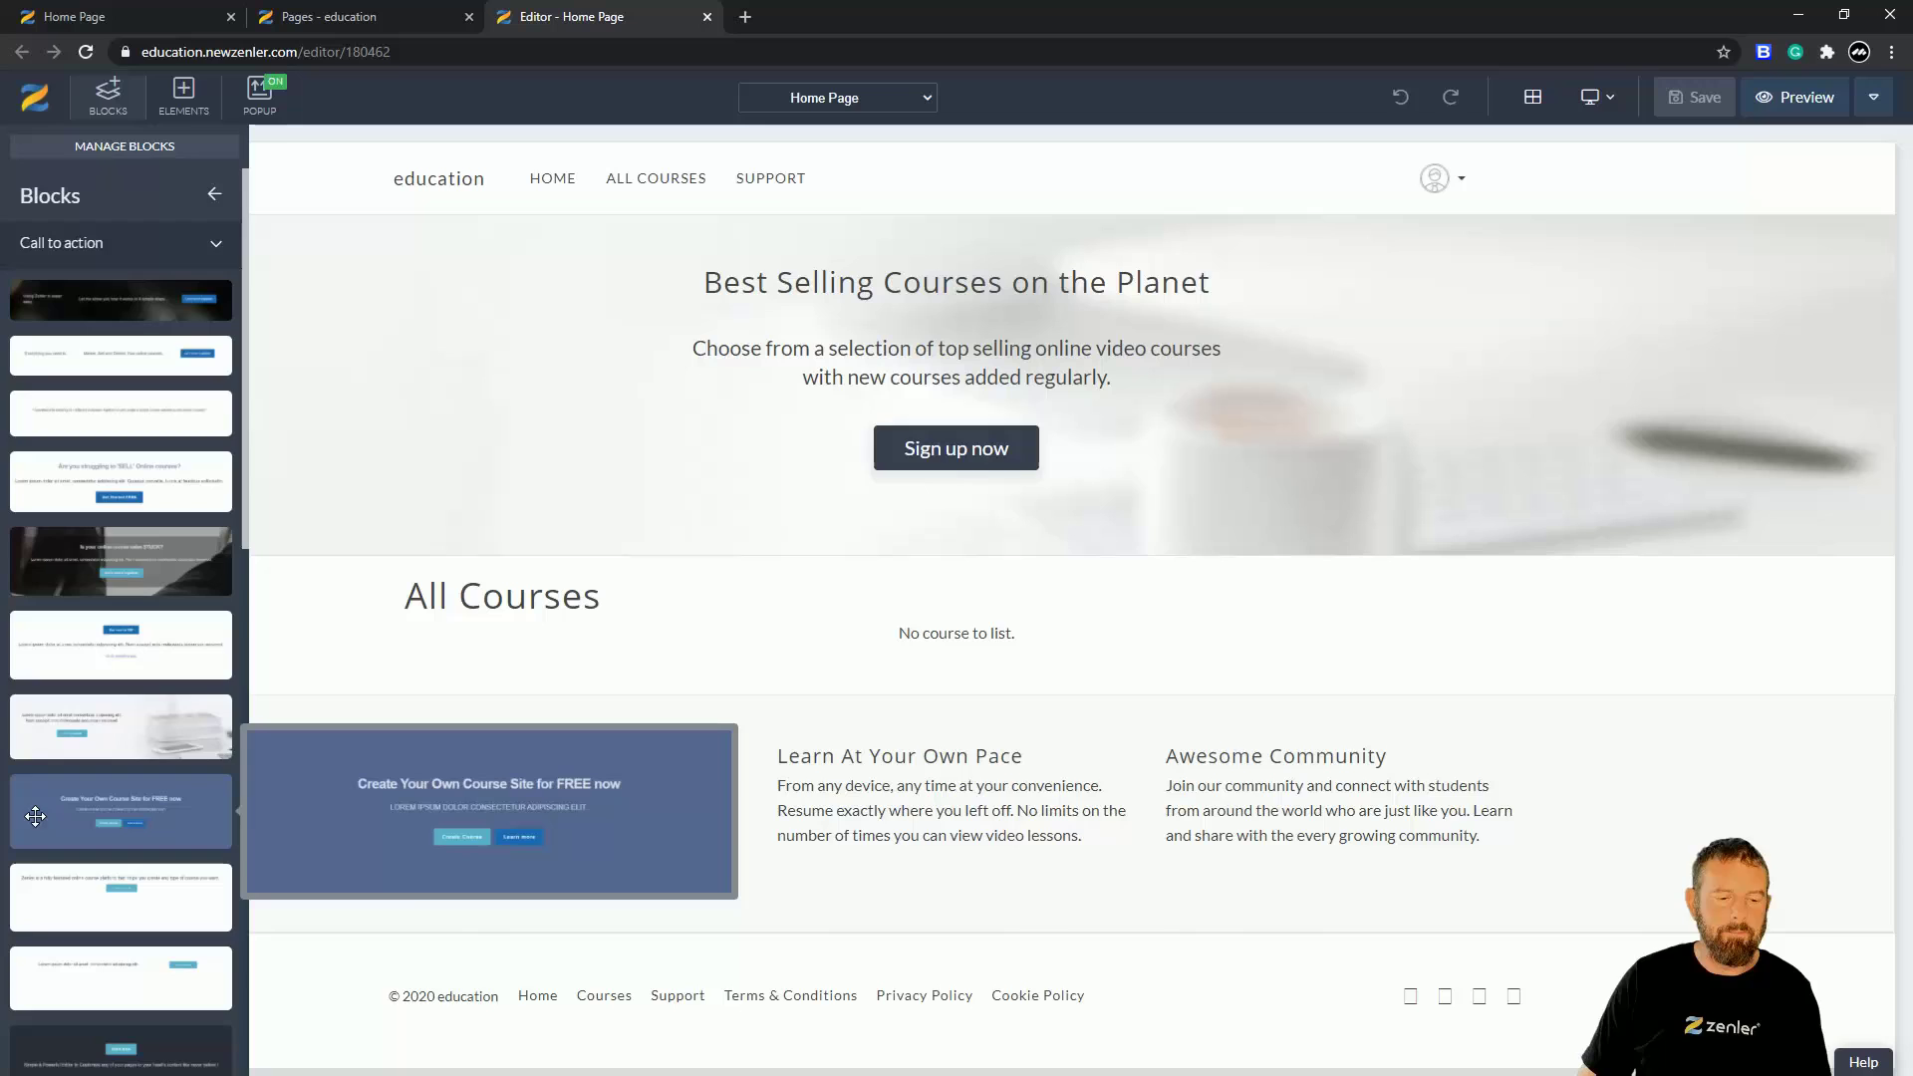
drag(35, 816, 843, 664)
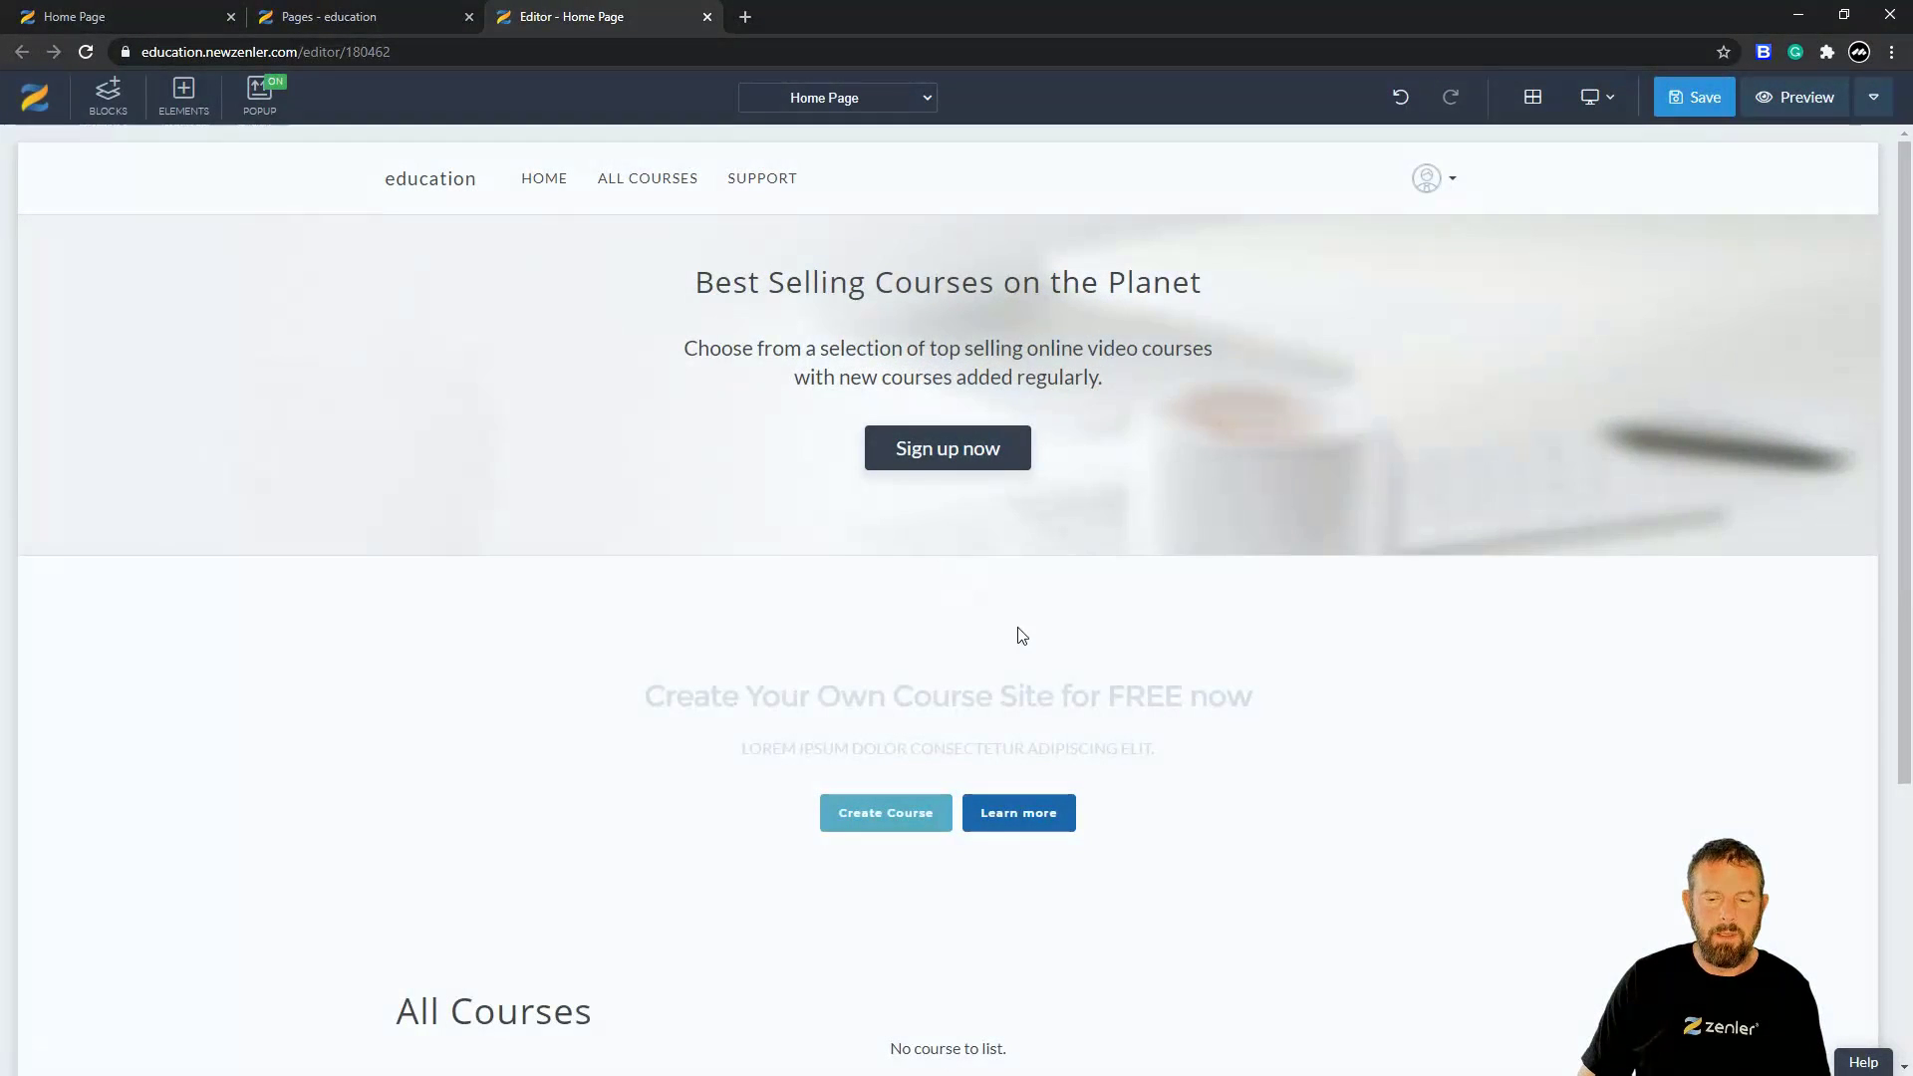
scroll(1044, 615, down, 4)
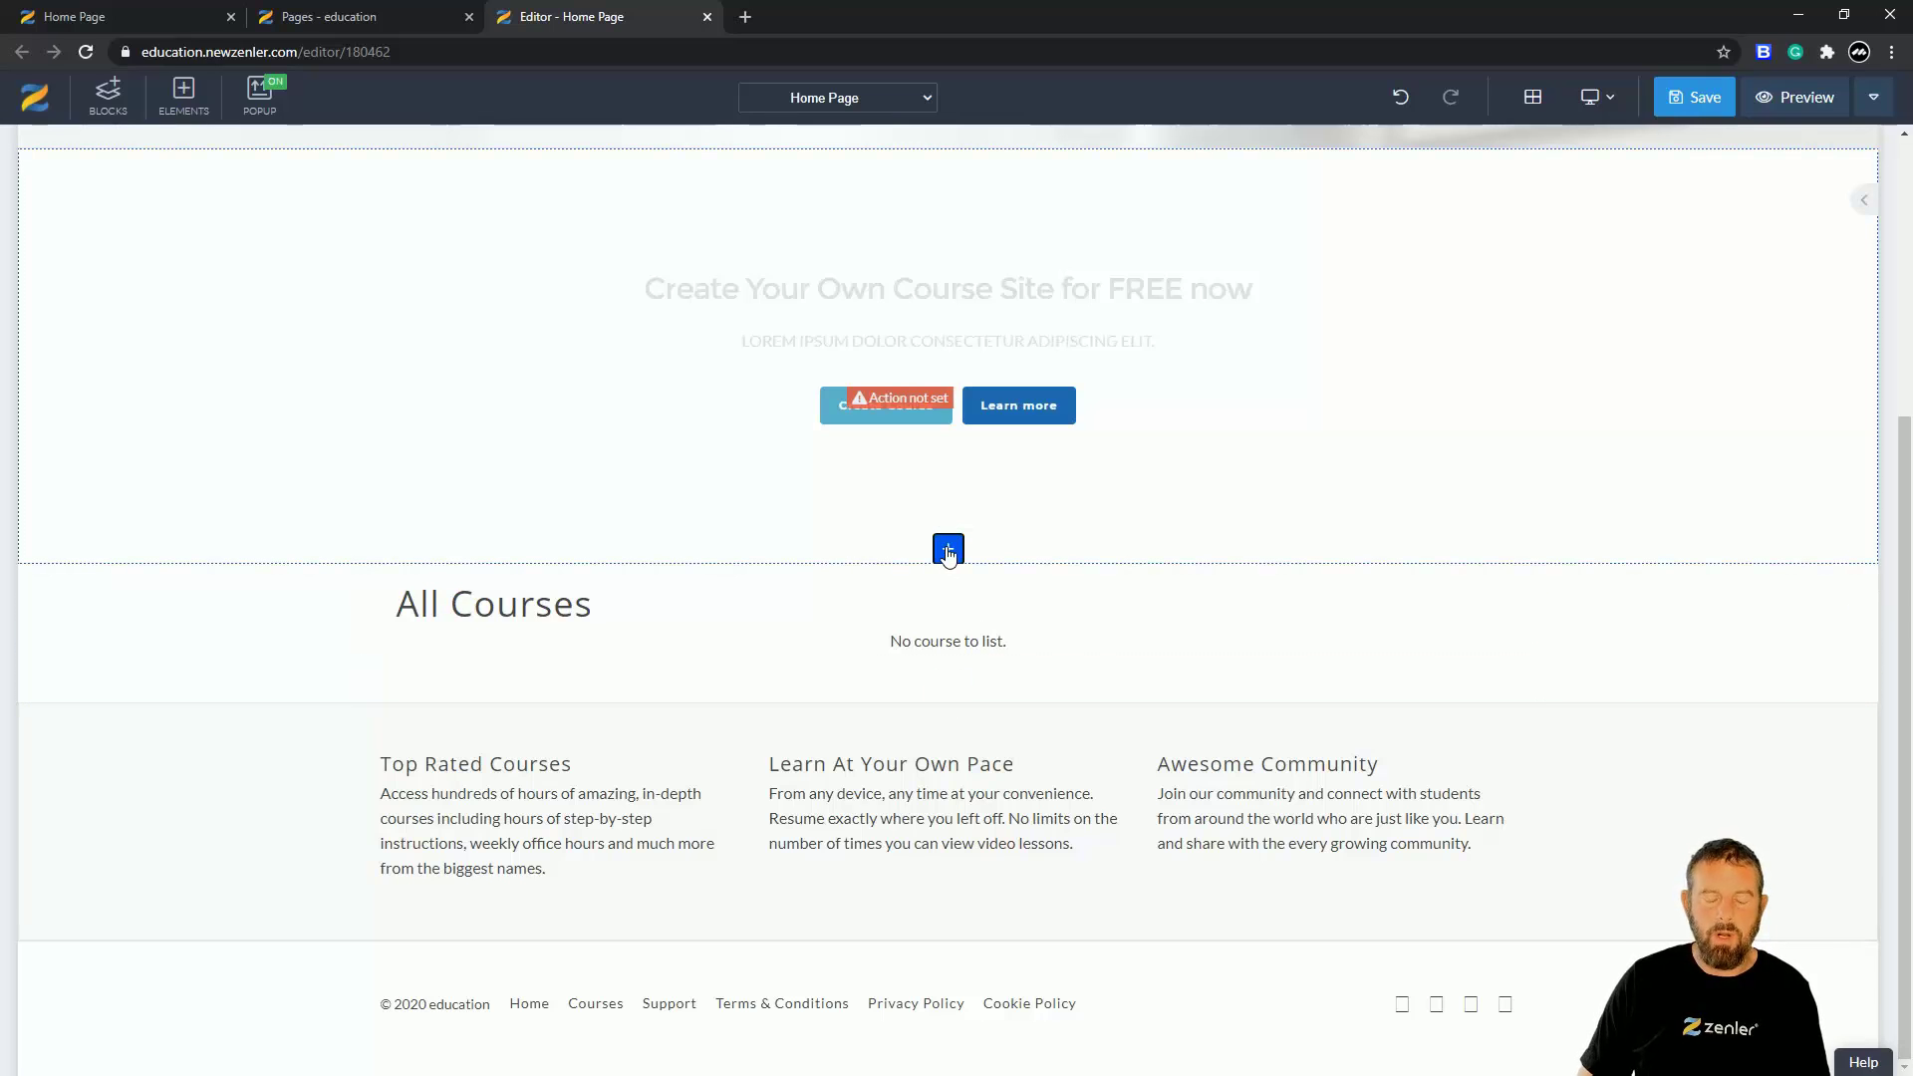
- Insert the dark 'Is your online course sales STUCK?' call-to-action beneath the free-course-site block
click(941, 558)
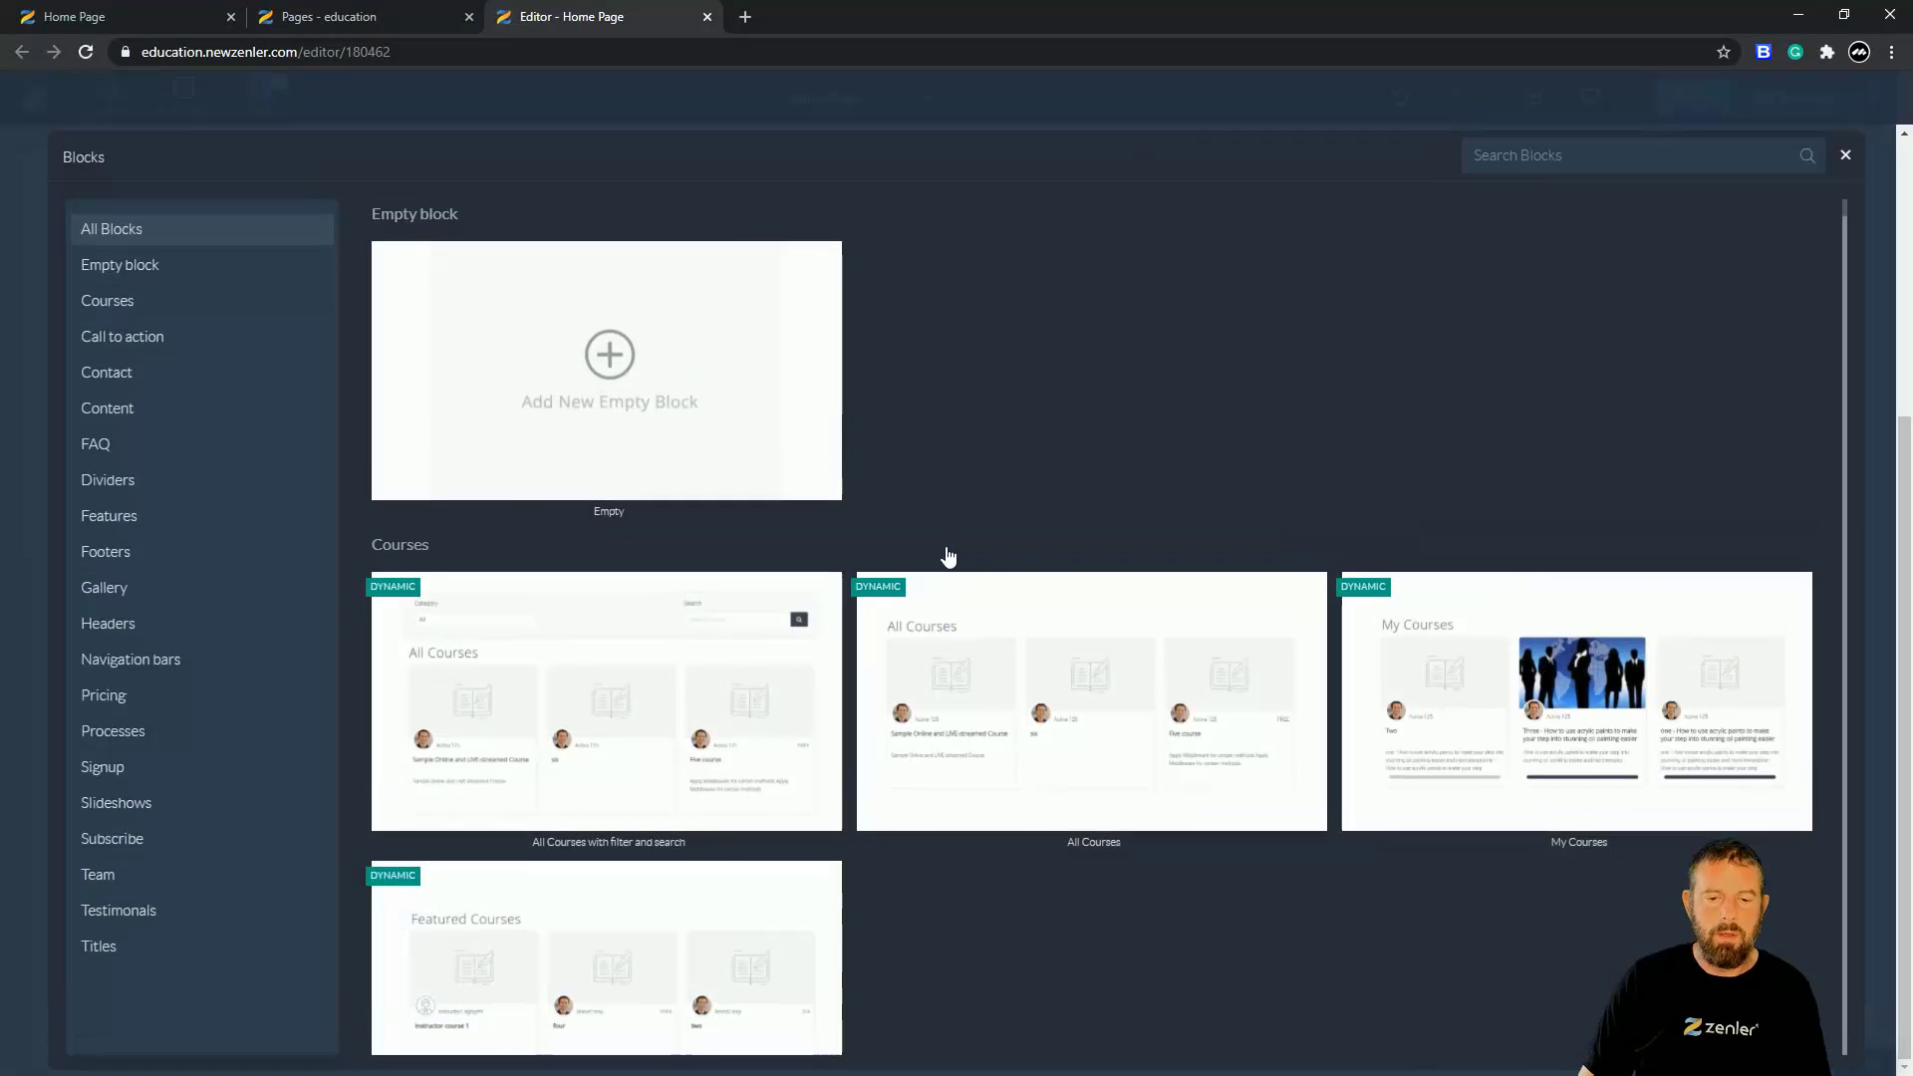
click(142, 337)
click(971, 616)
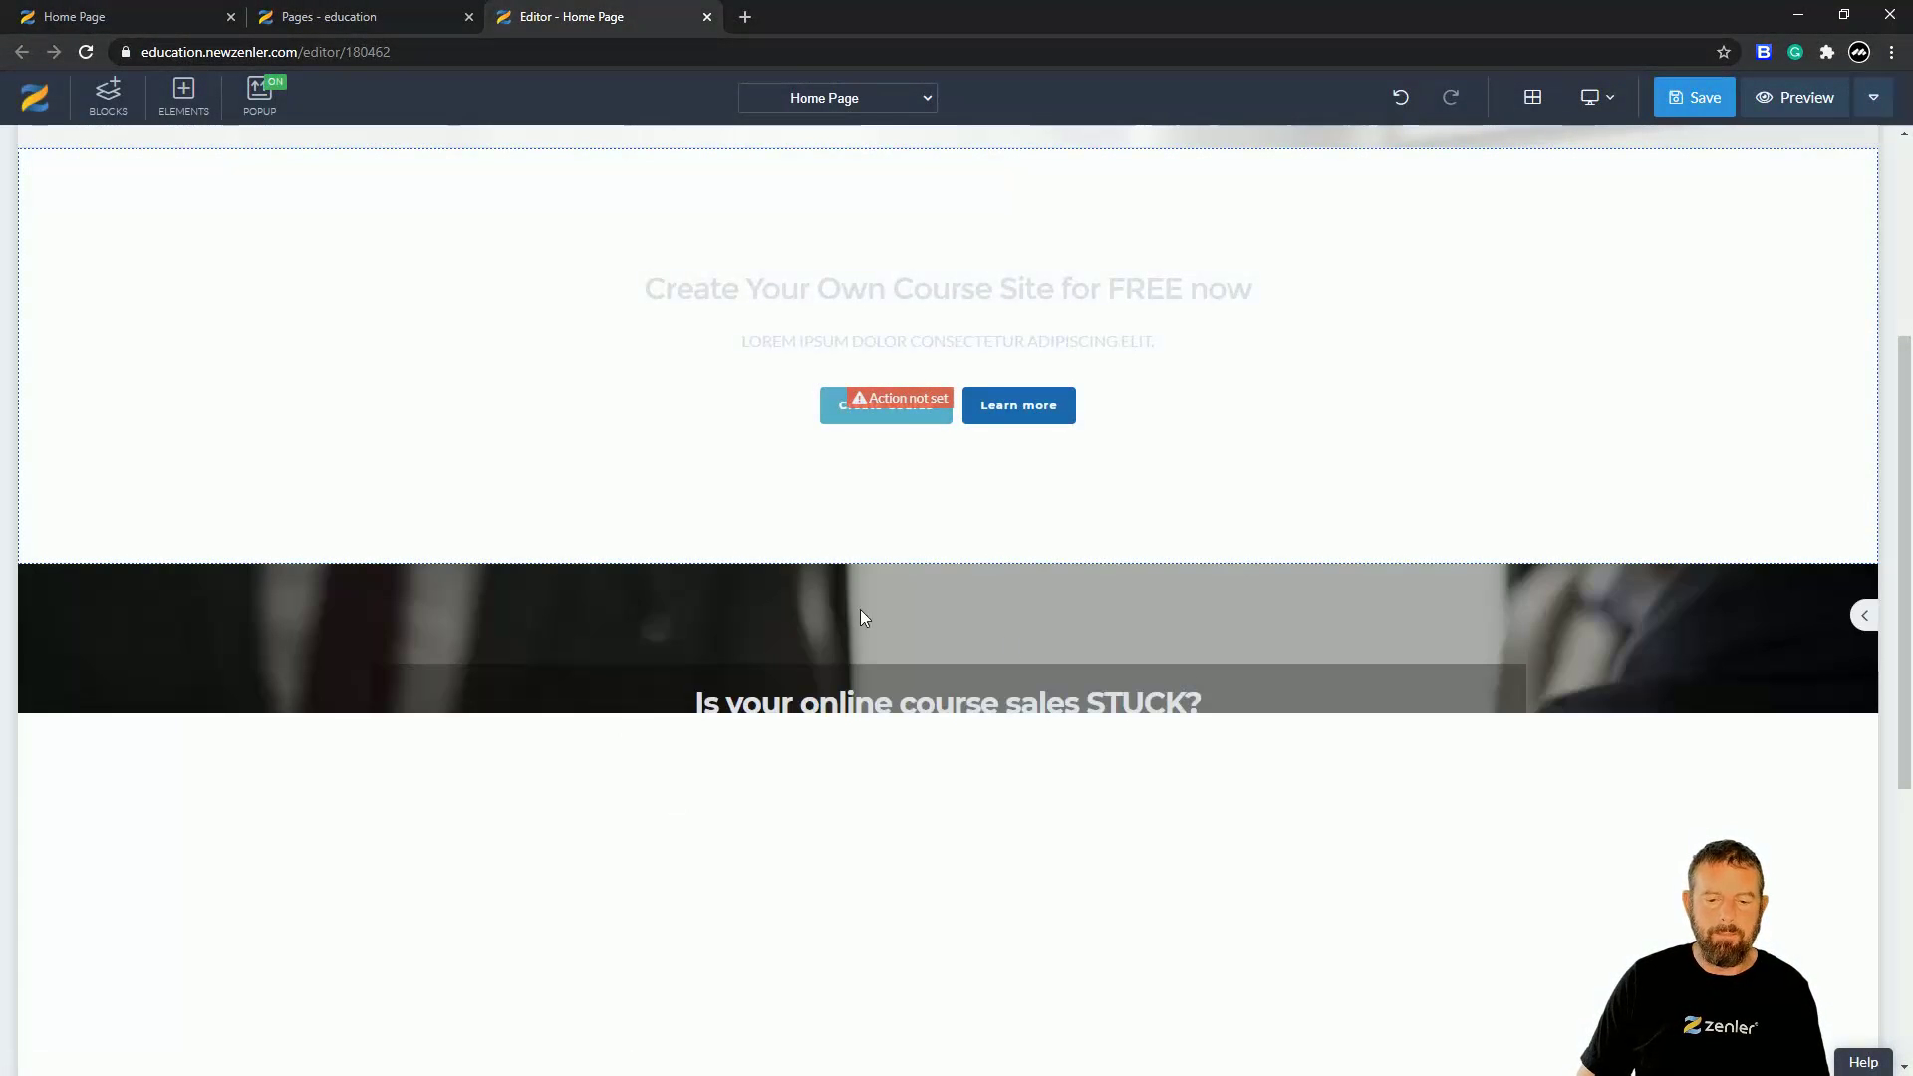
scroll(923, 709, up, 4)
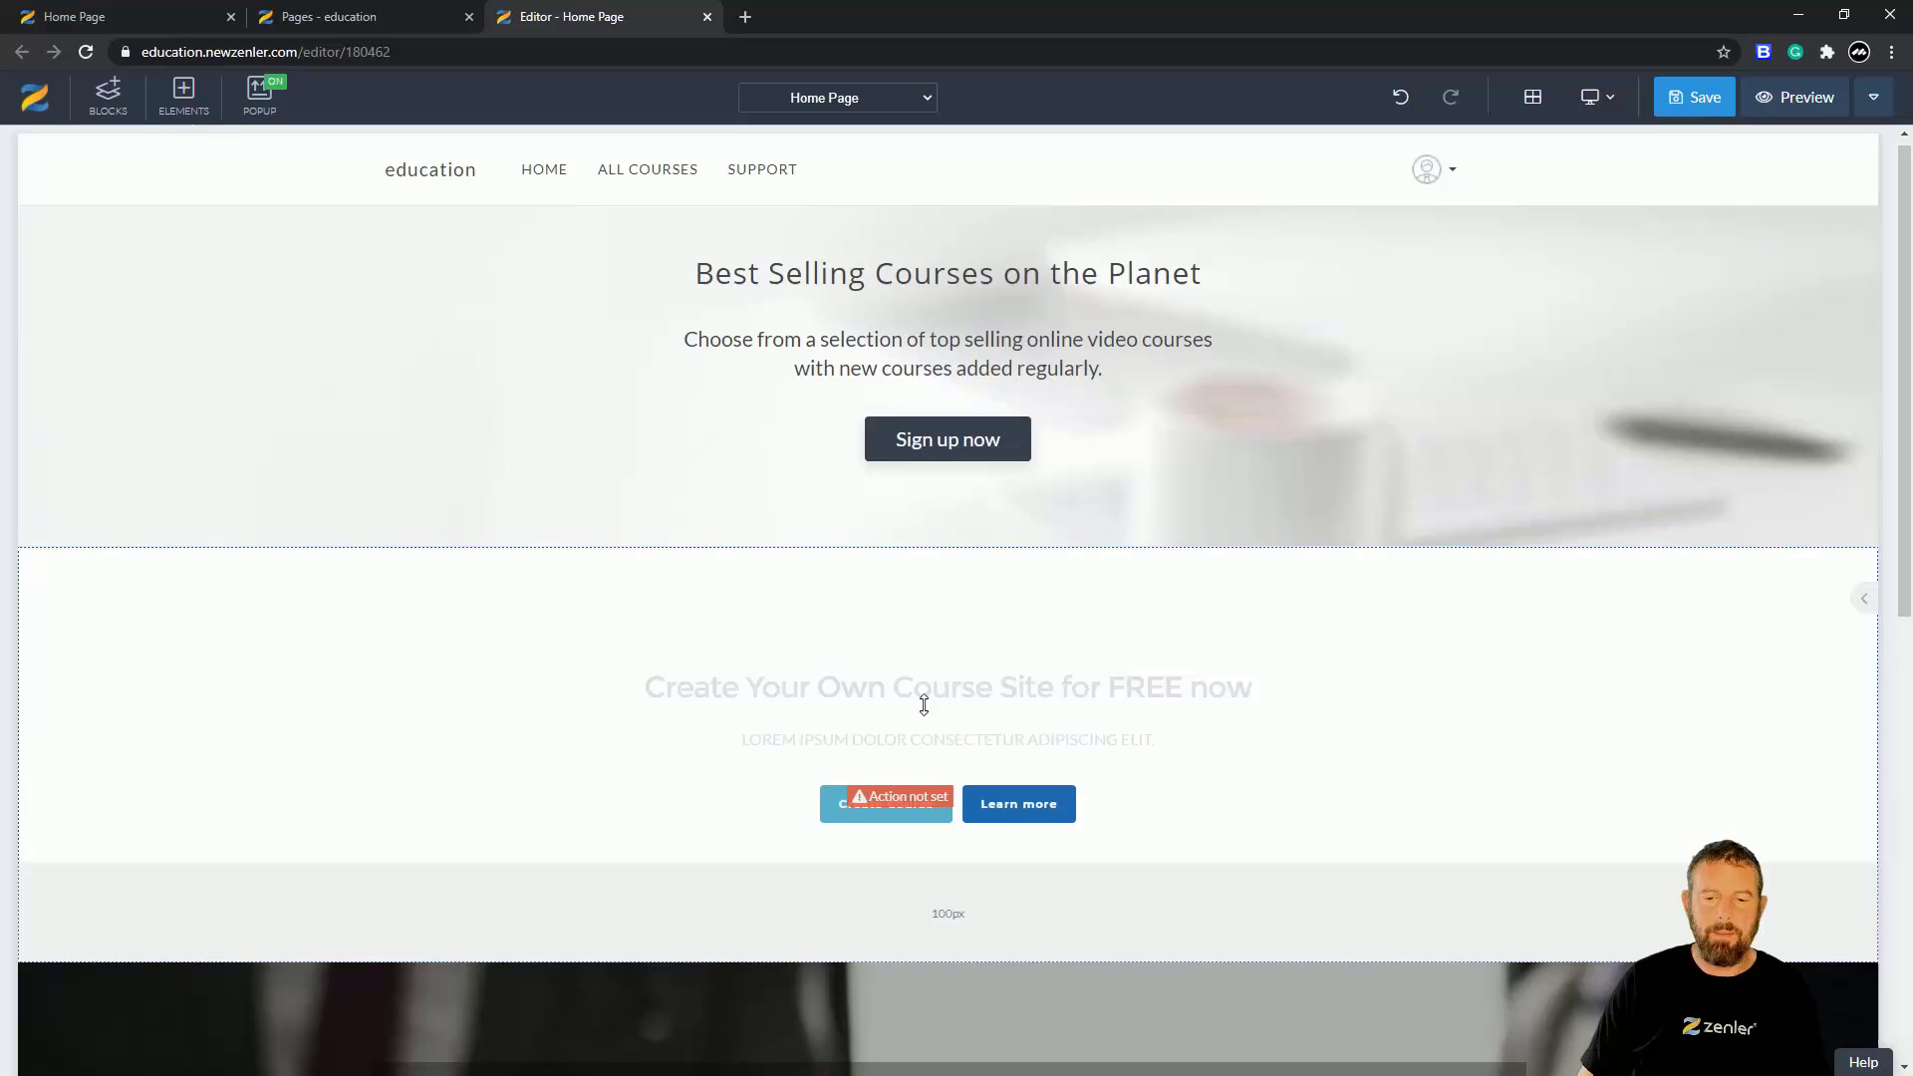
- Replace the end of the hero subtitle with 'test' so it reads 'Choose from test.'
click(862, 379)
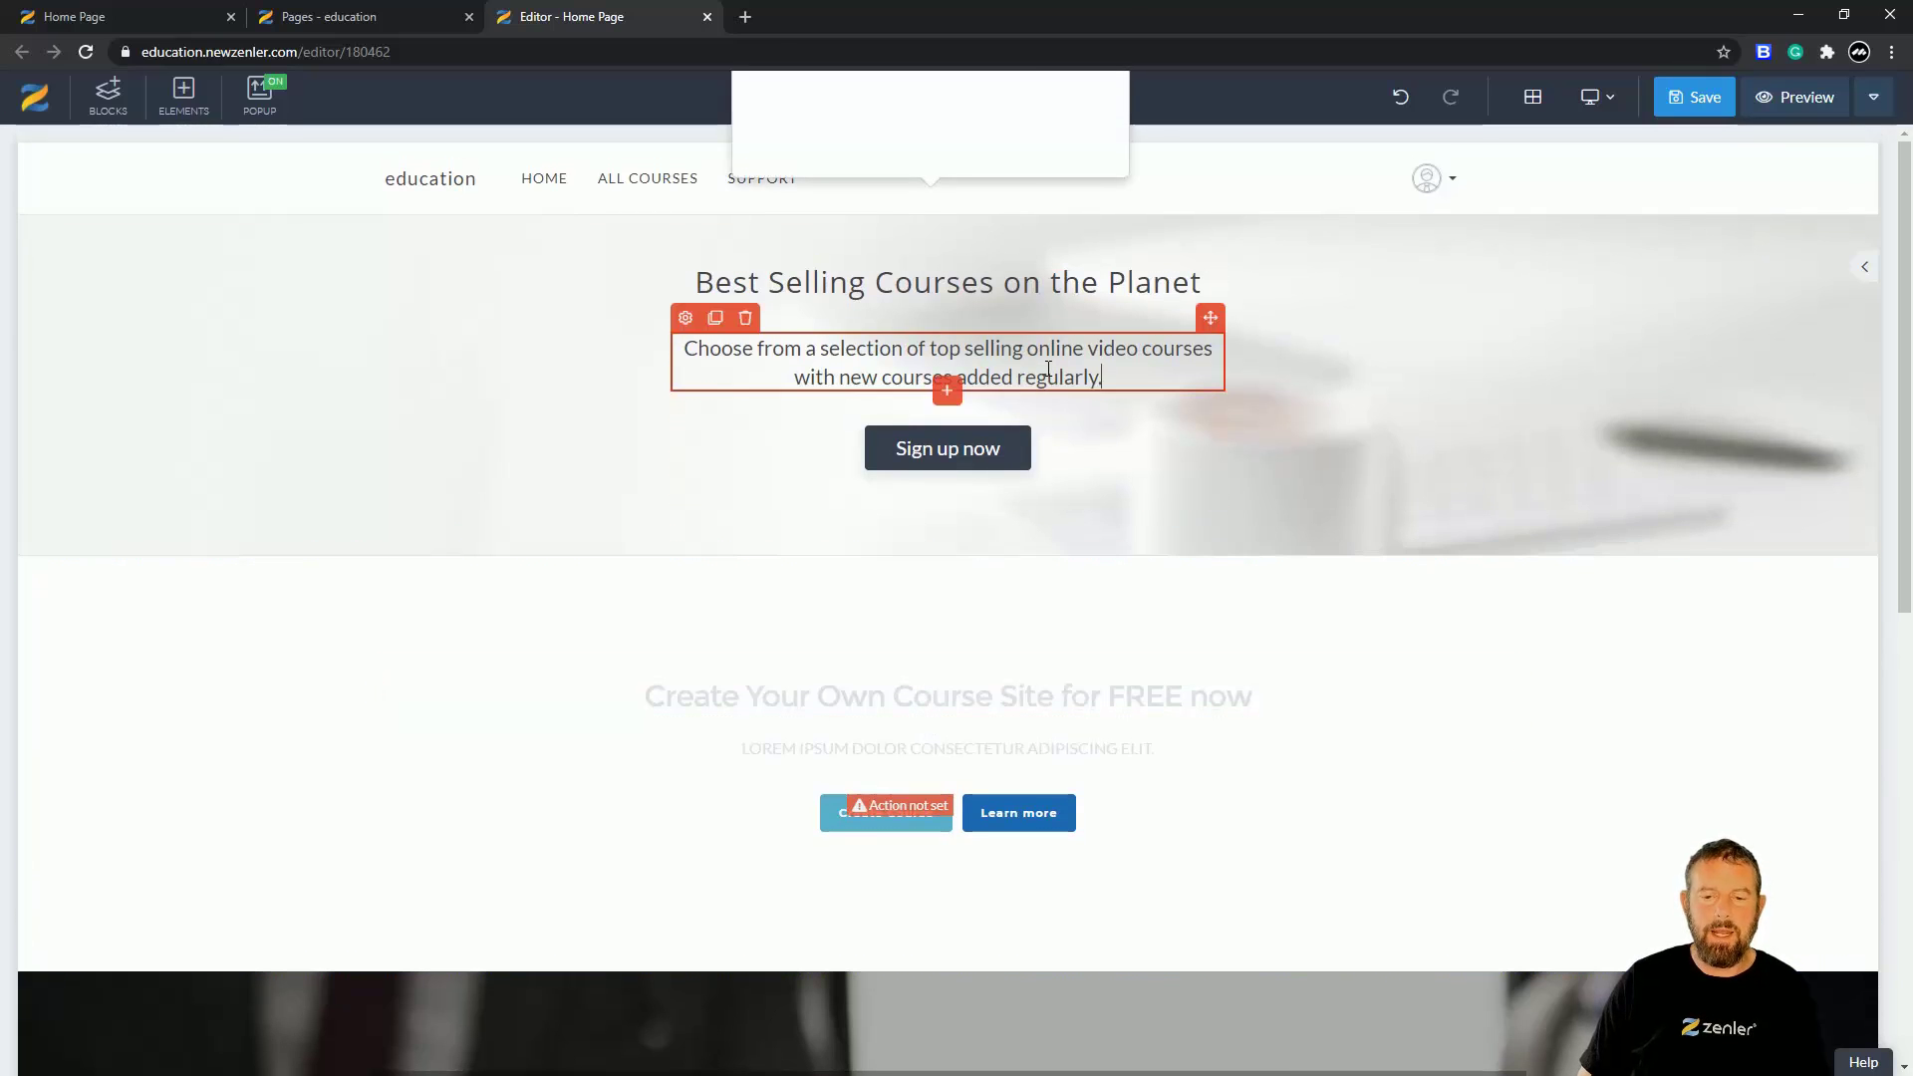
drag(1100, 376, 813, 354)
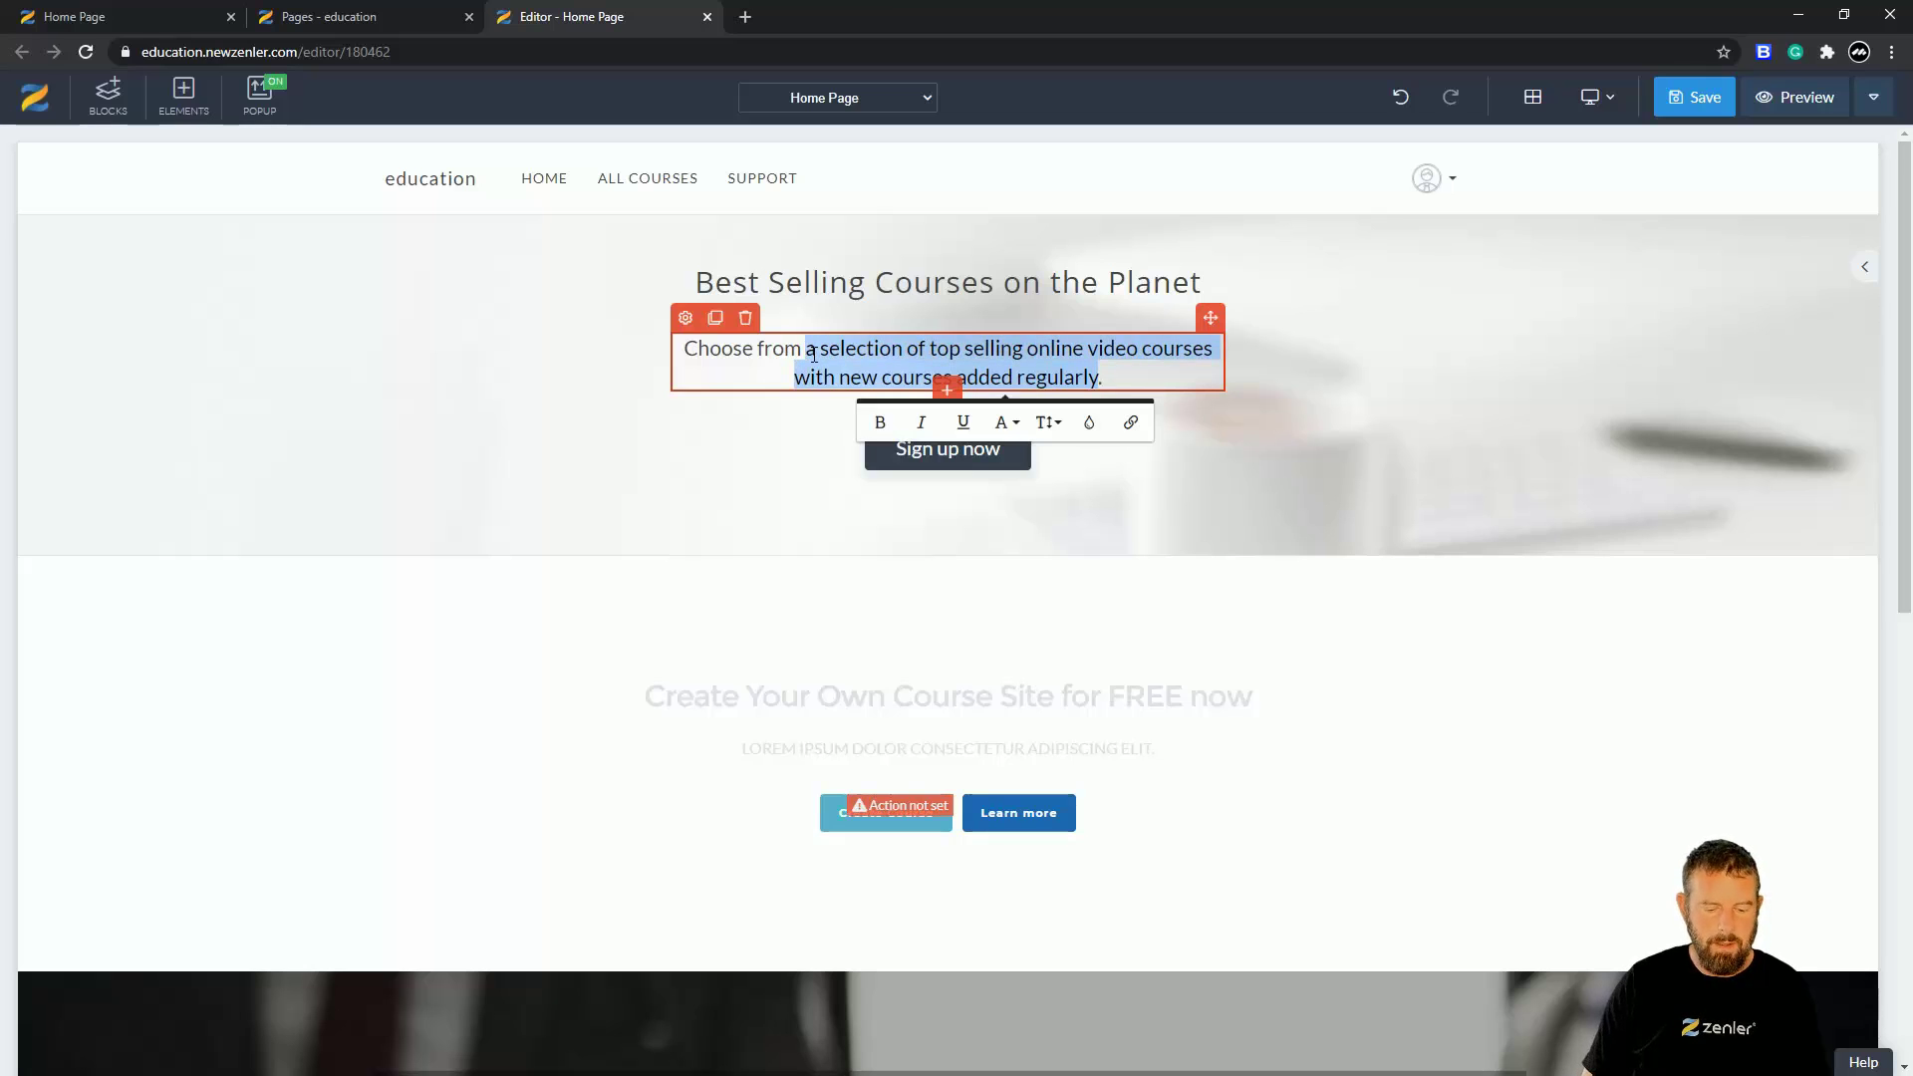
text(test.)
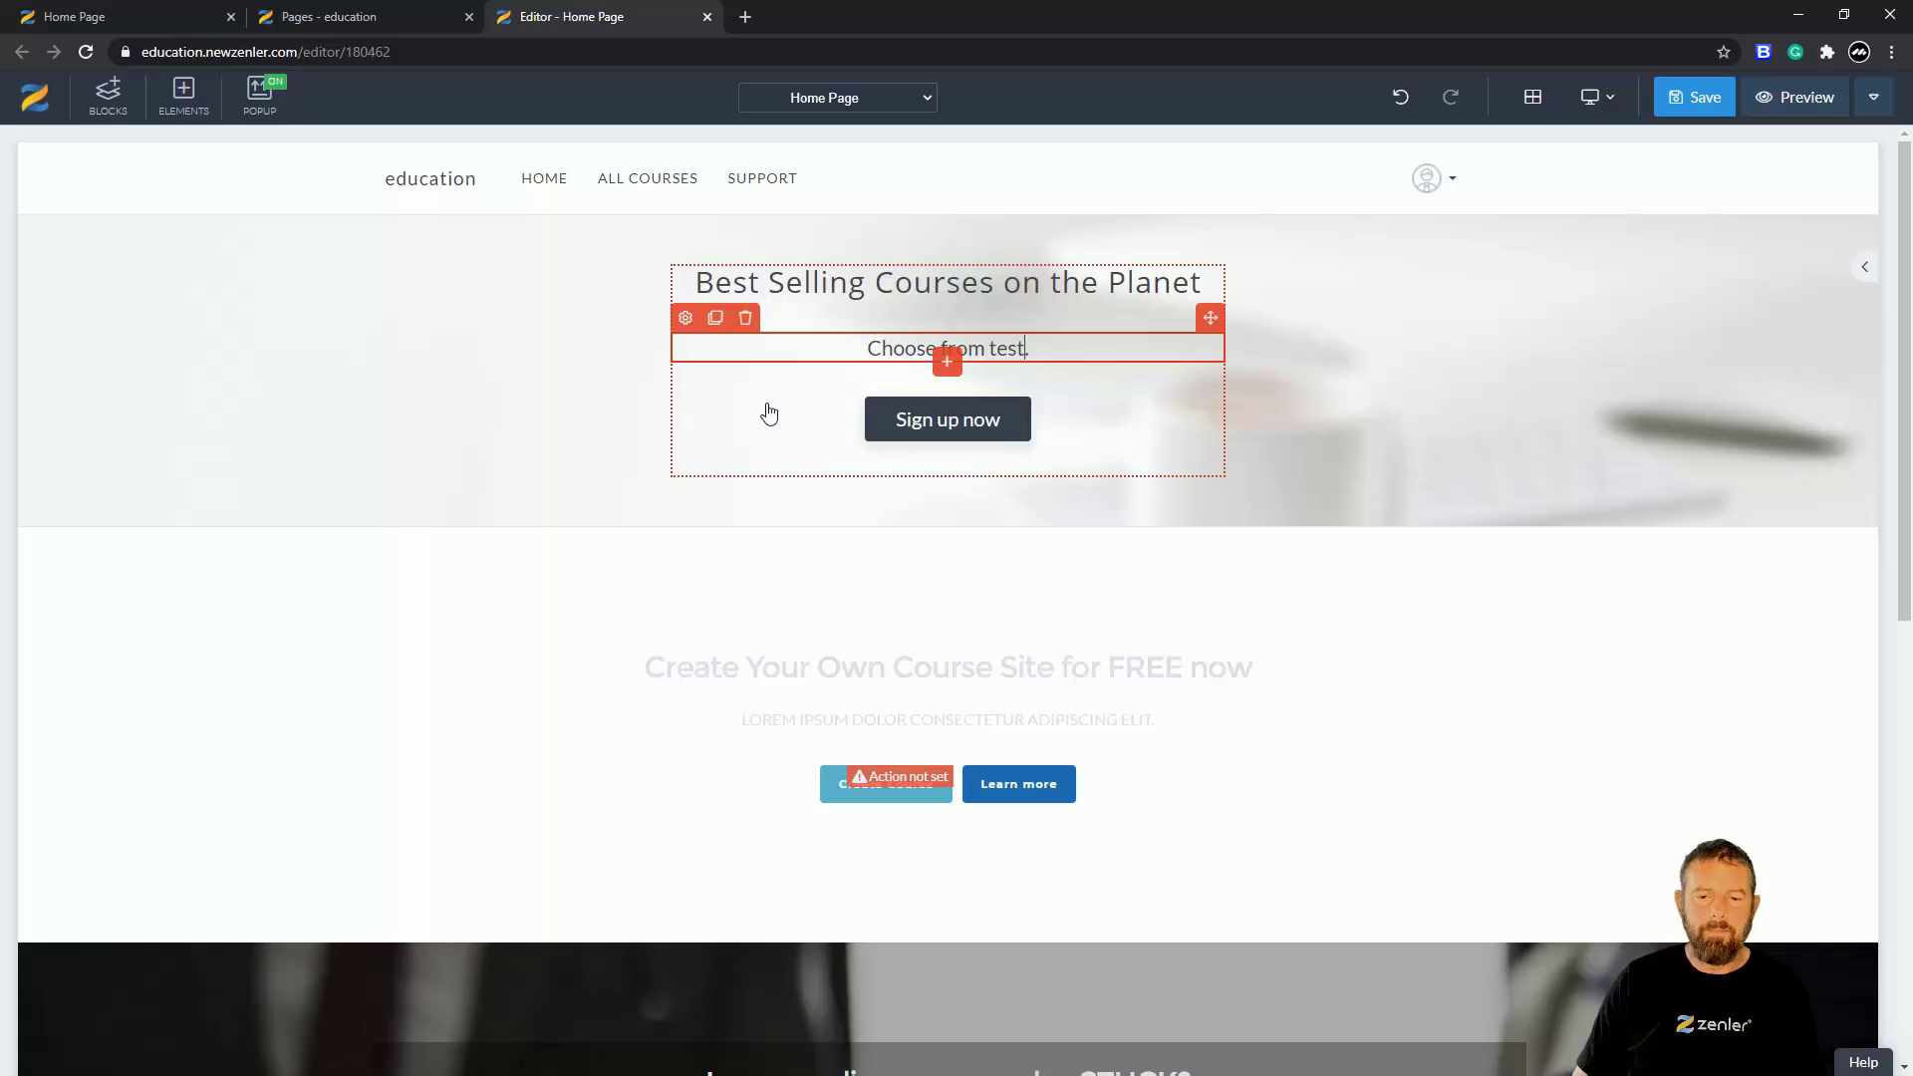
click(136, 320)
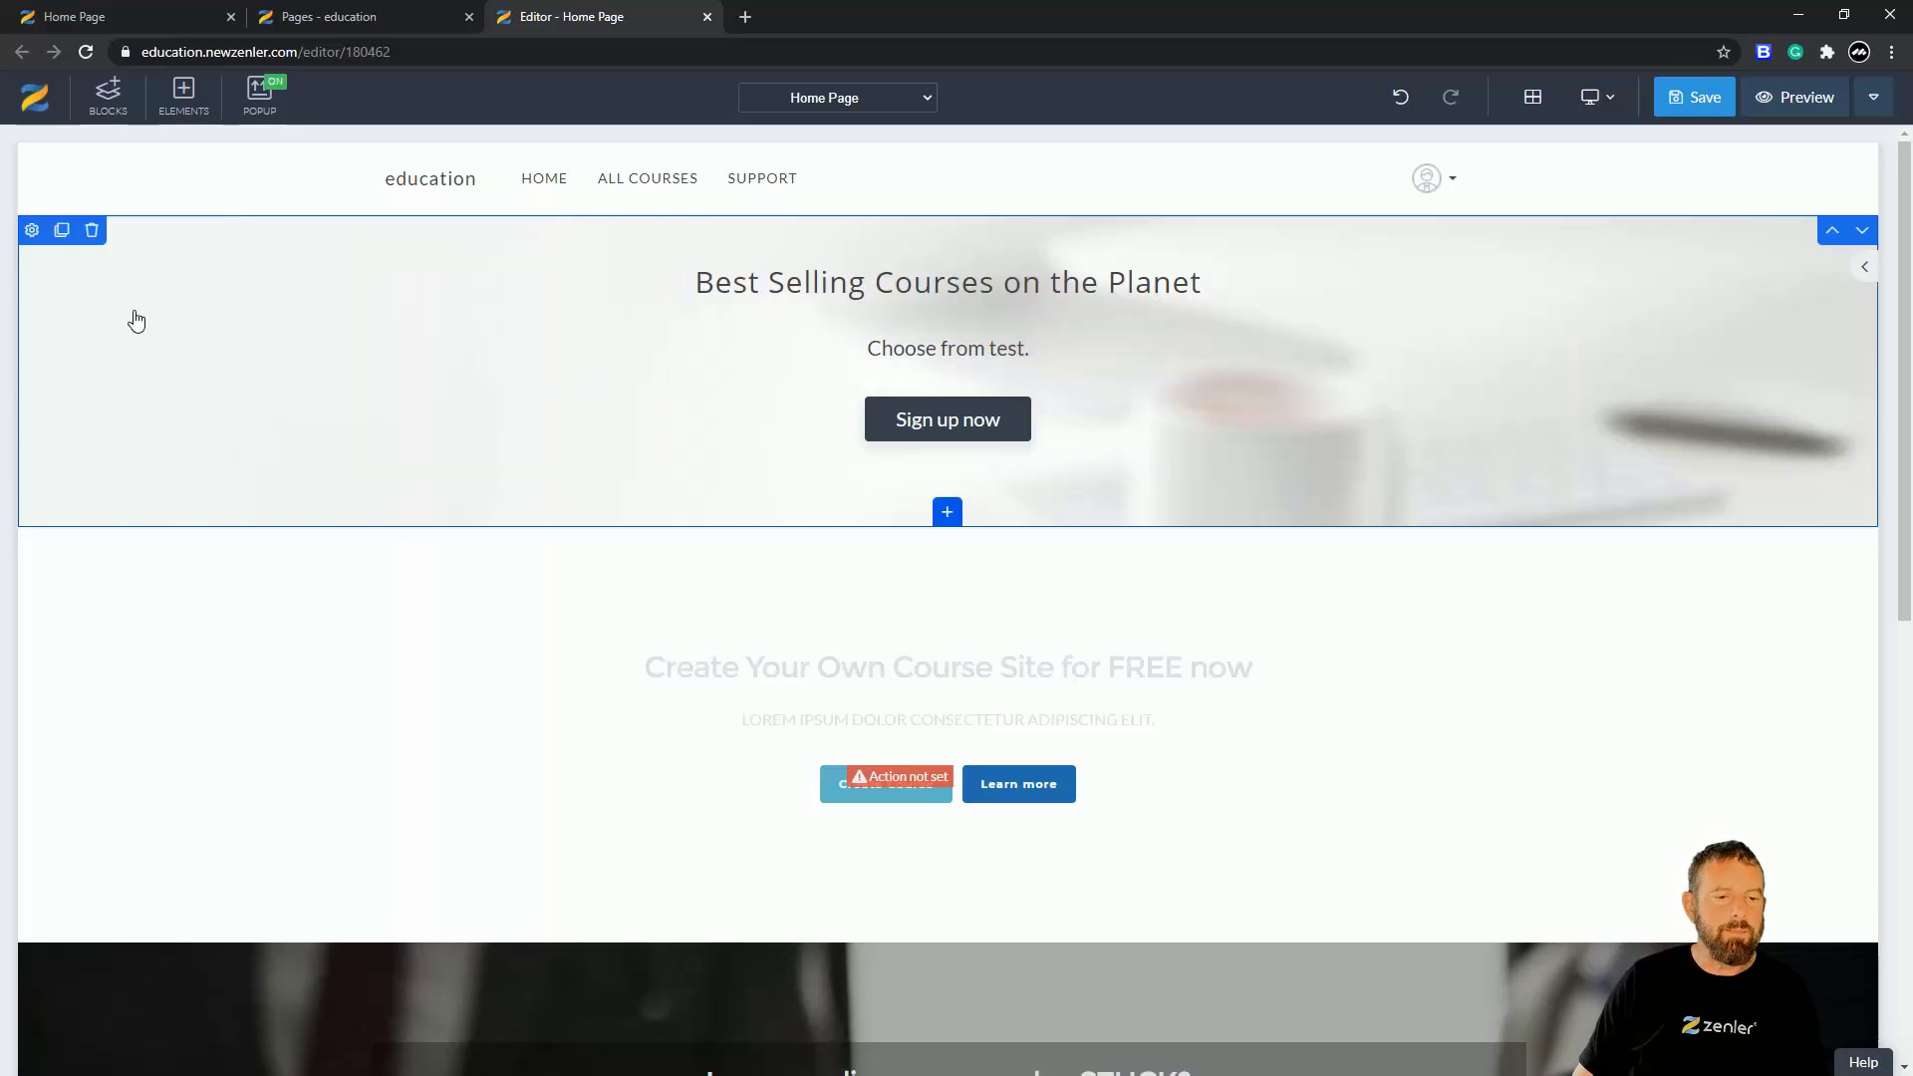
click(431, 367)
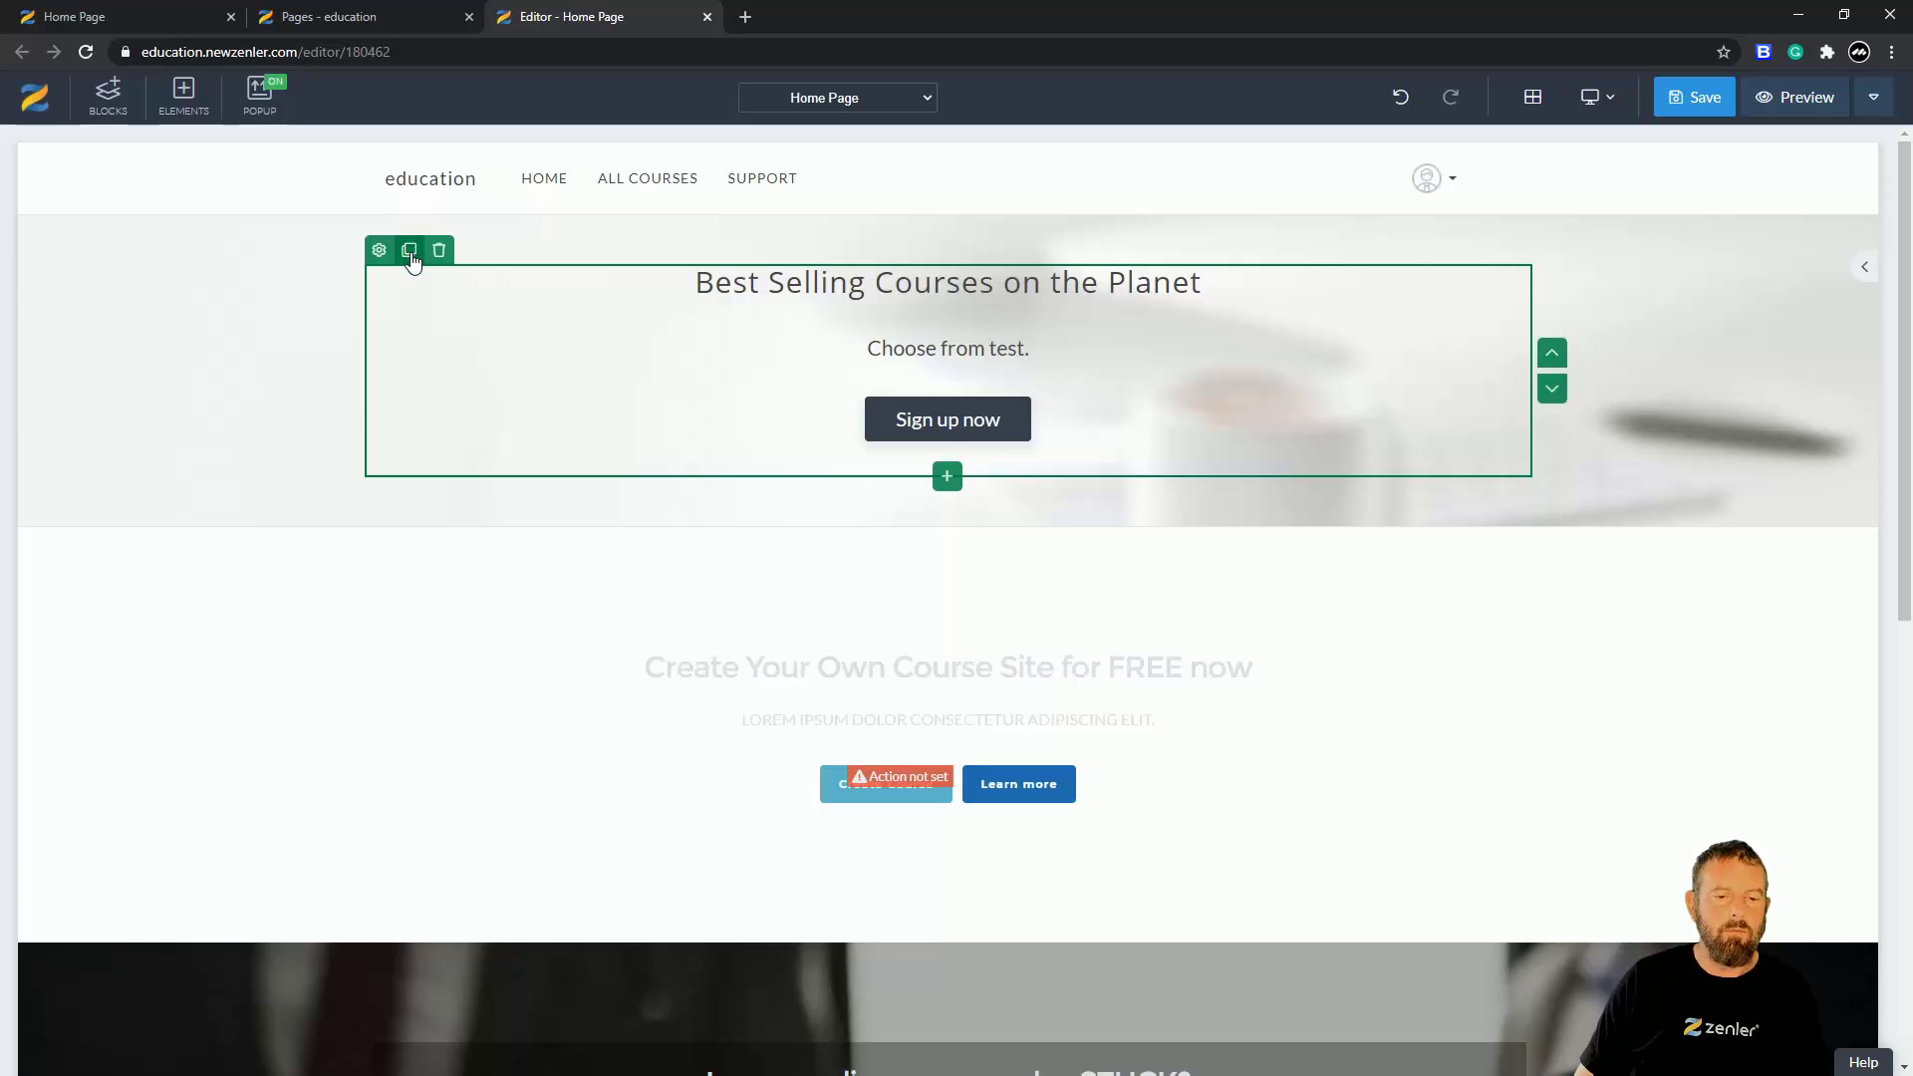
click(408, 250)
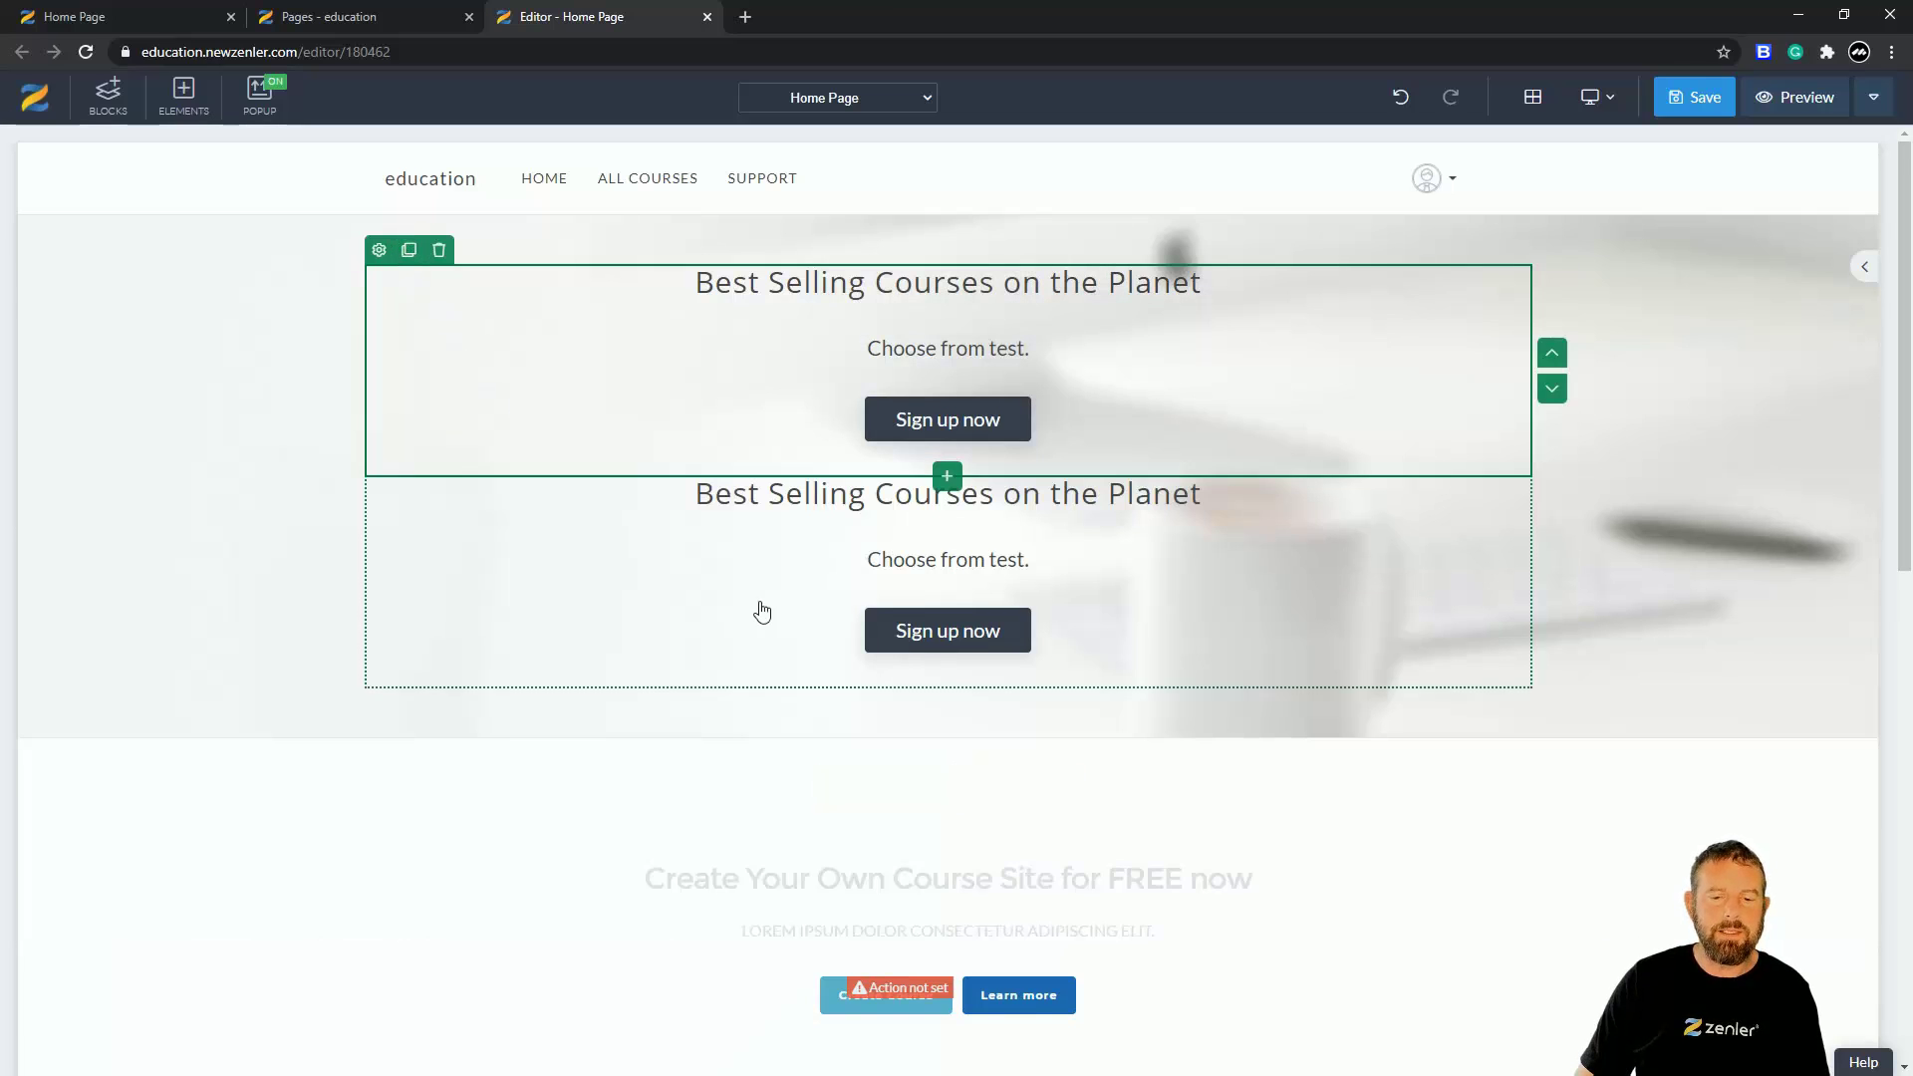
click(514, 578)
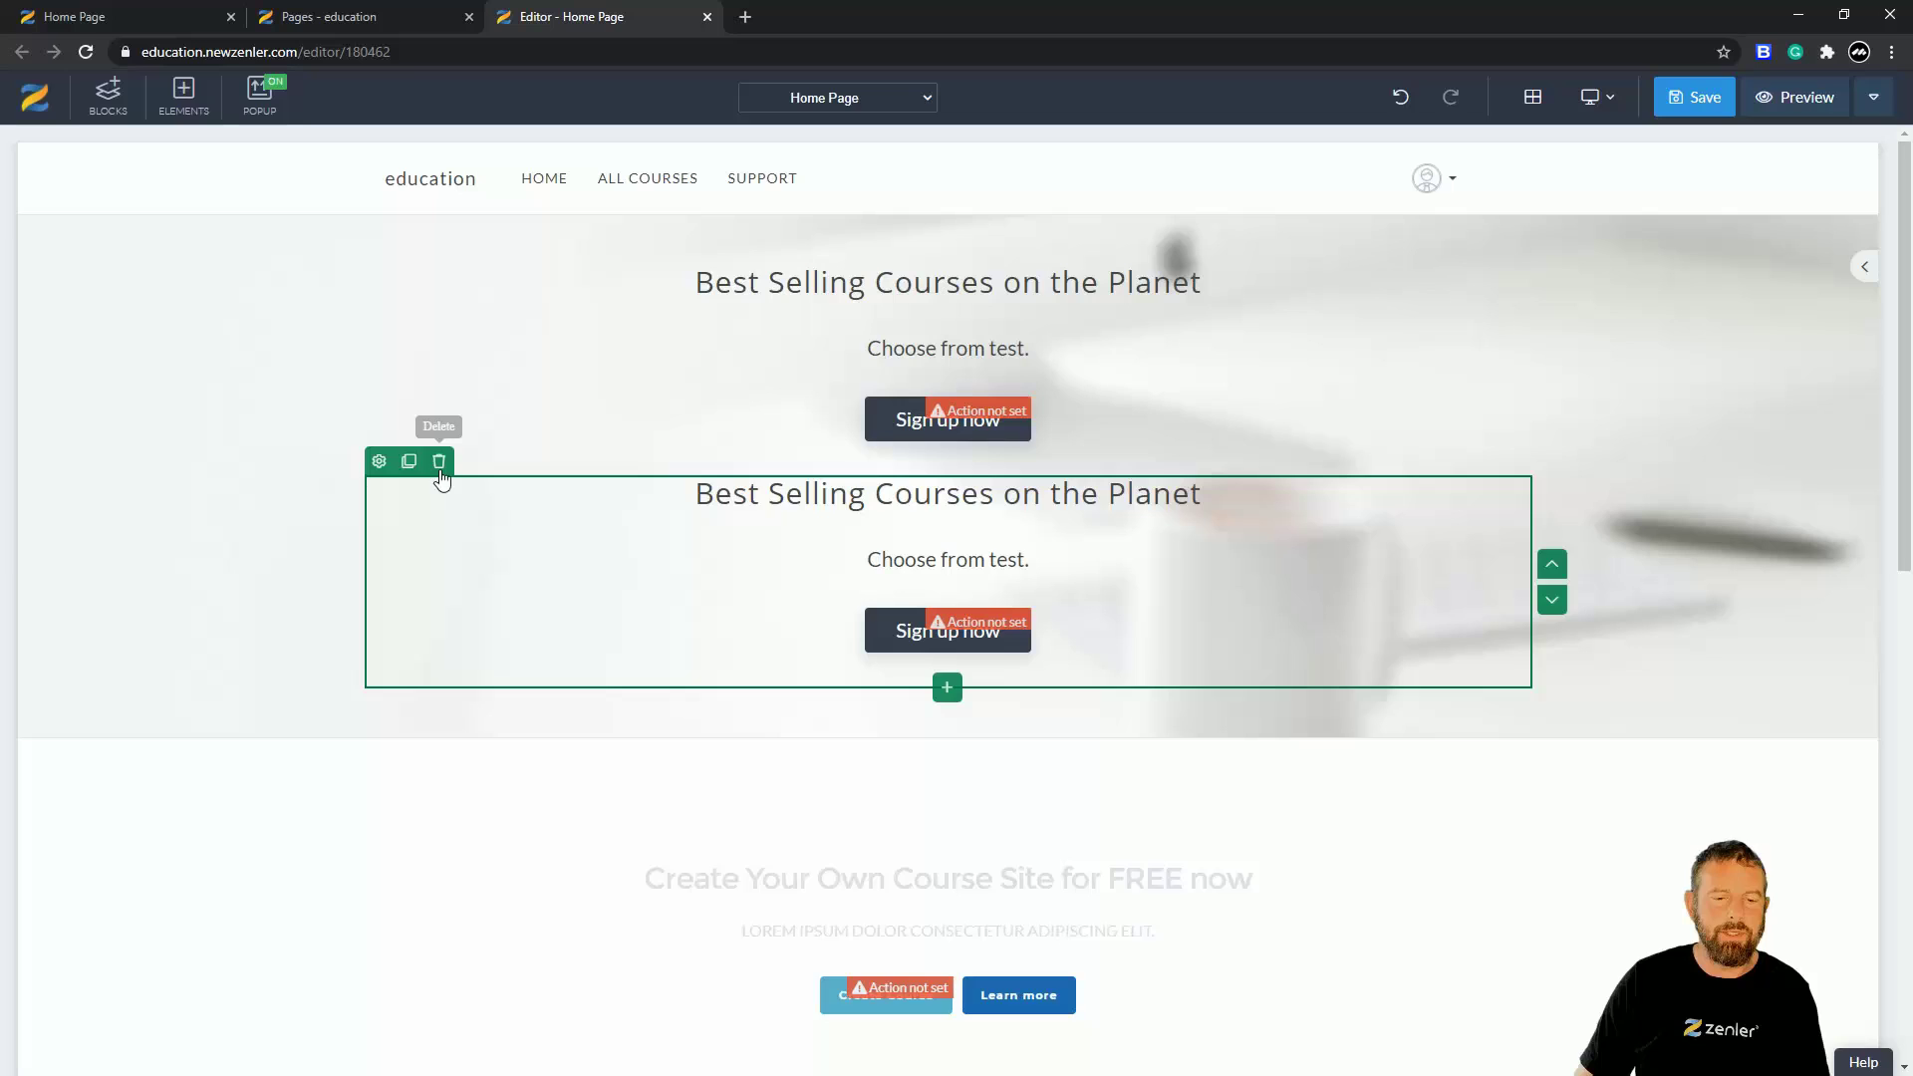
click(439, 463)
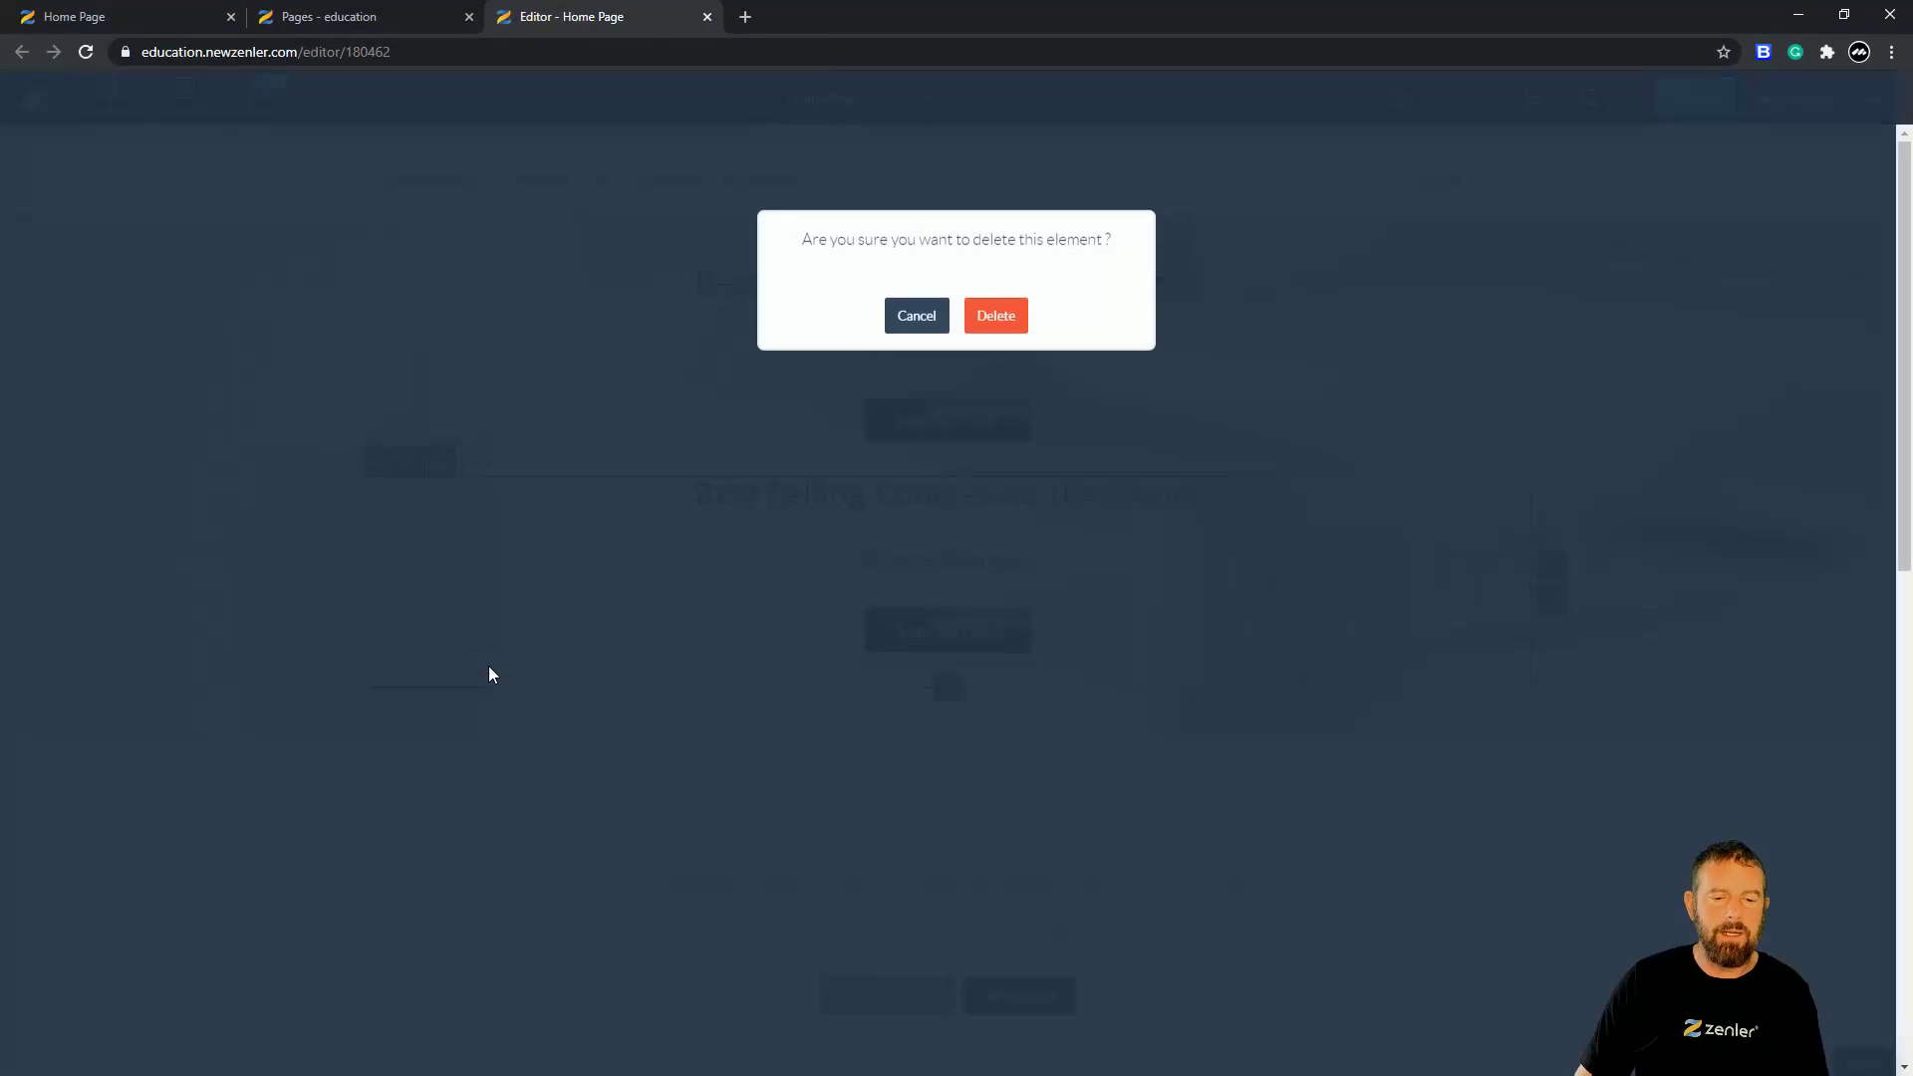
click(997, 316)
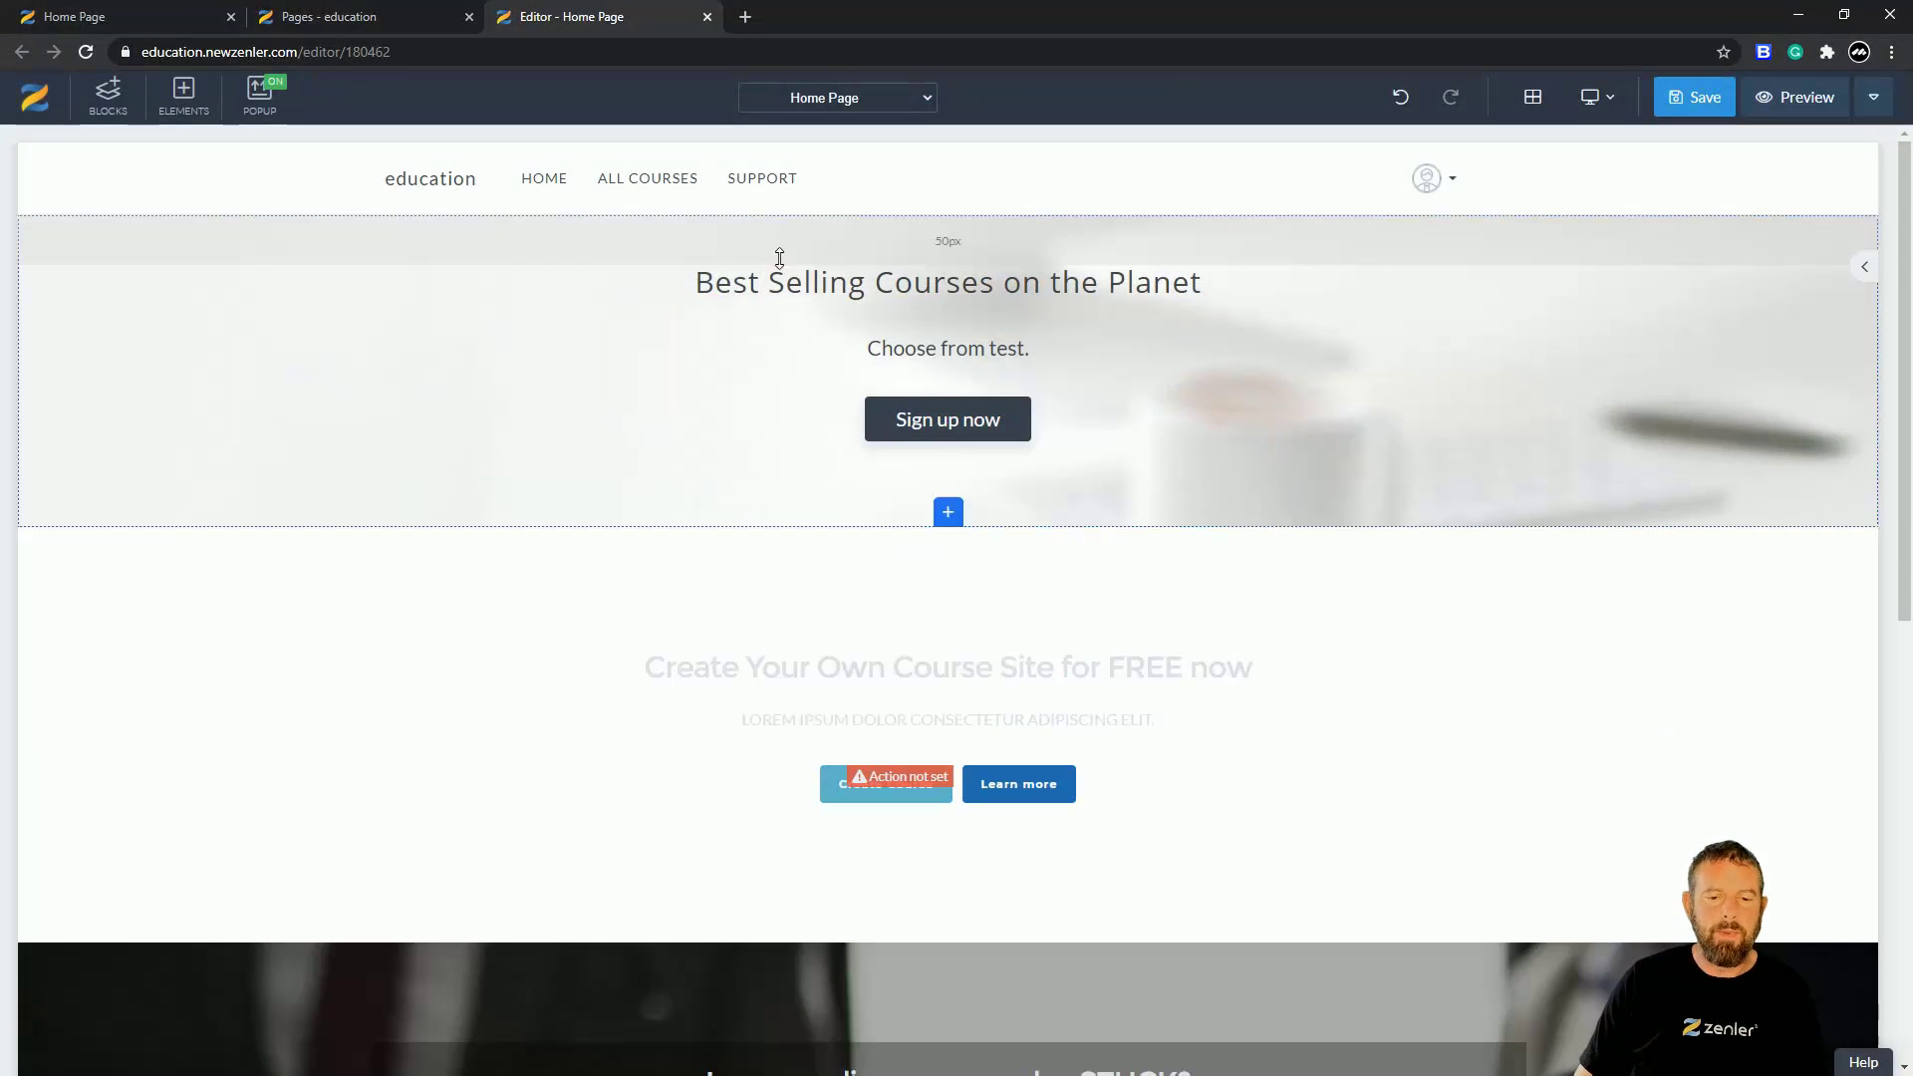
click(768, 297)
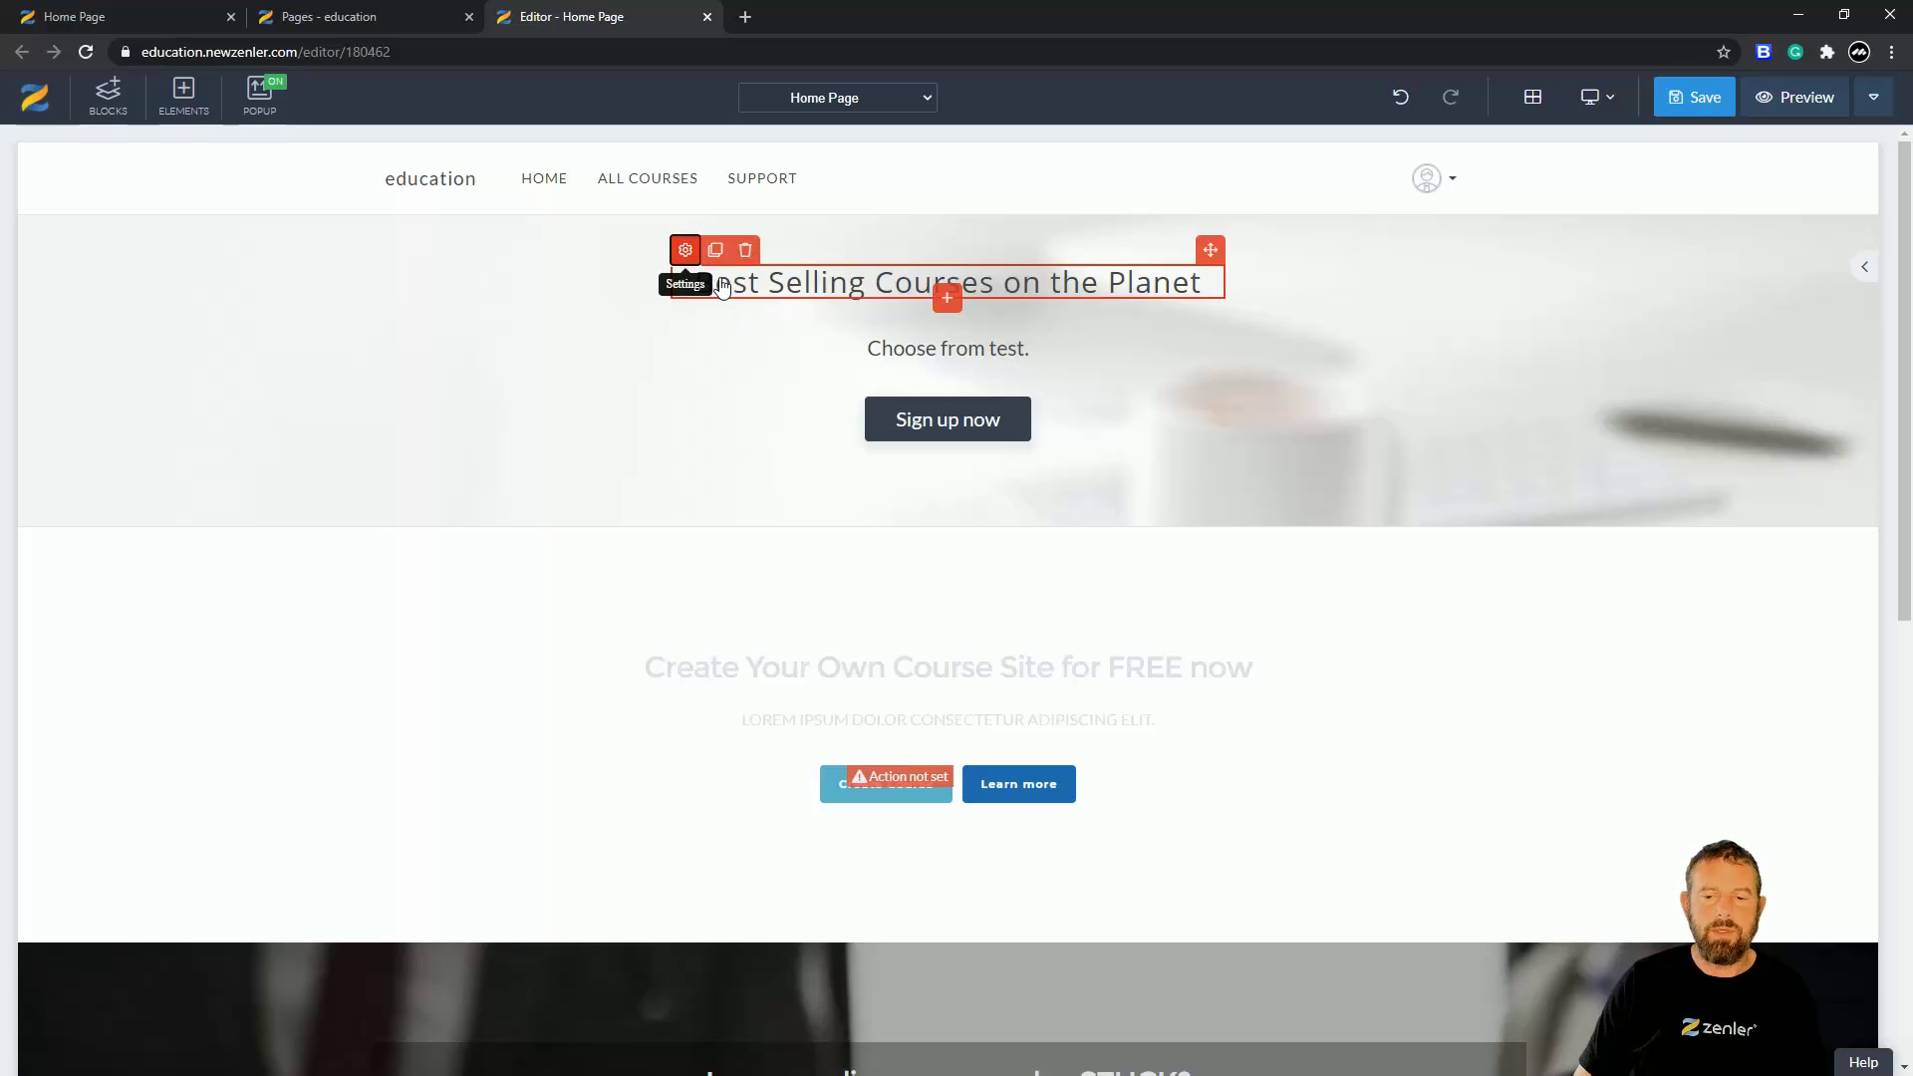
click(685, 250)
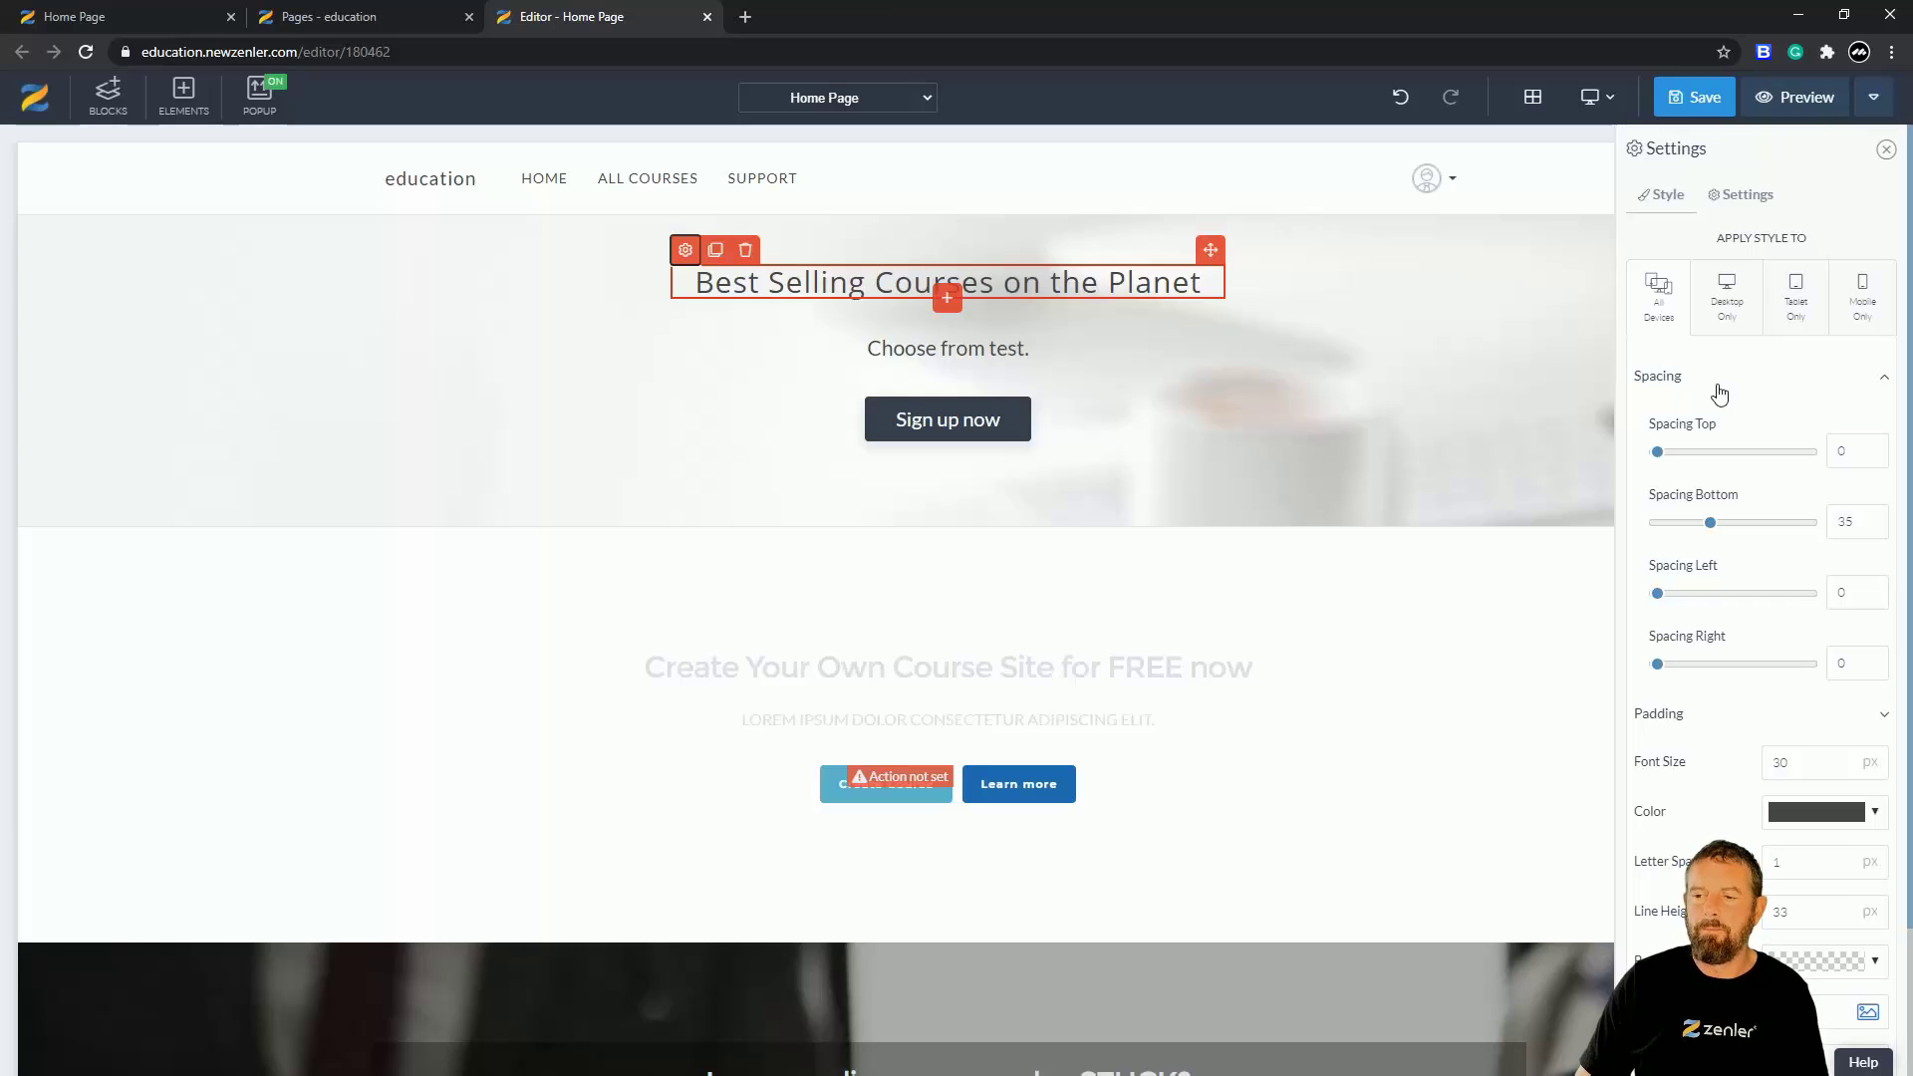
click(1713, 201)
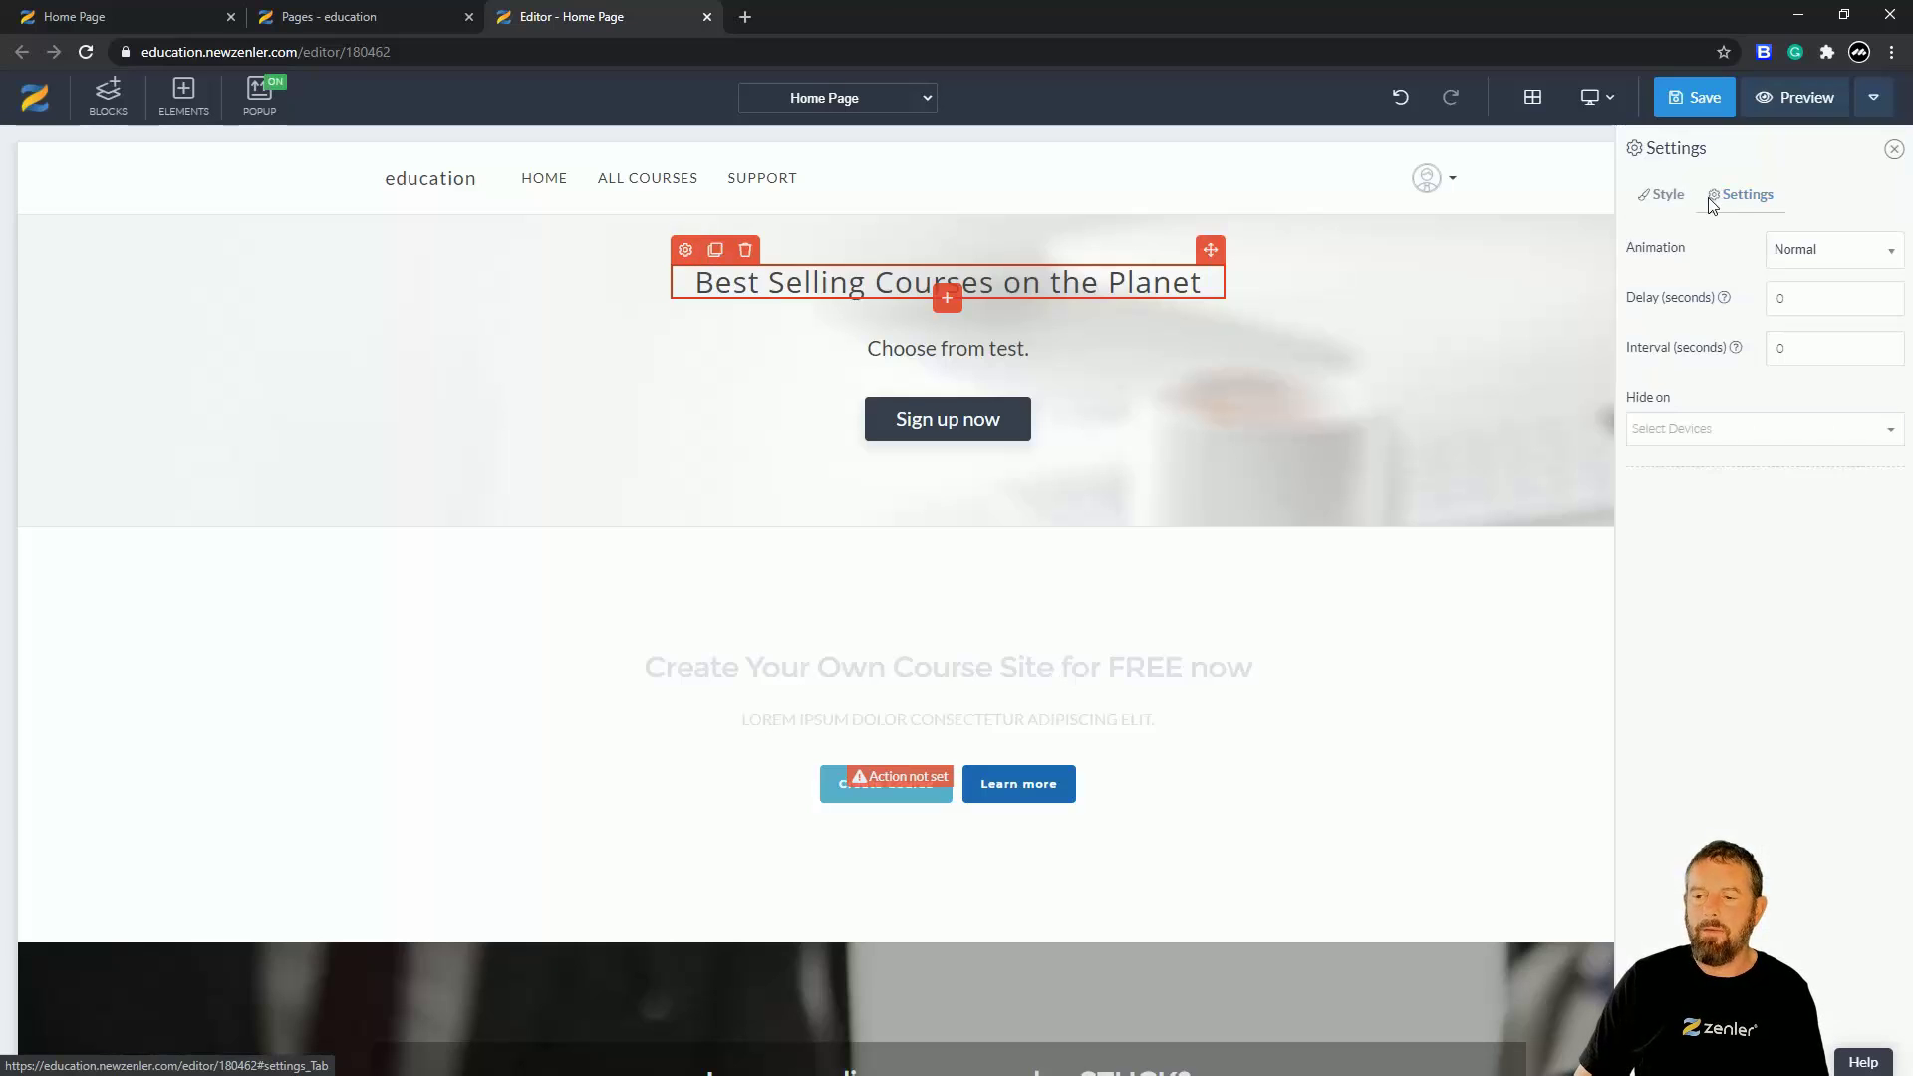
click(1661, 197)
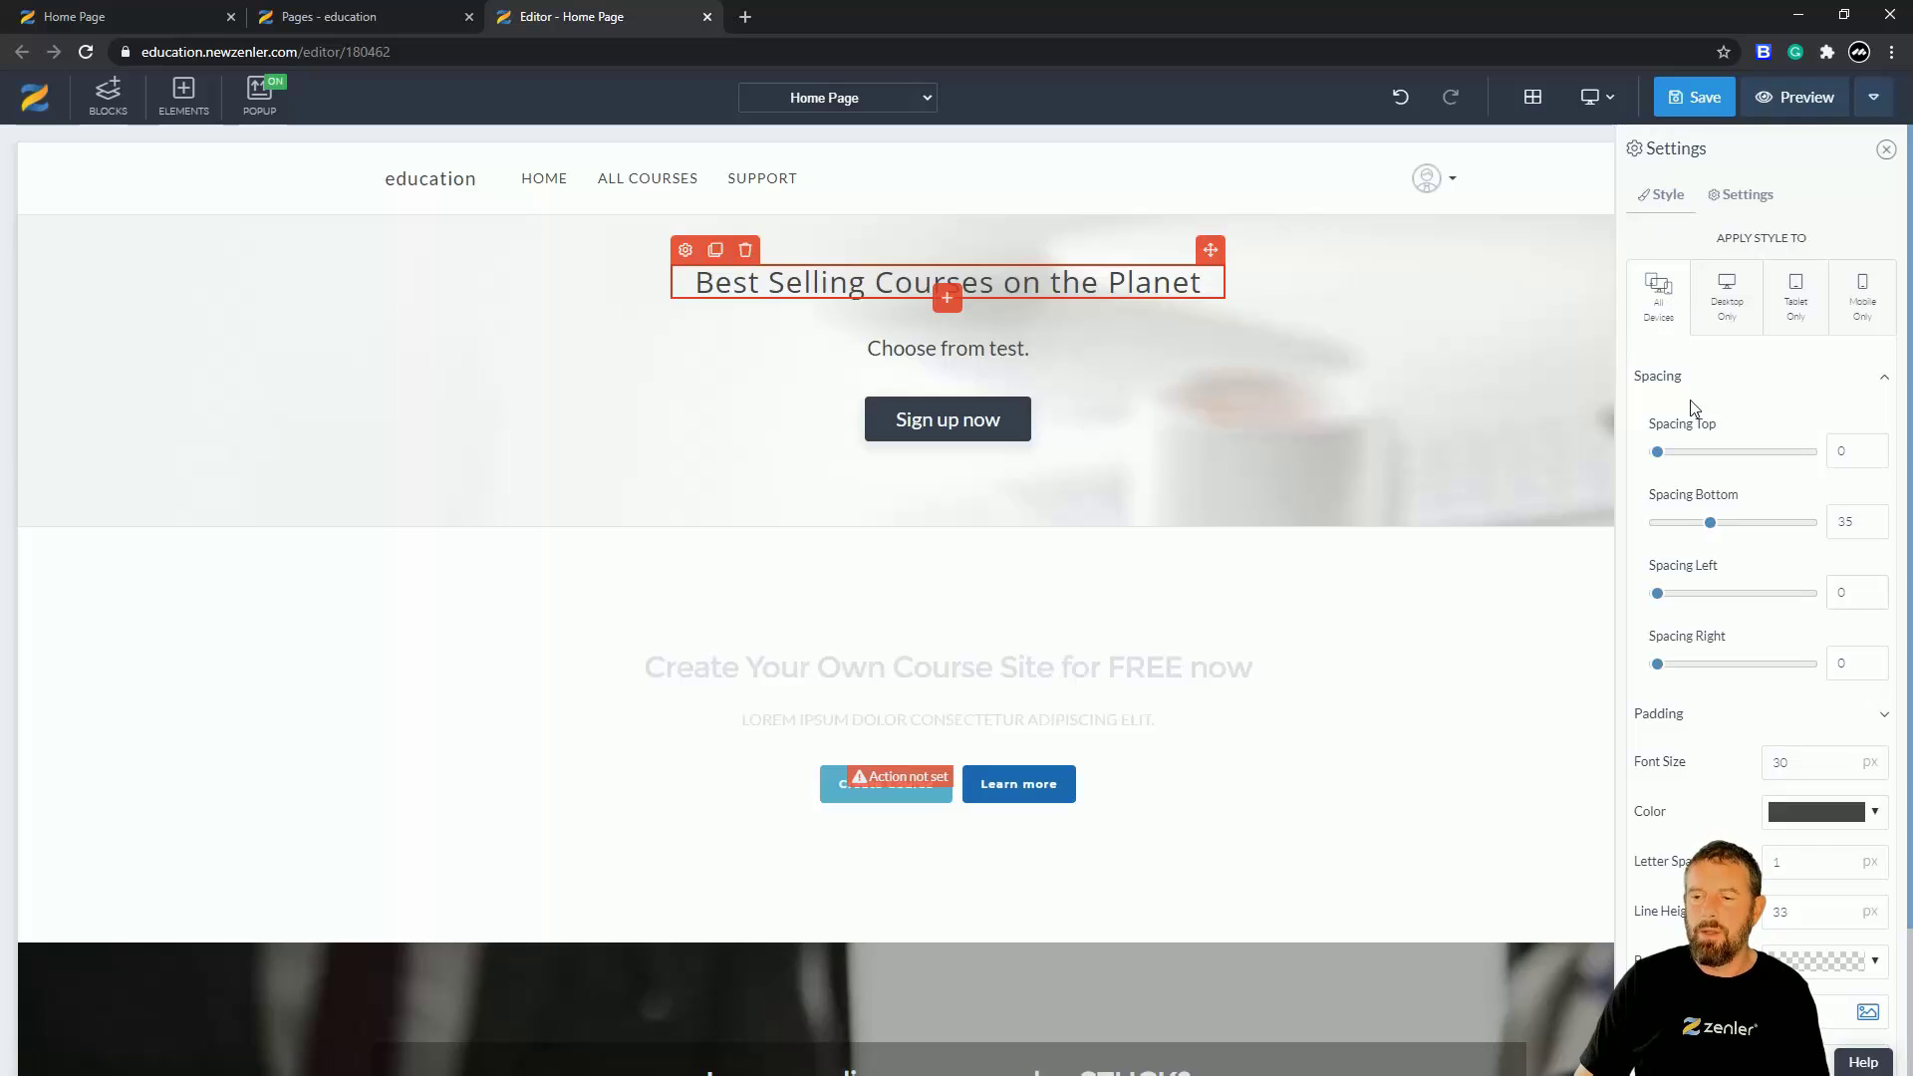
click(1740, 202)
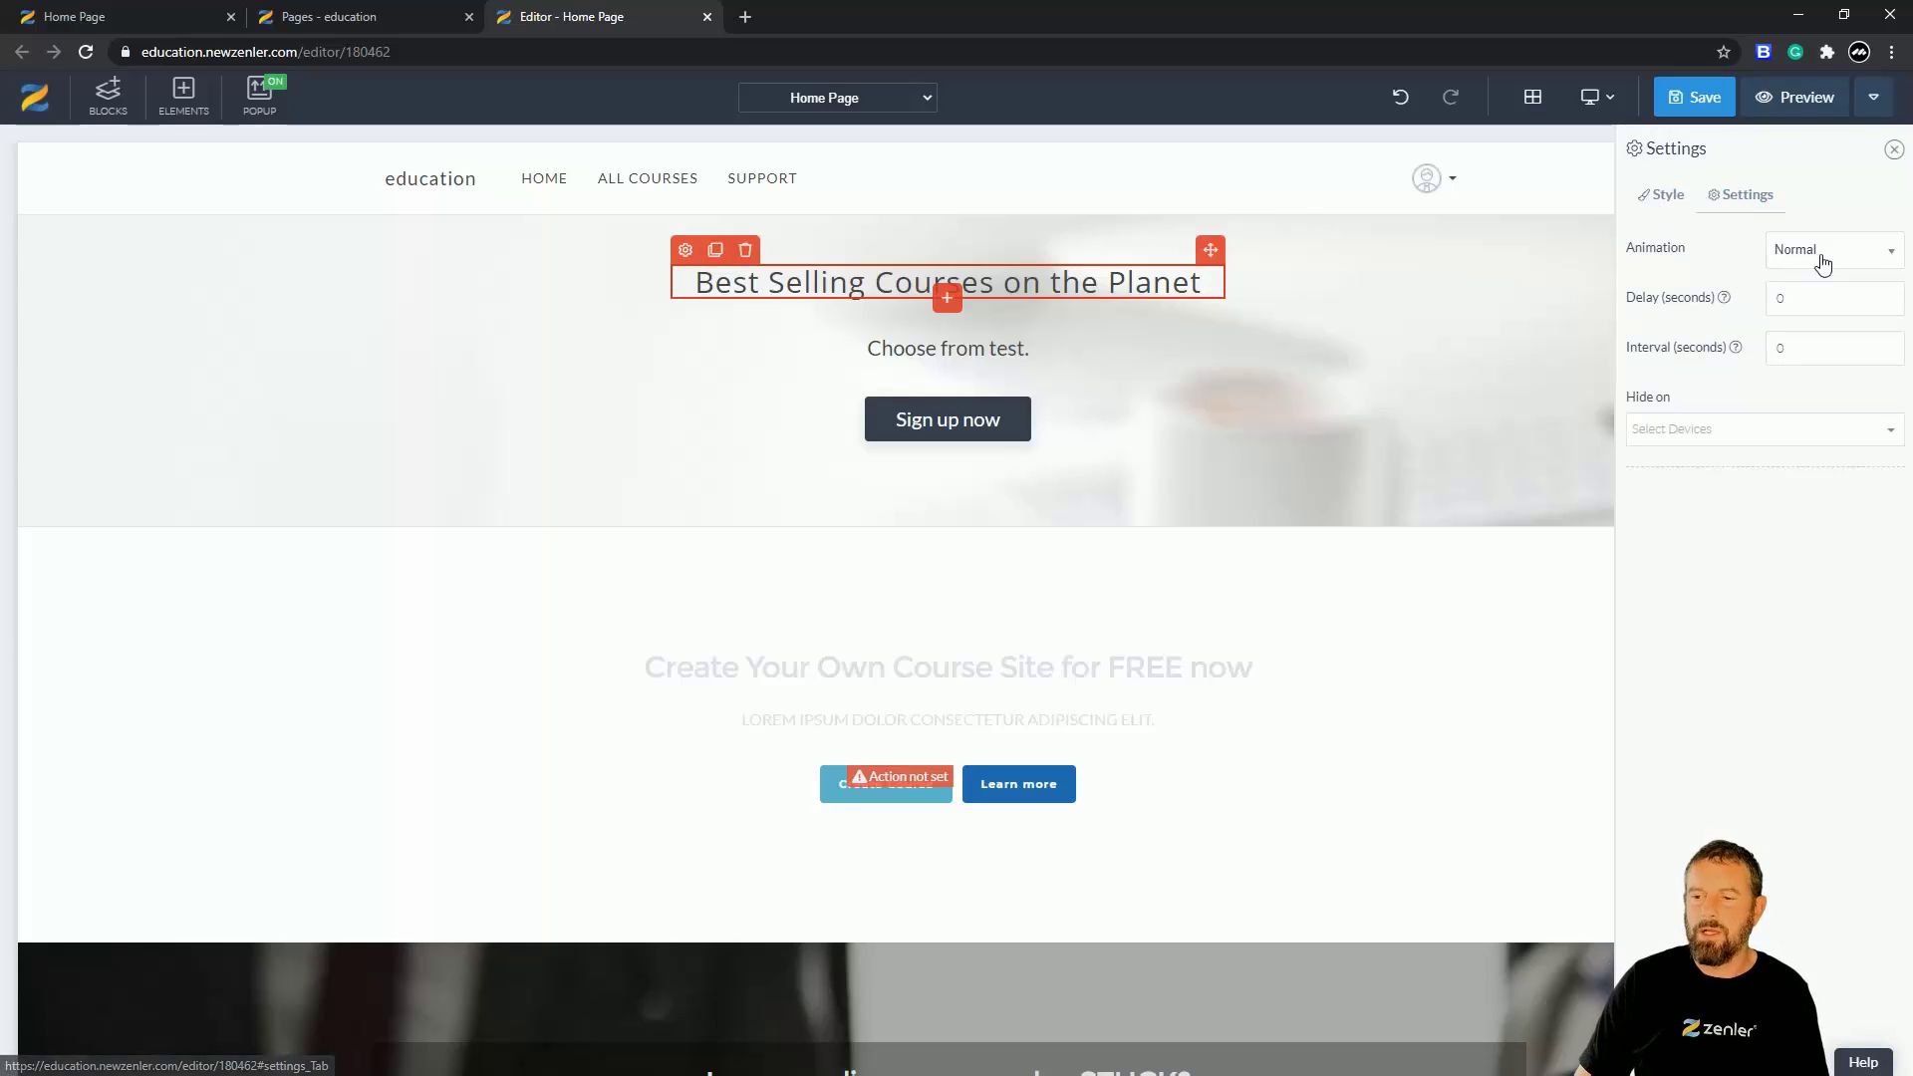
click(1871, 263)
click(1795, 329)
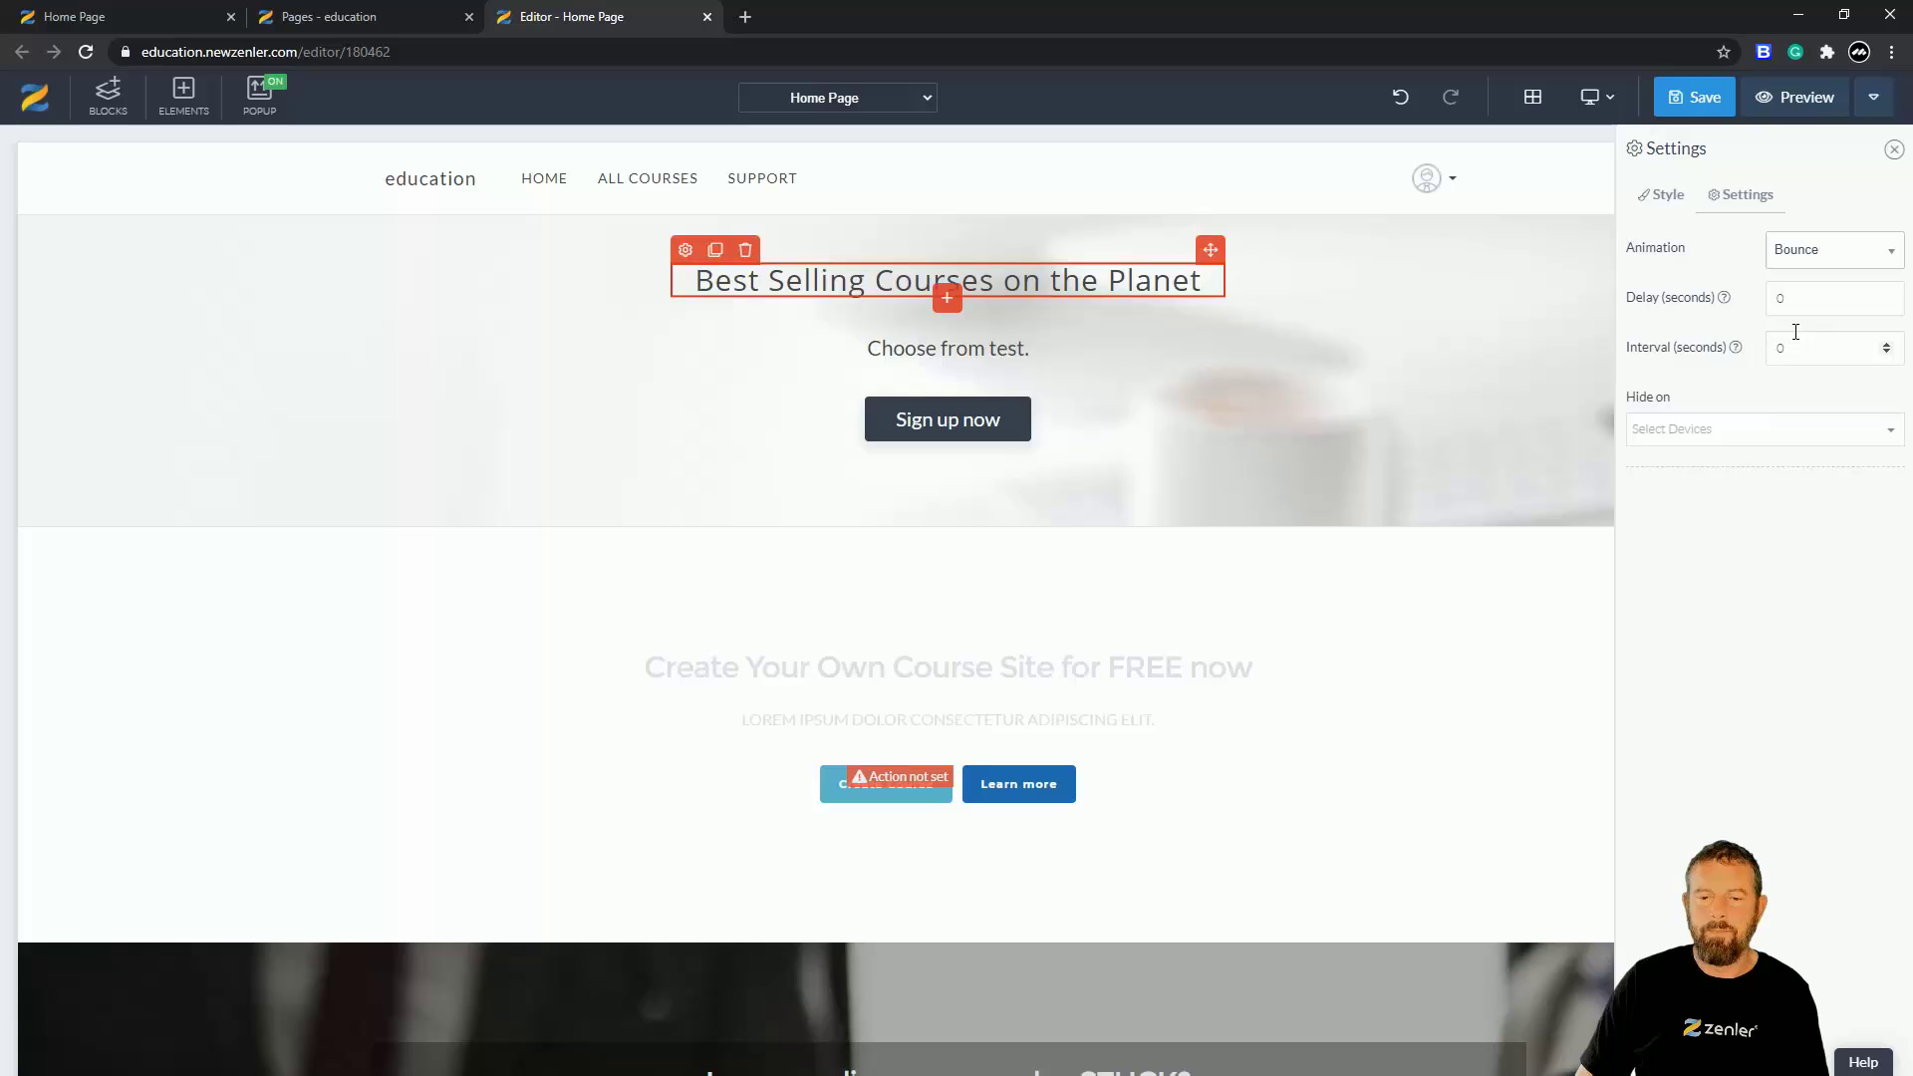
click(1845, 265)
click(1819, 366)
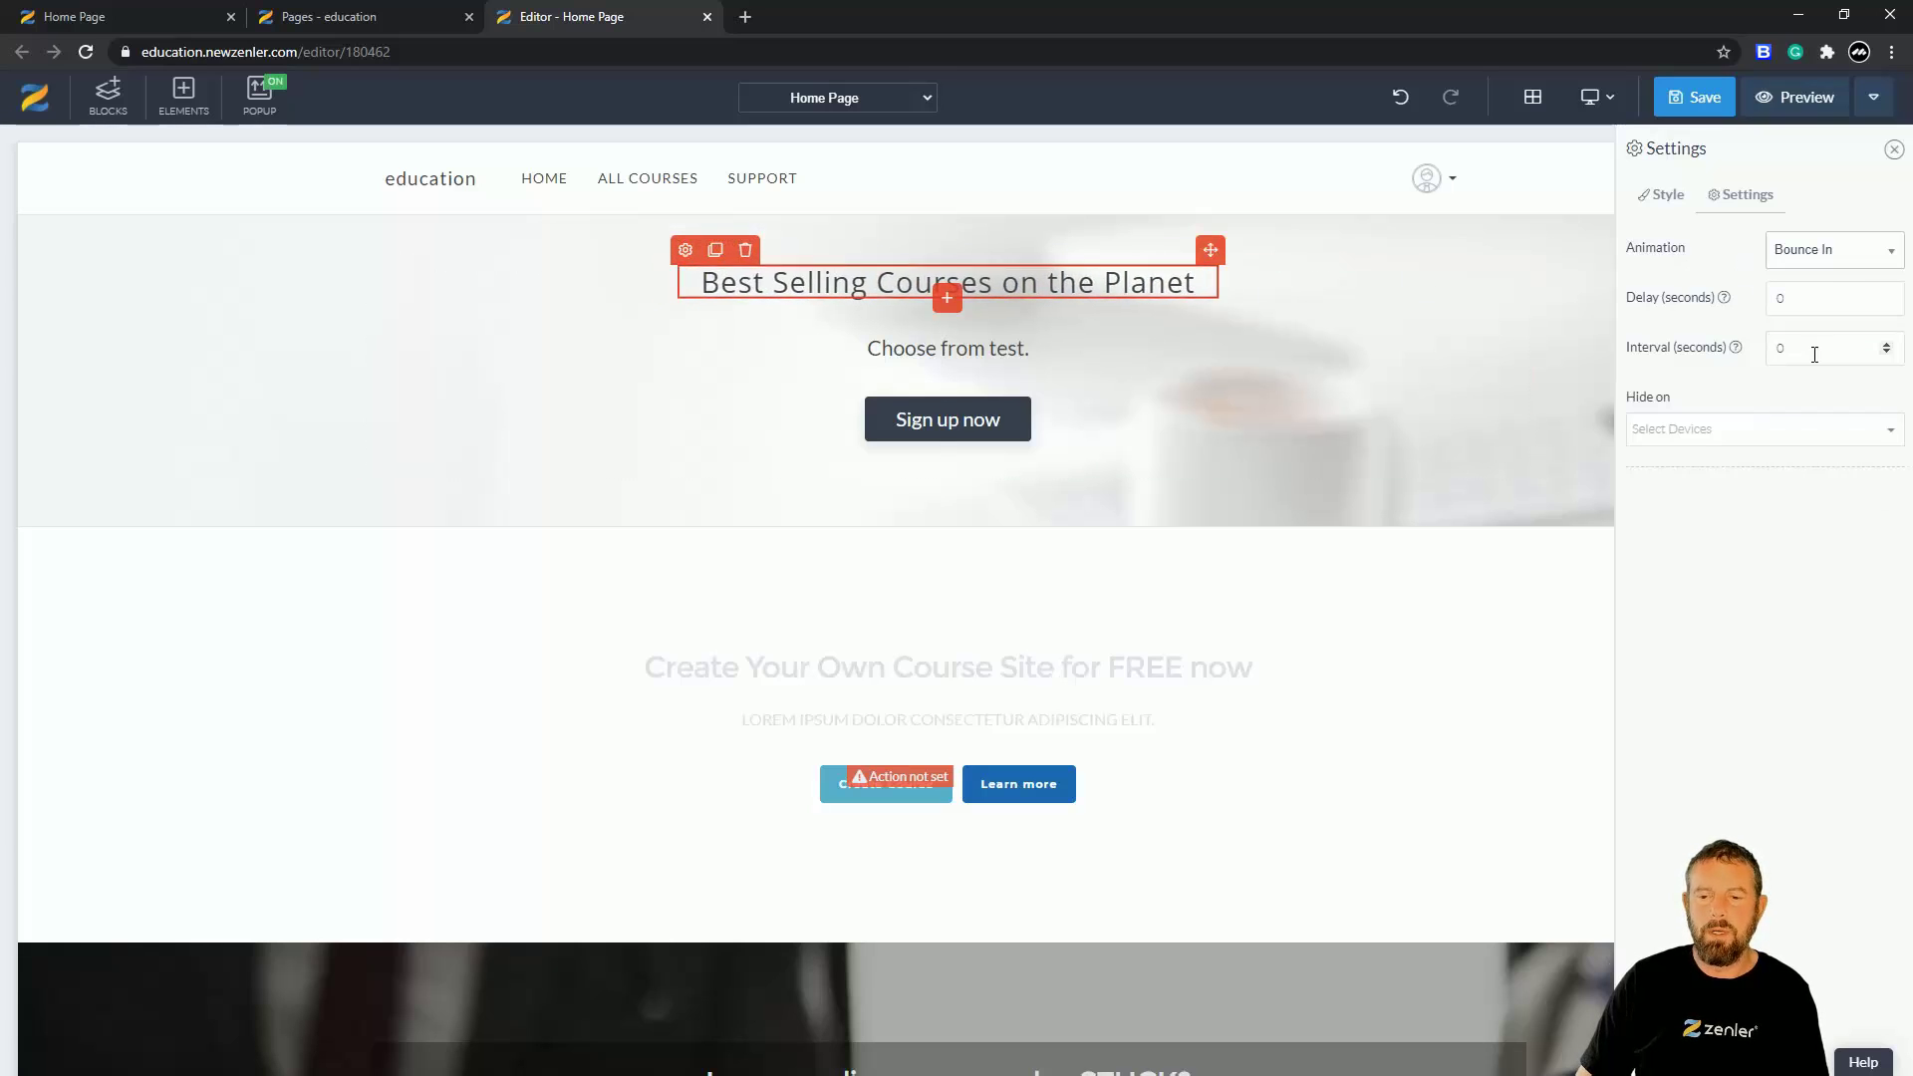
click(1877, 262)
click(1809, 289)
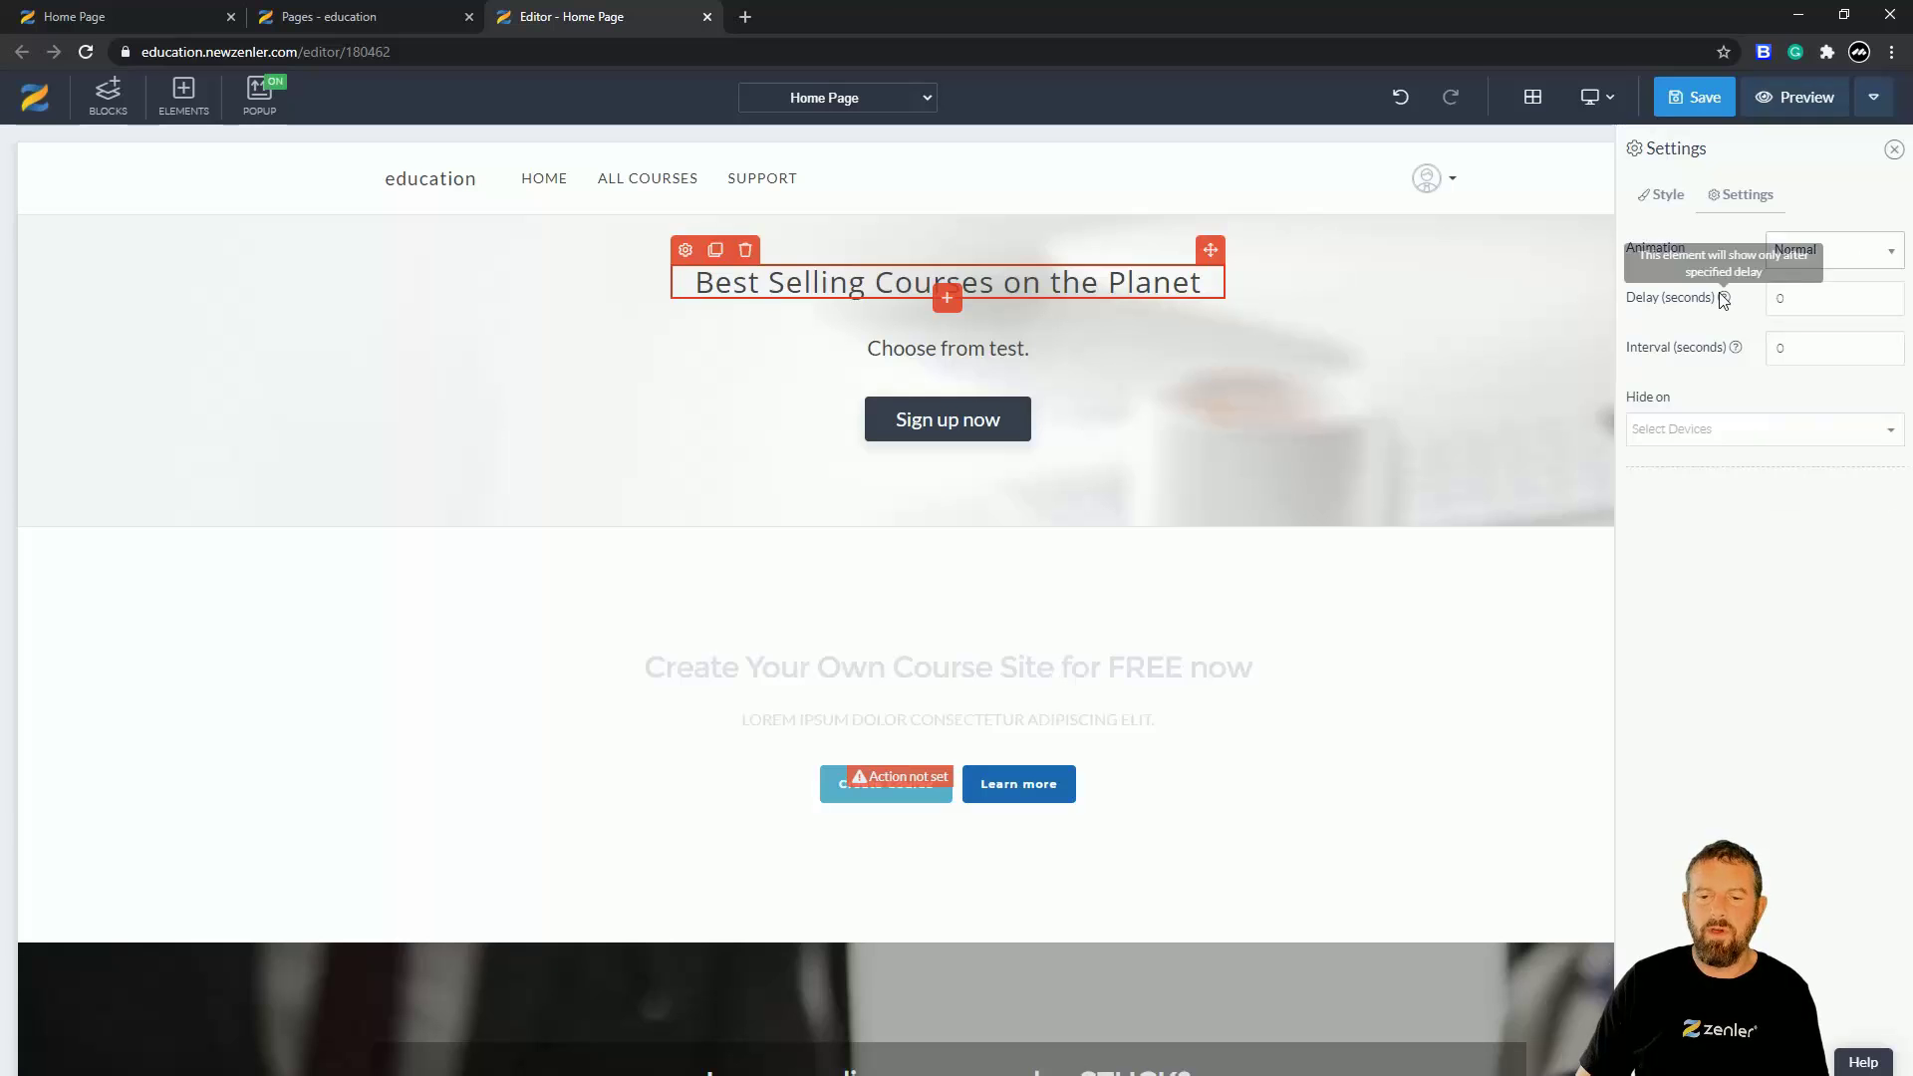
click(1661, 196)
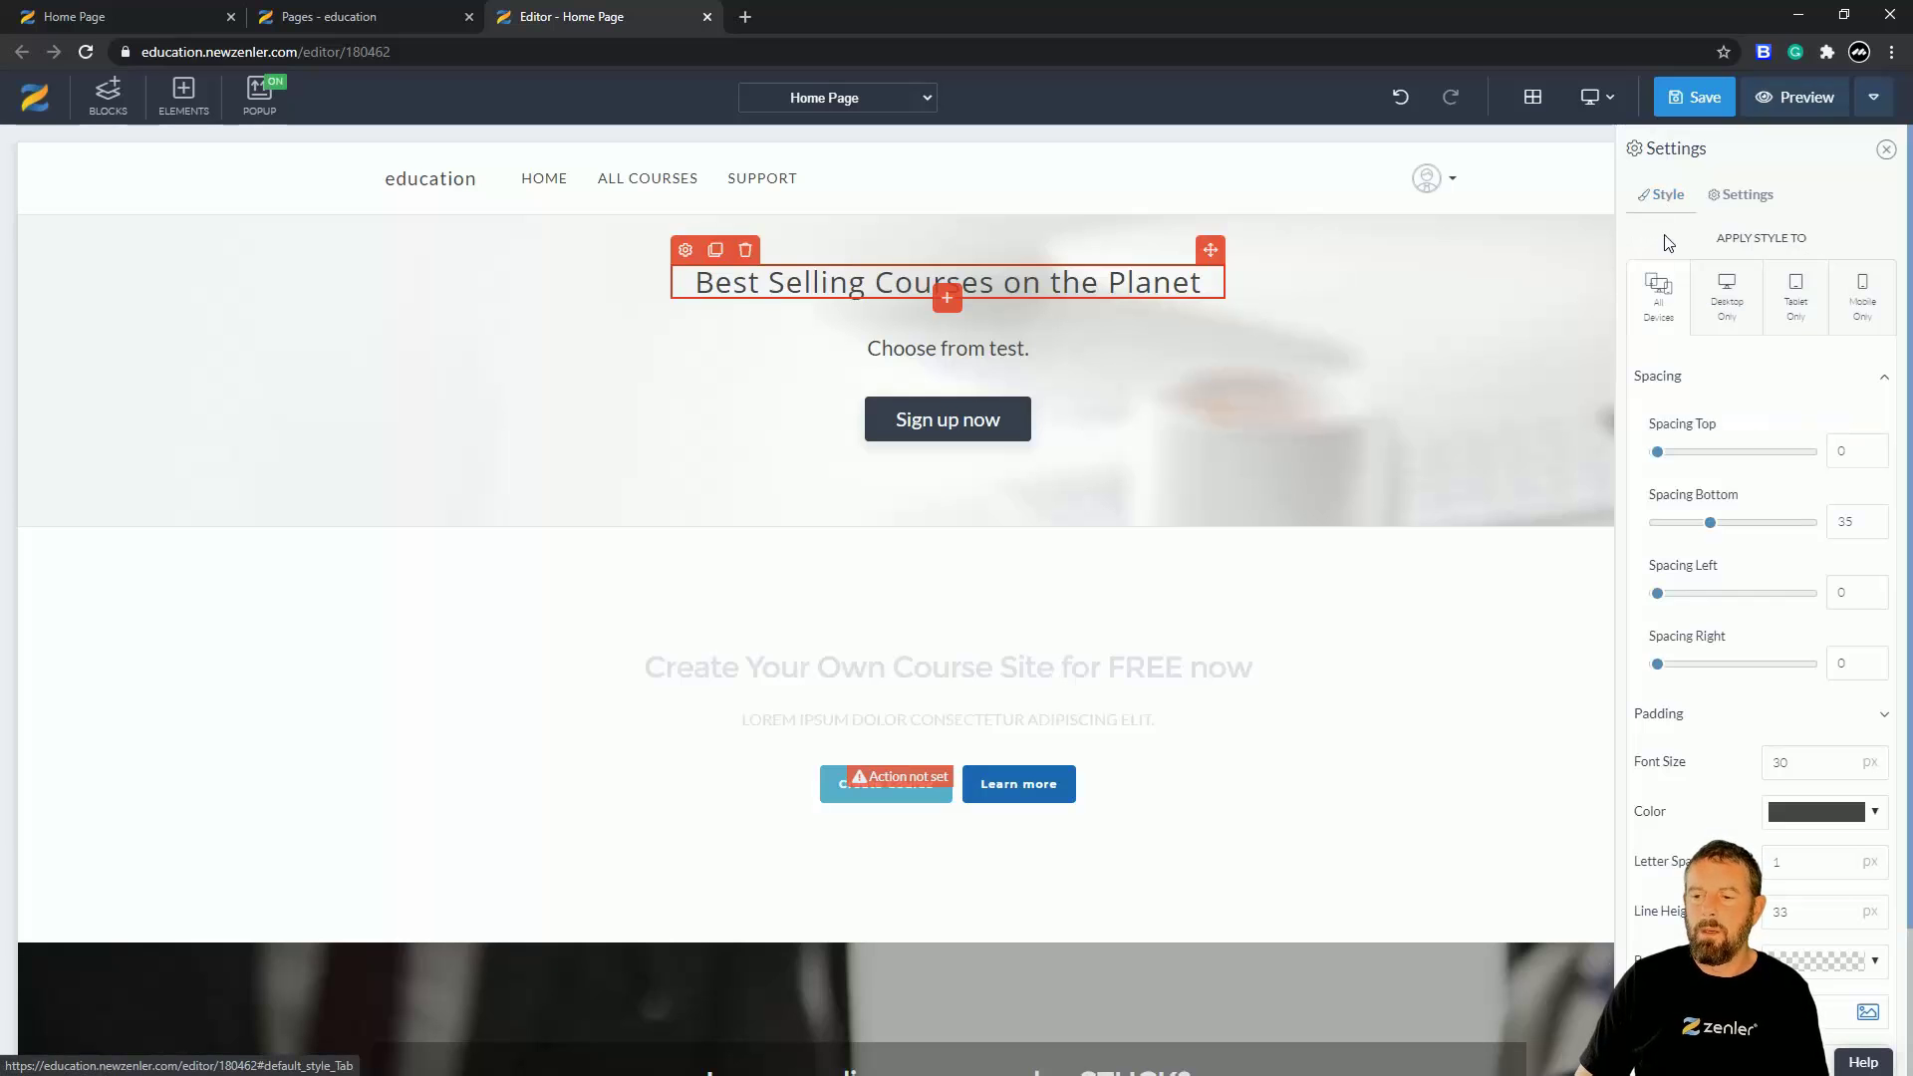
mouse_move(1658, 455)
mouse_down()
mouse_move(1738, 450)
mouse_move(1654, 452)
mouse_up()
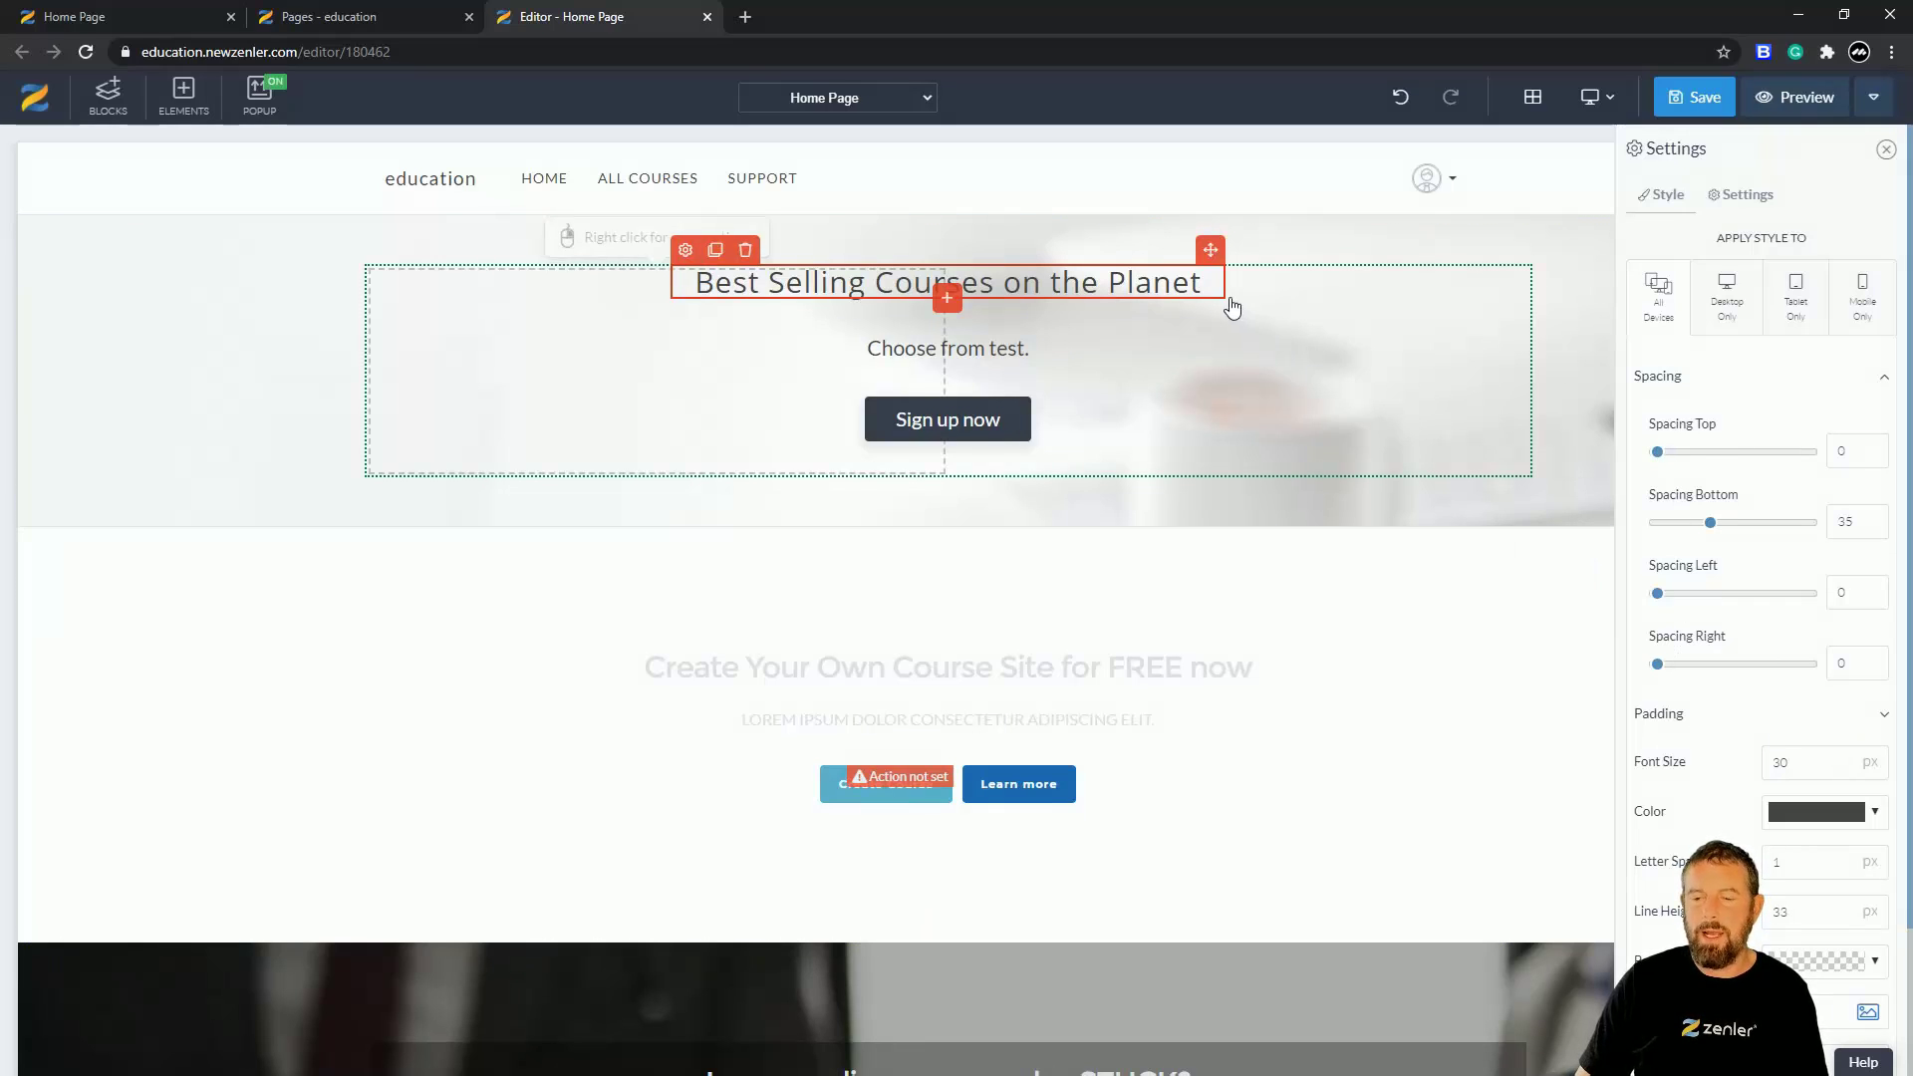
scroll(1791, 645, down, 2)
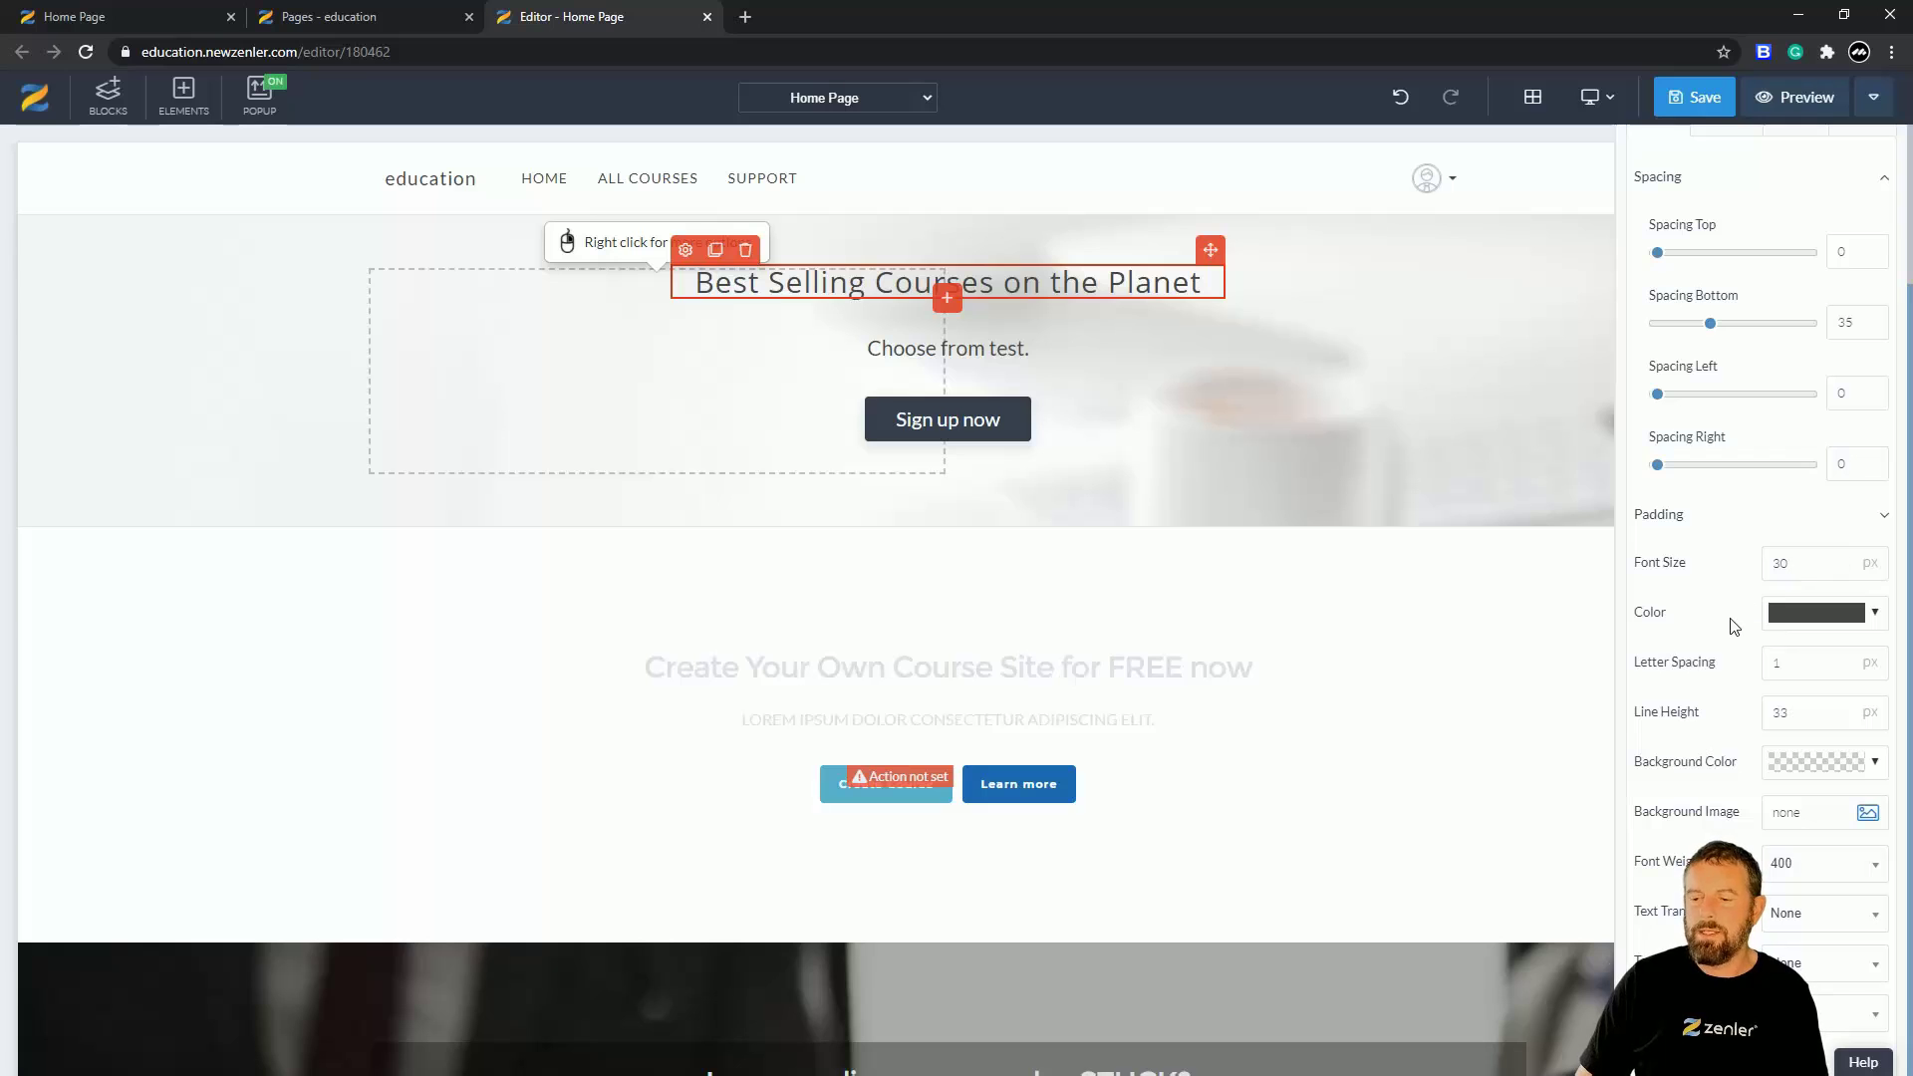
scroll(1731, 628, down, 1)
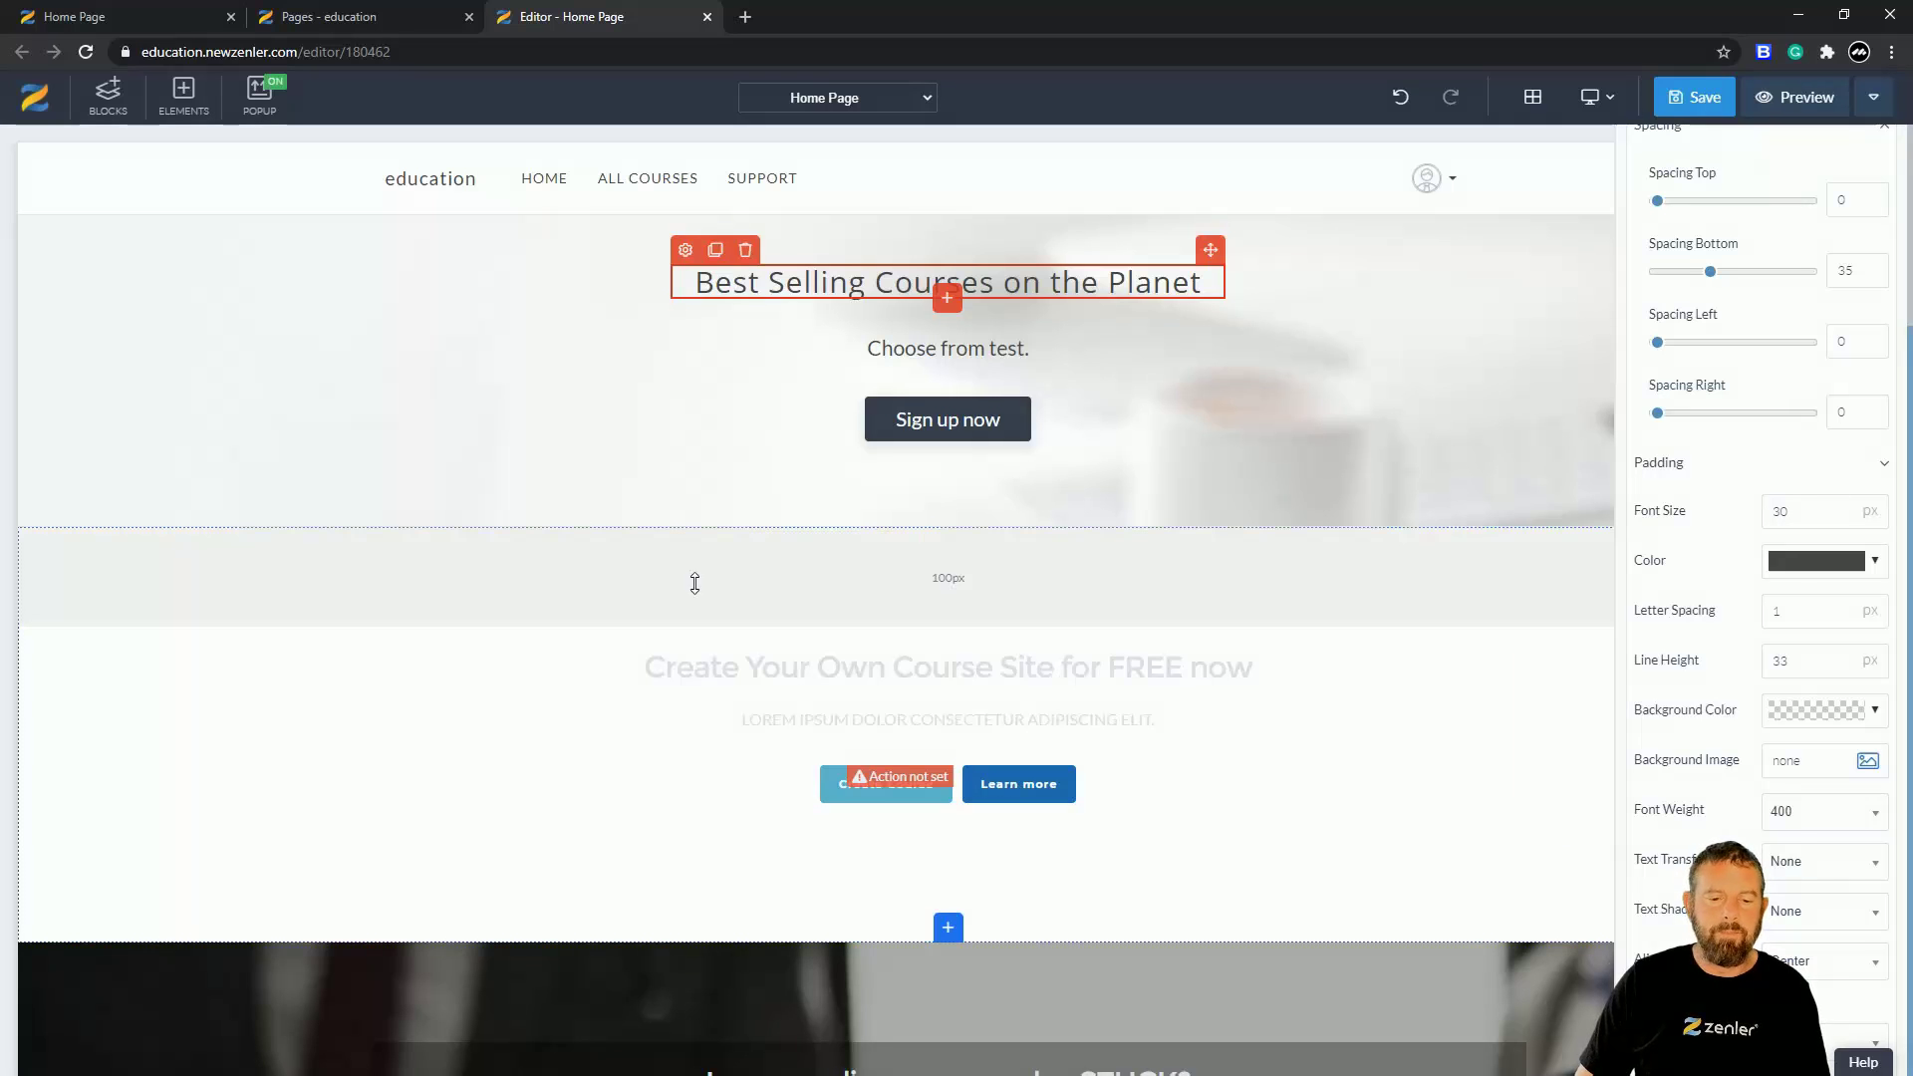
- Insert an Empty block under the Best Selling Courses hero, above the free course-site call to action
click(361, 640)
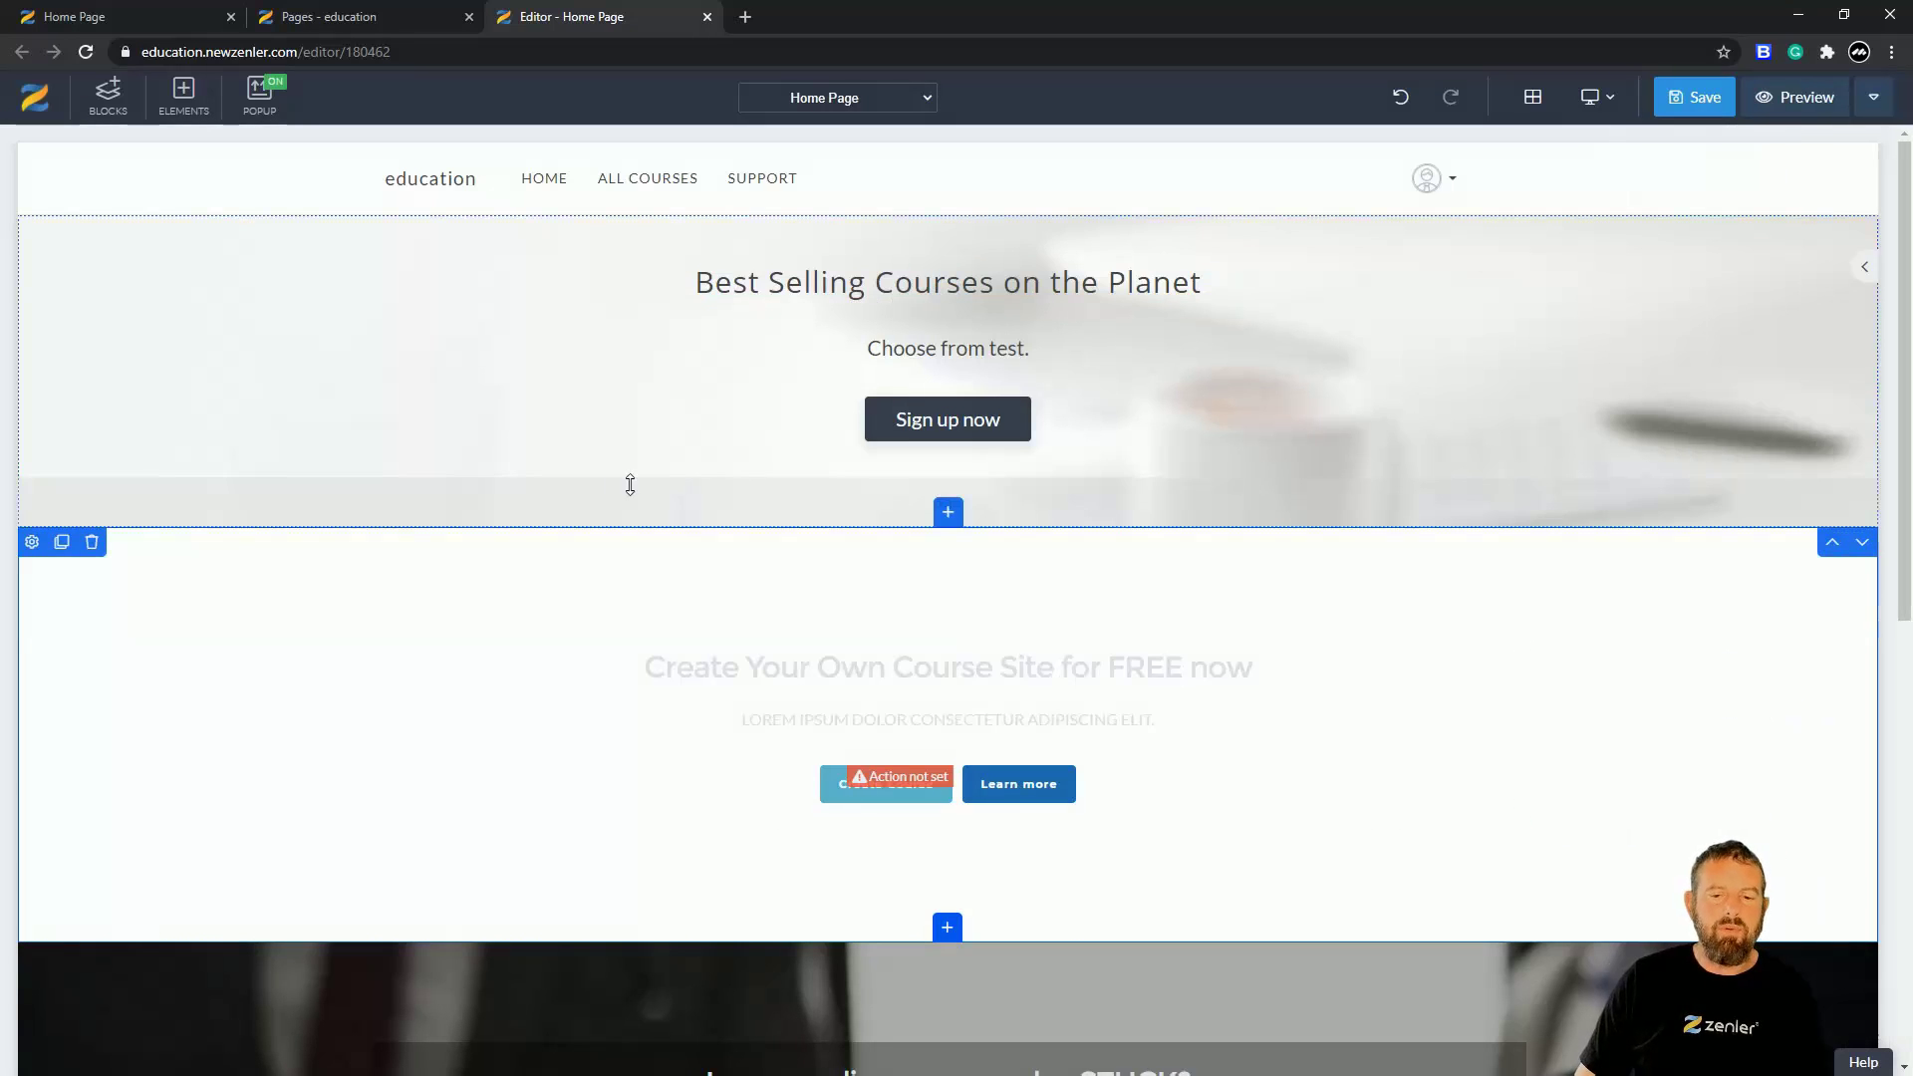
click(108, 94)
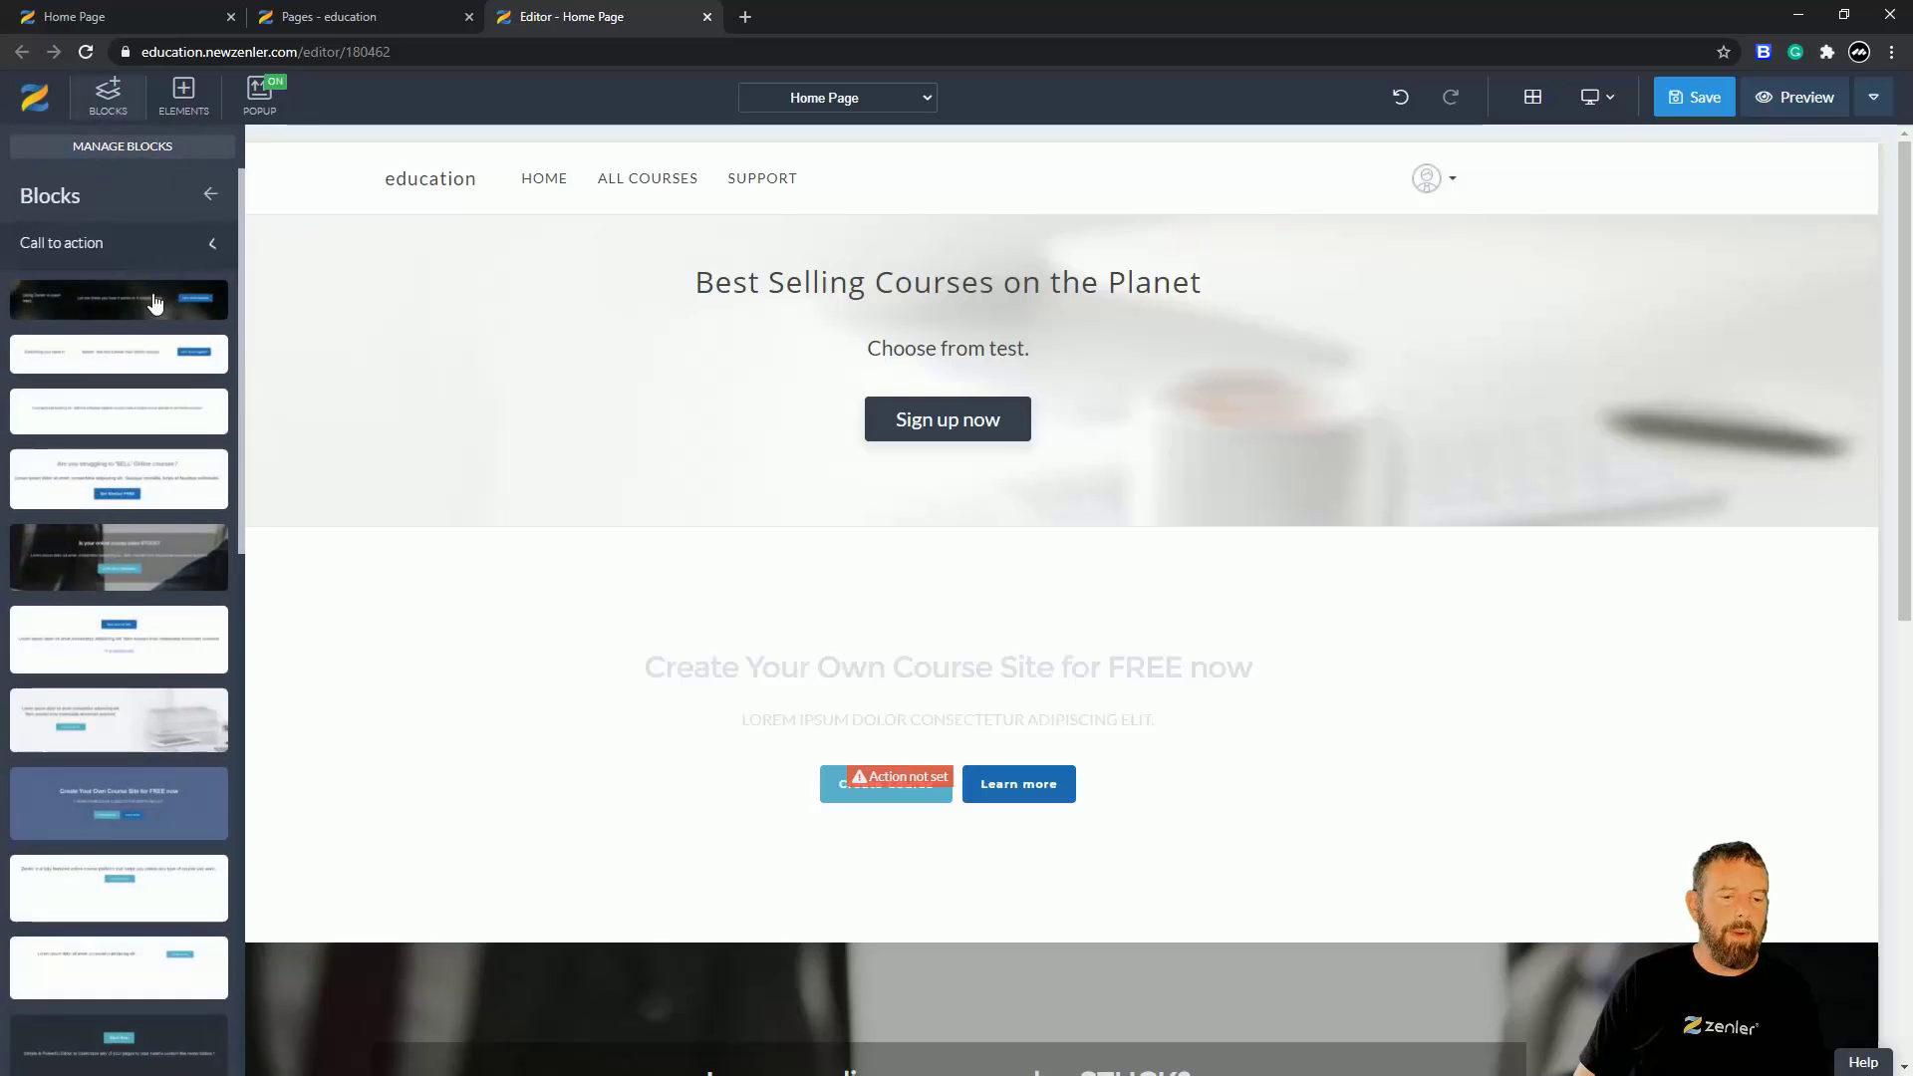
click(218, 252)
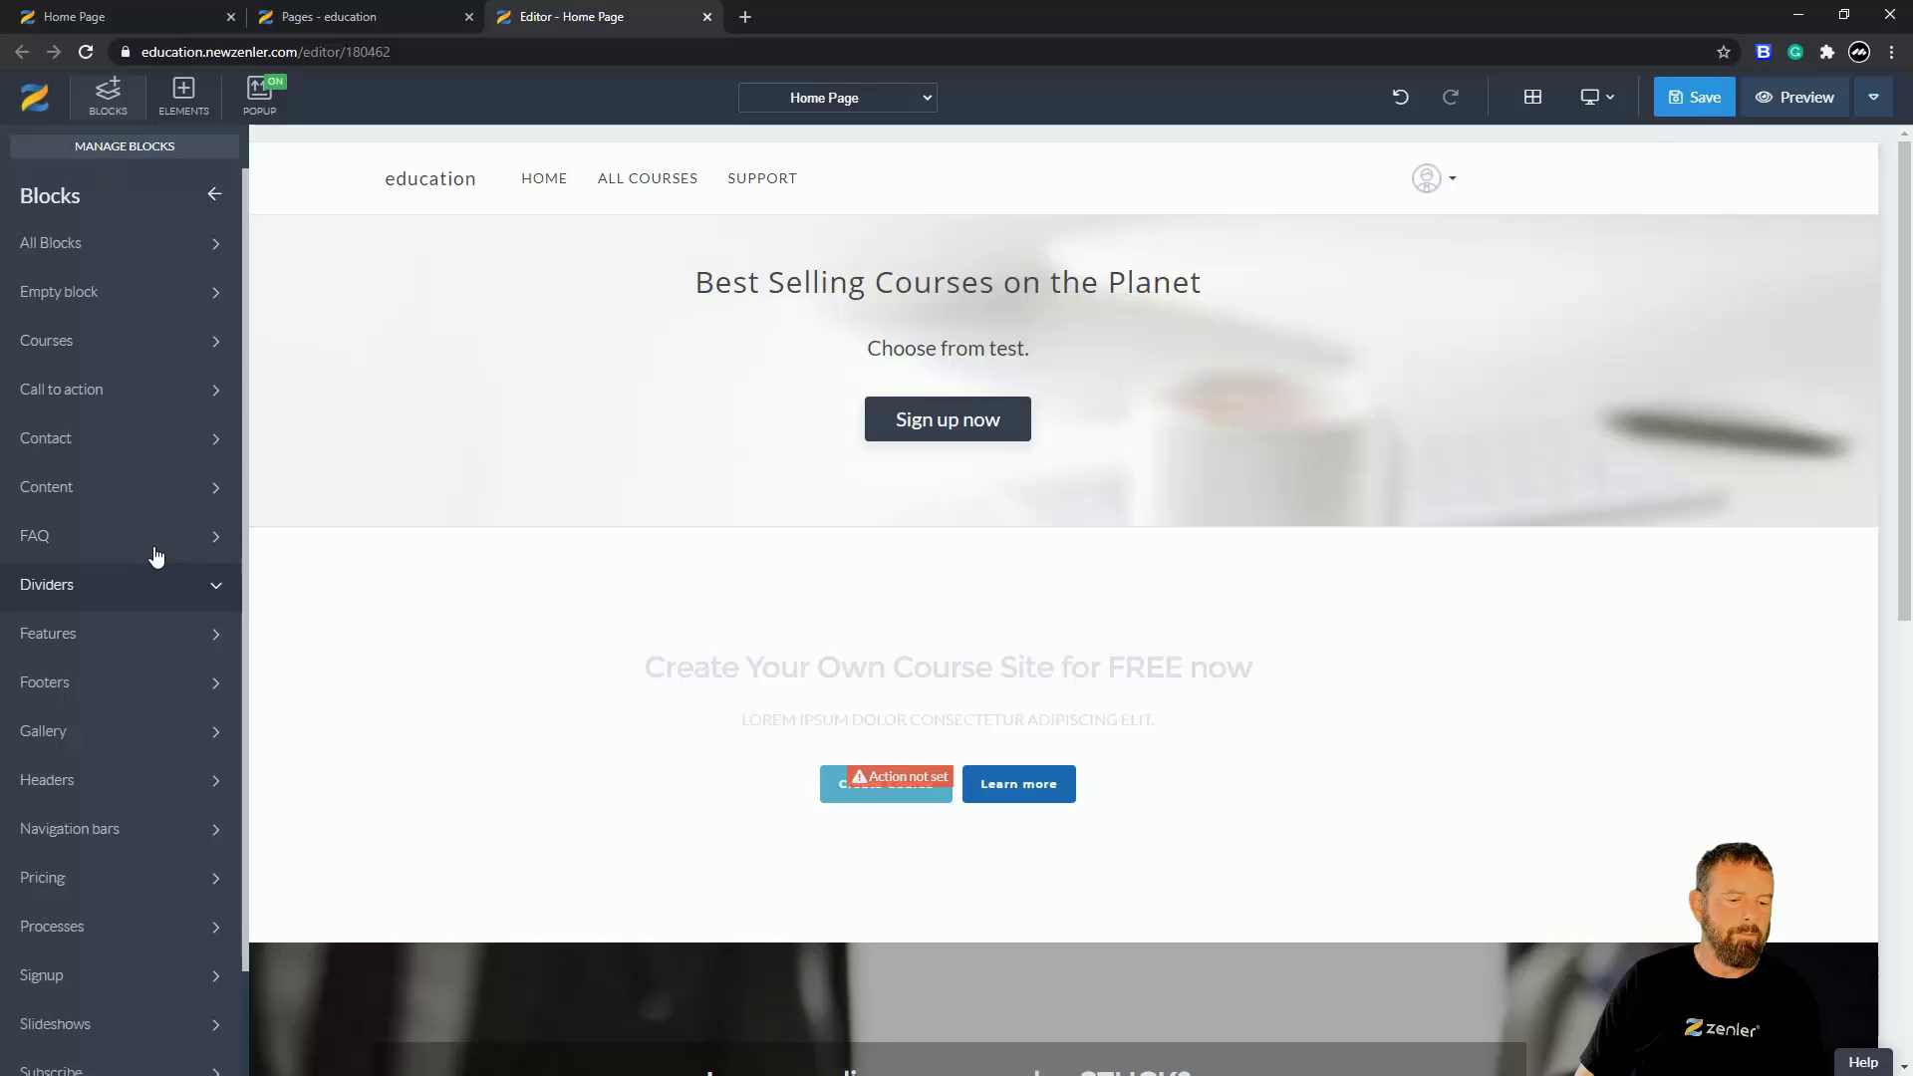
click(165, 538)
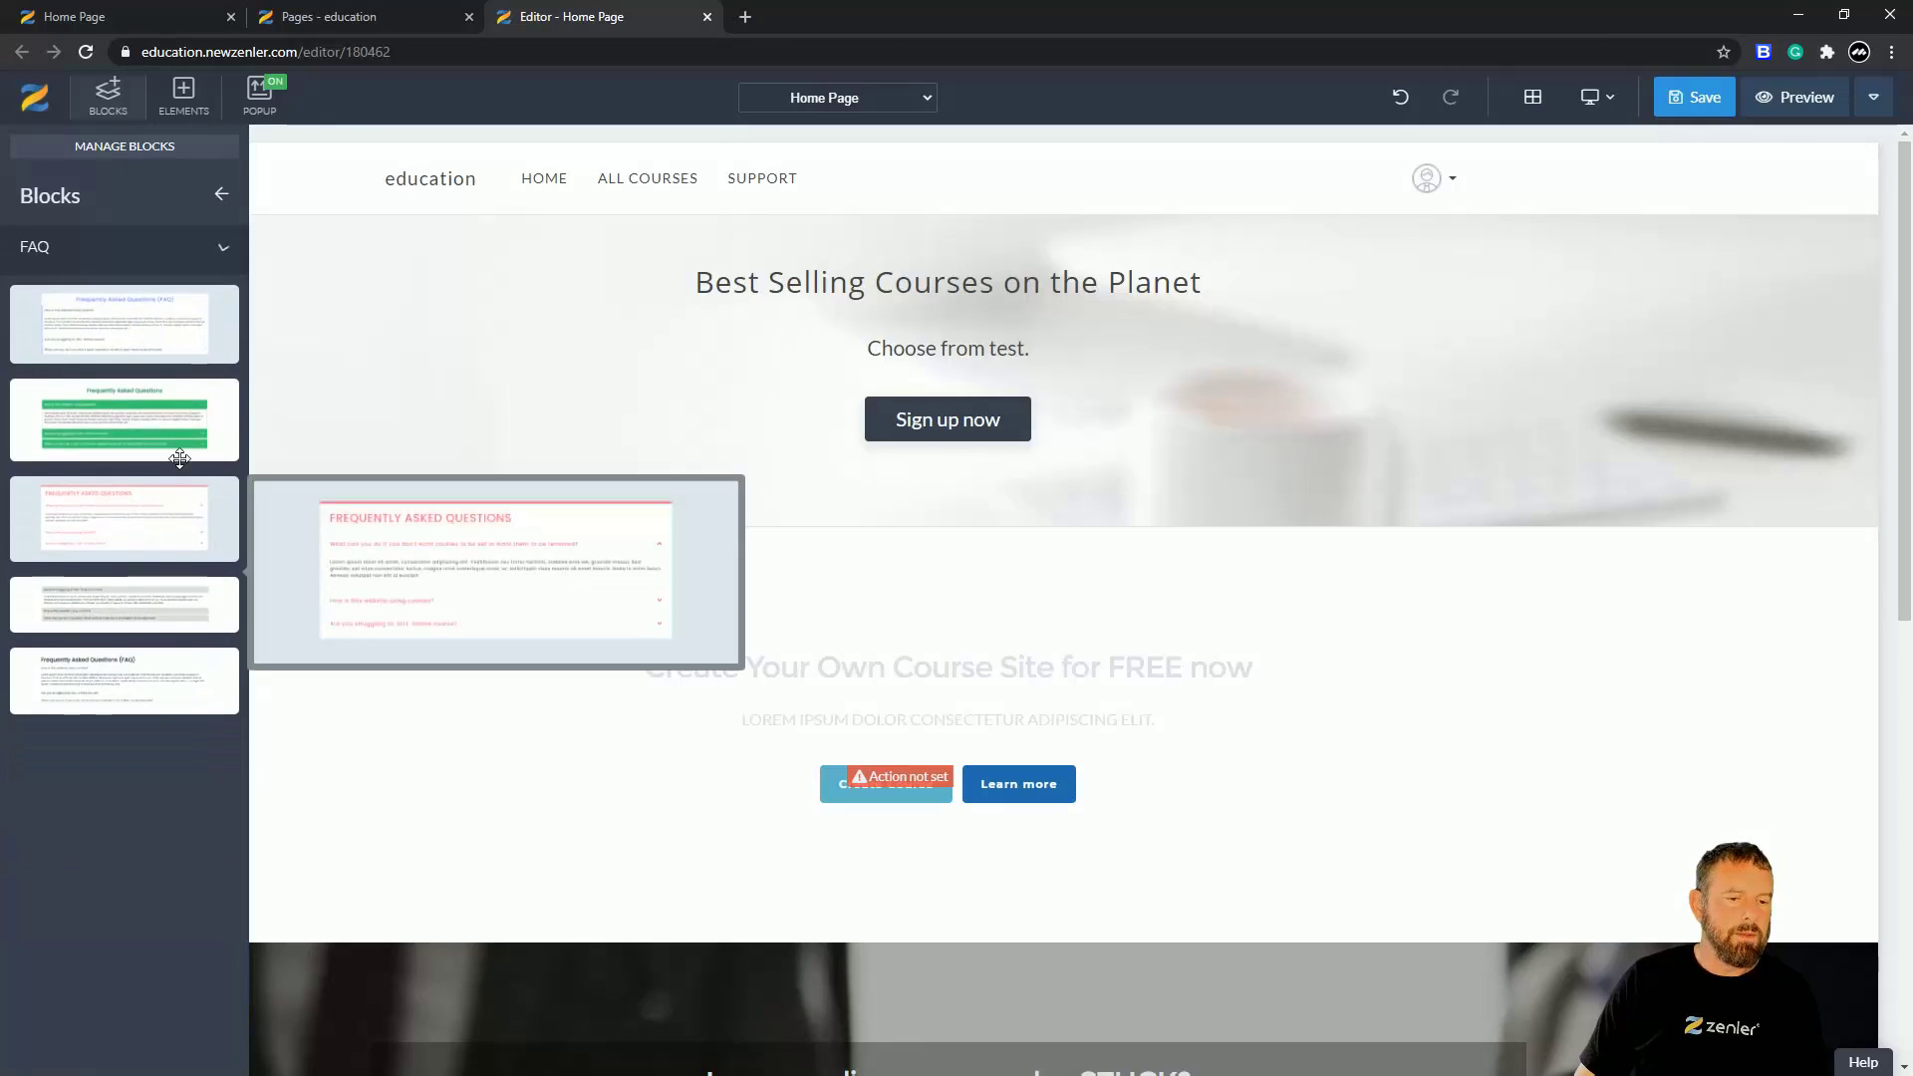
click(220, 198)
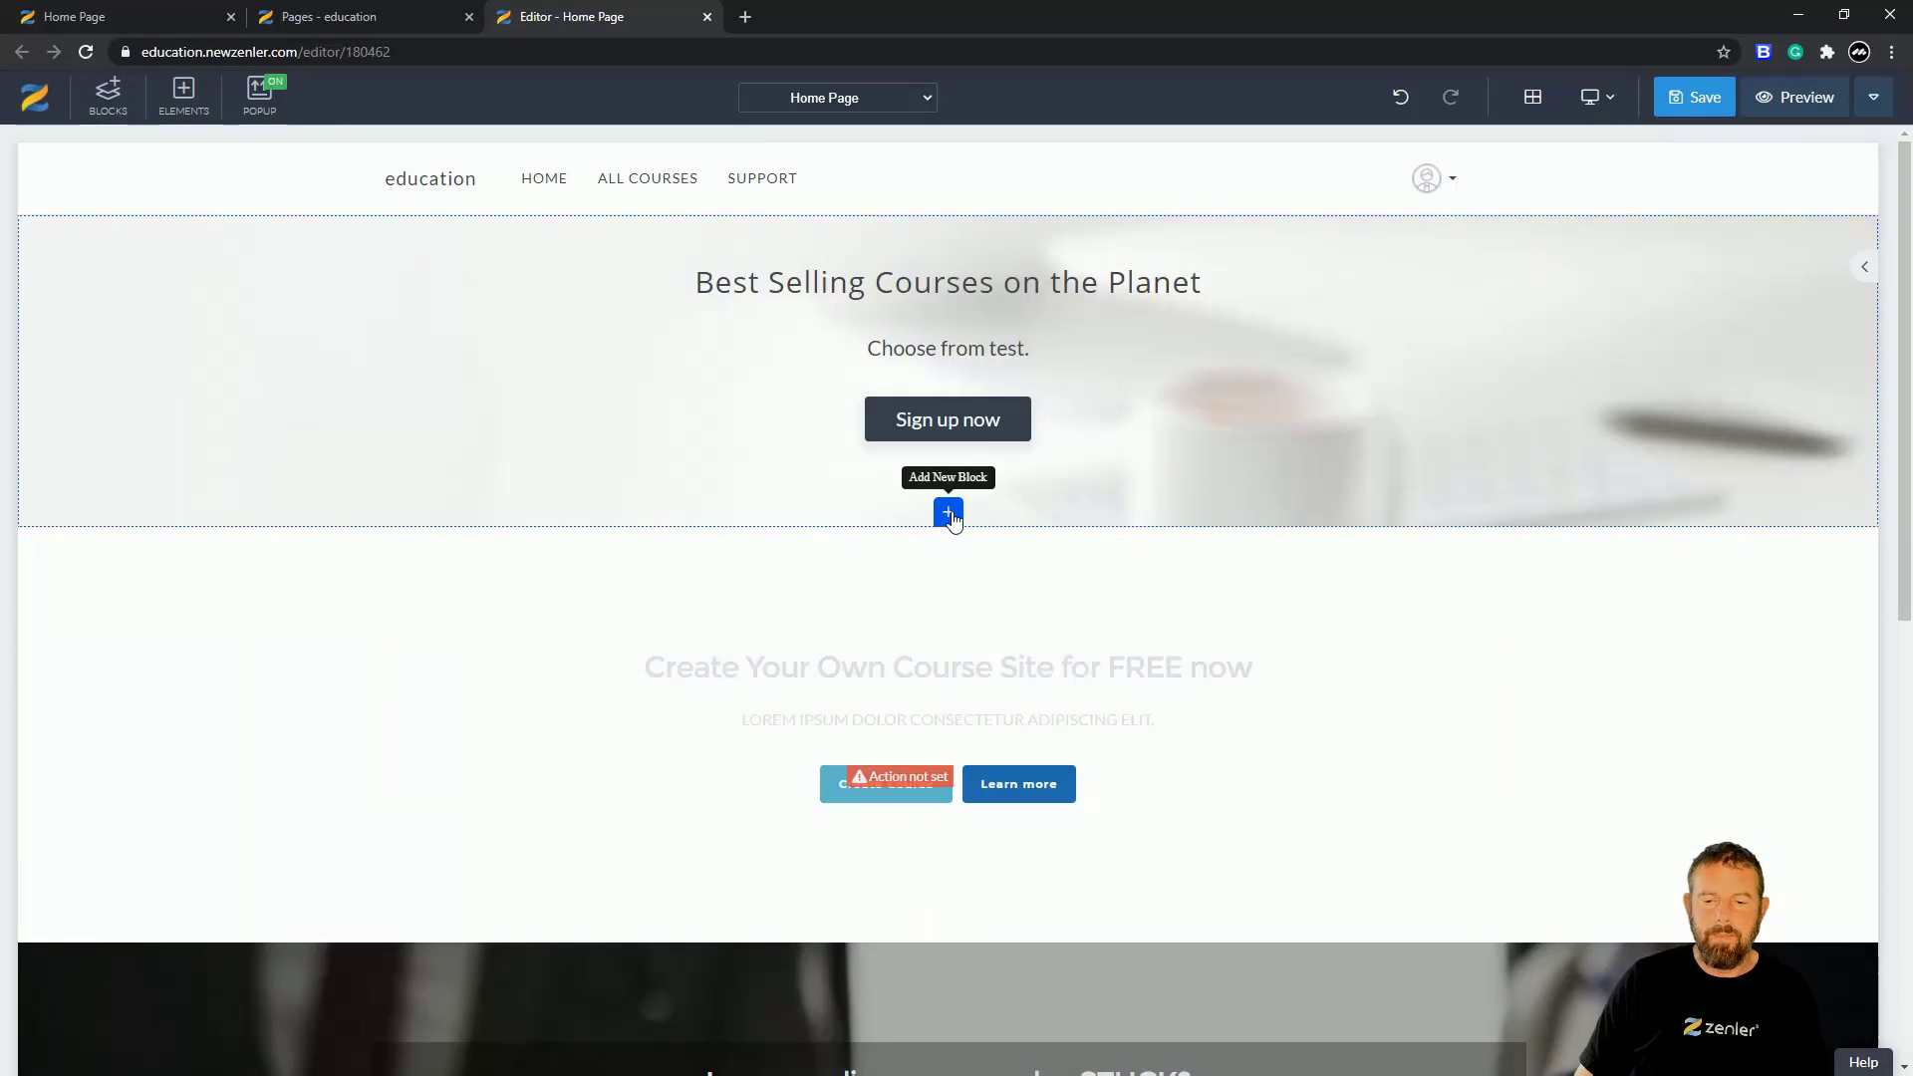
click(948, 514)
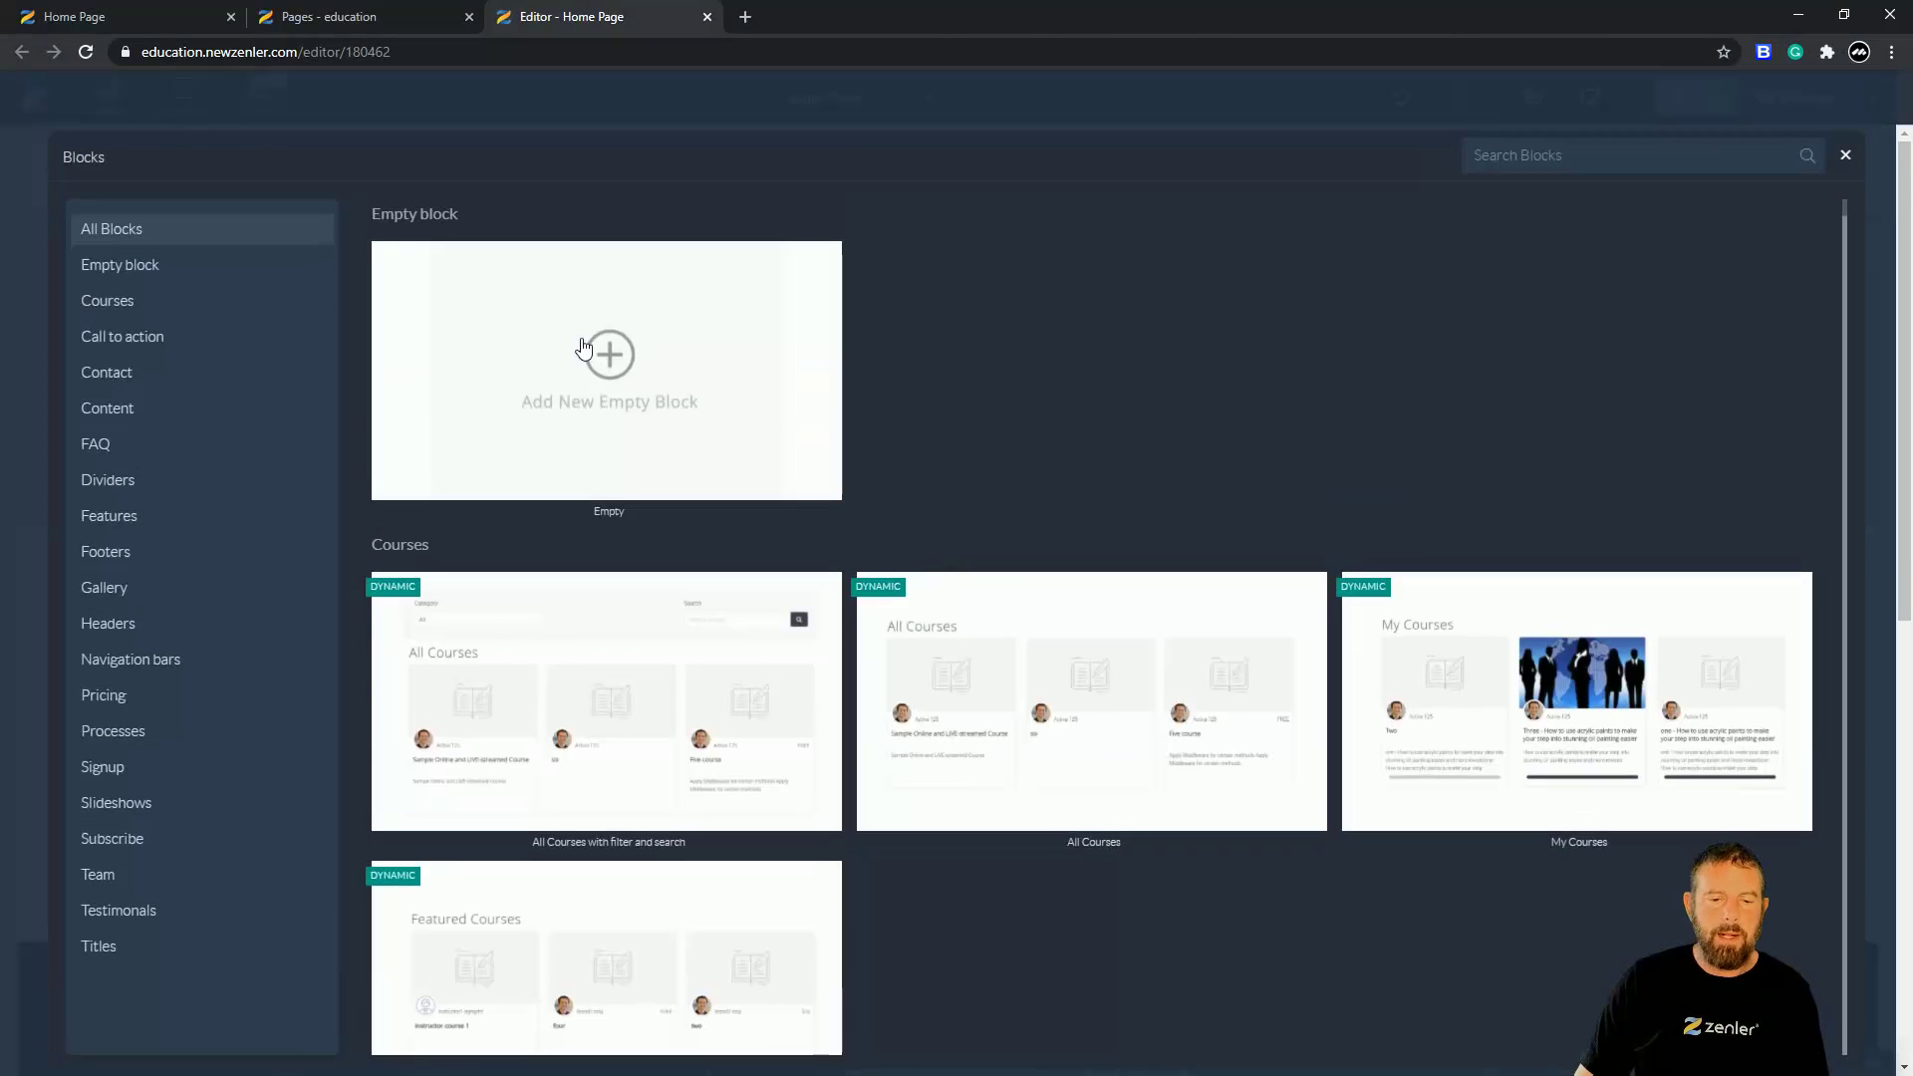
click(610, 376)
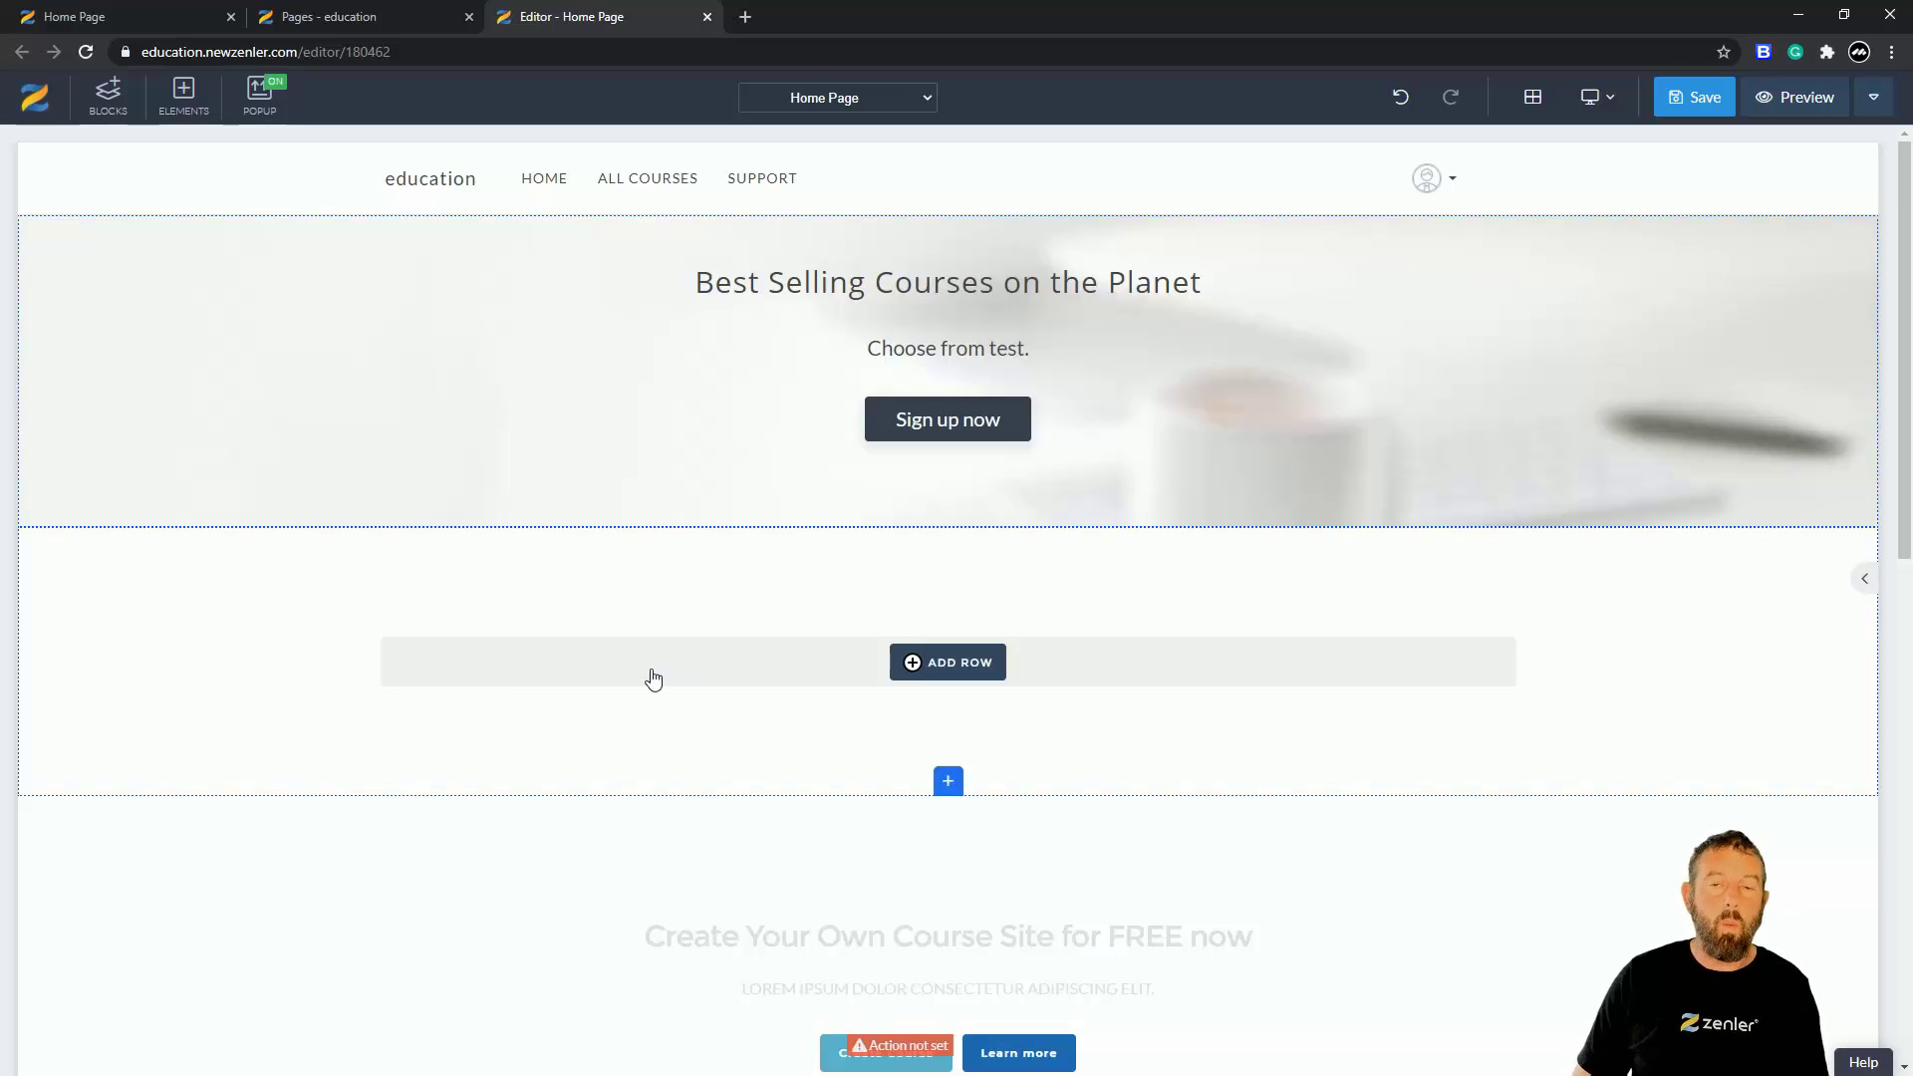
- Add a 33/33/33 three-column row and put a Heading 1 in its first column
click(952, 675)
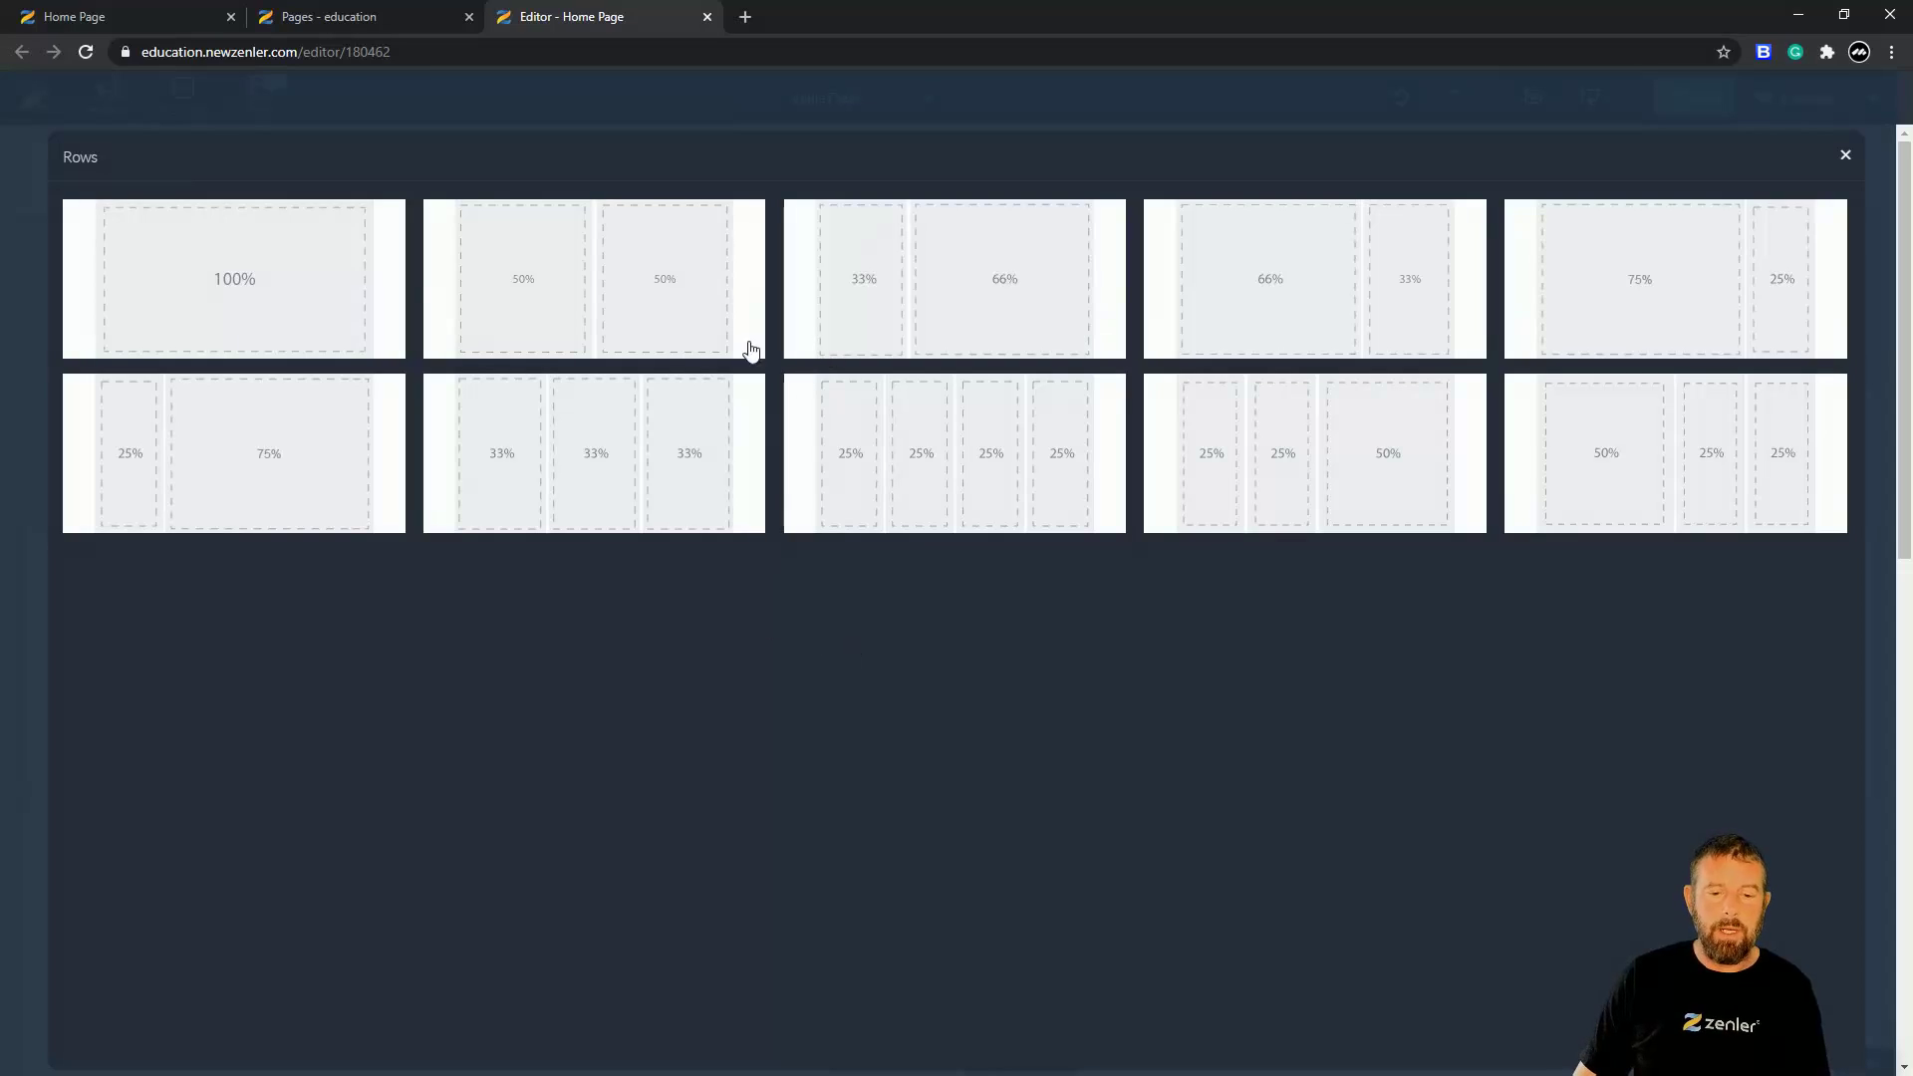
click(594, 453)
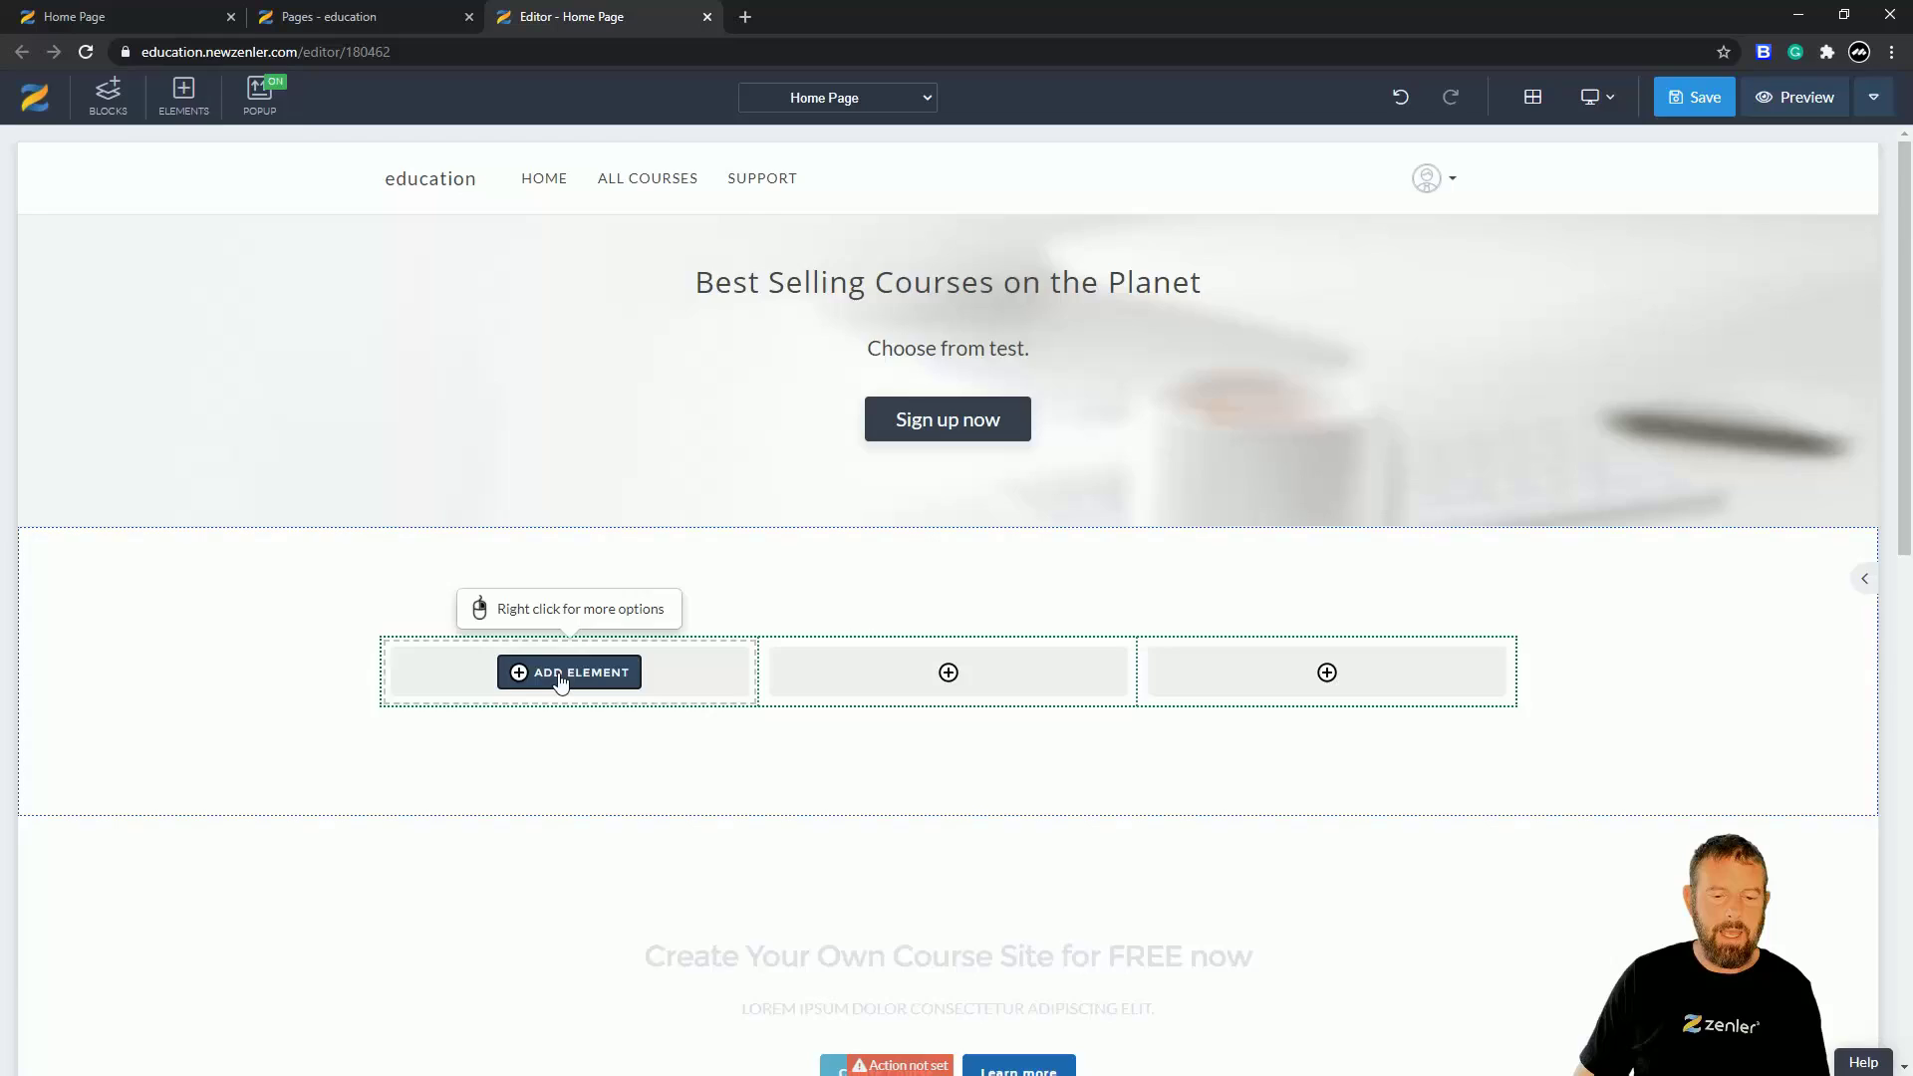
click(561, 674)
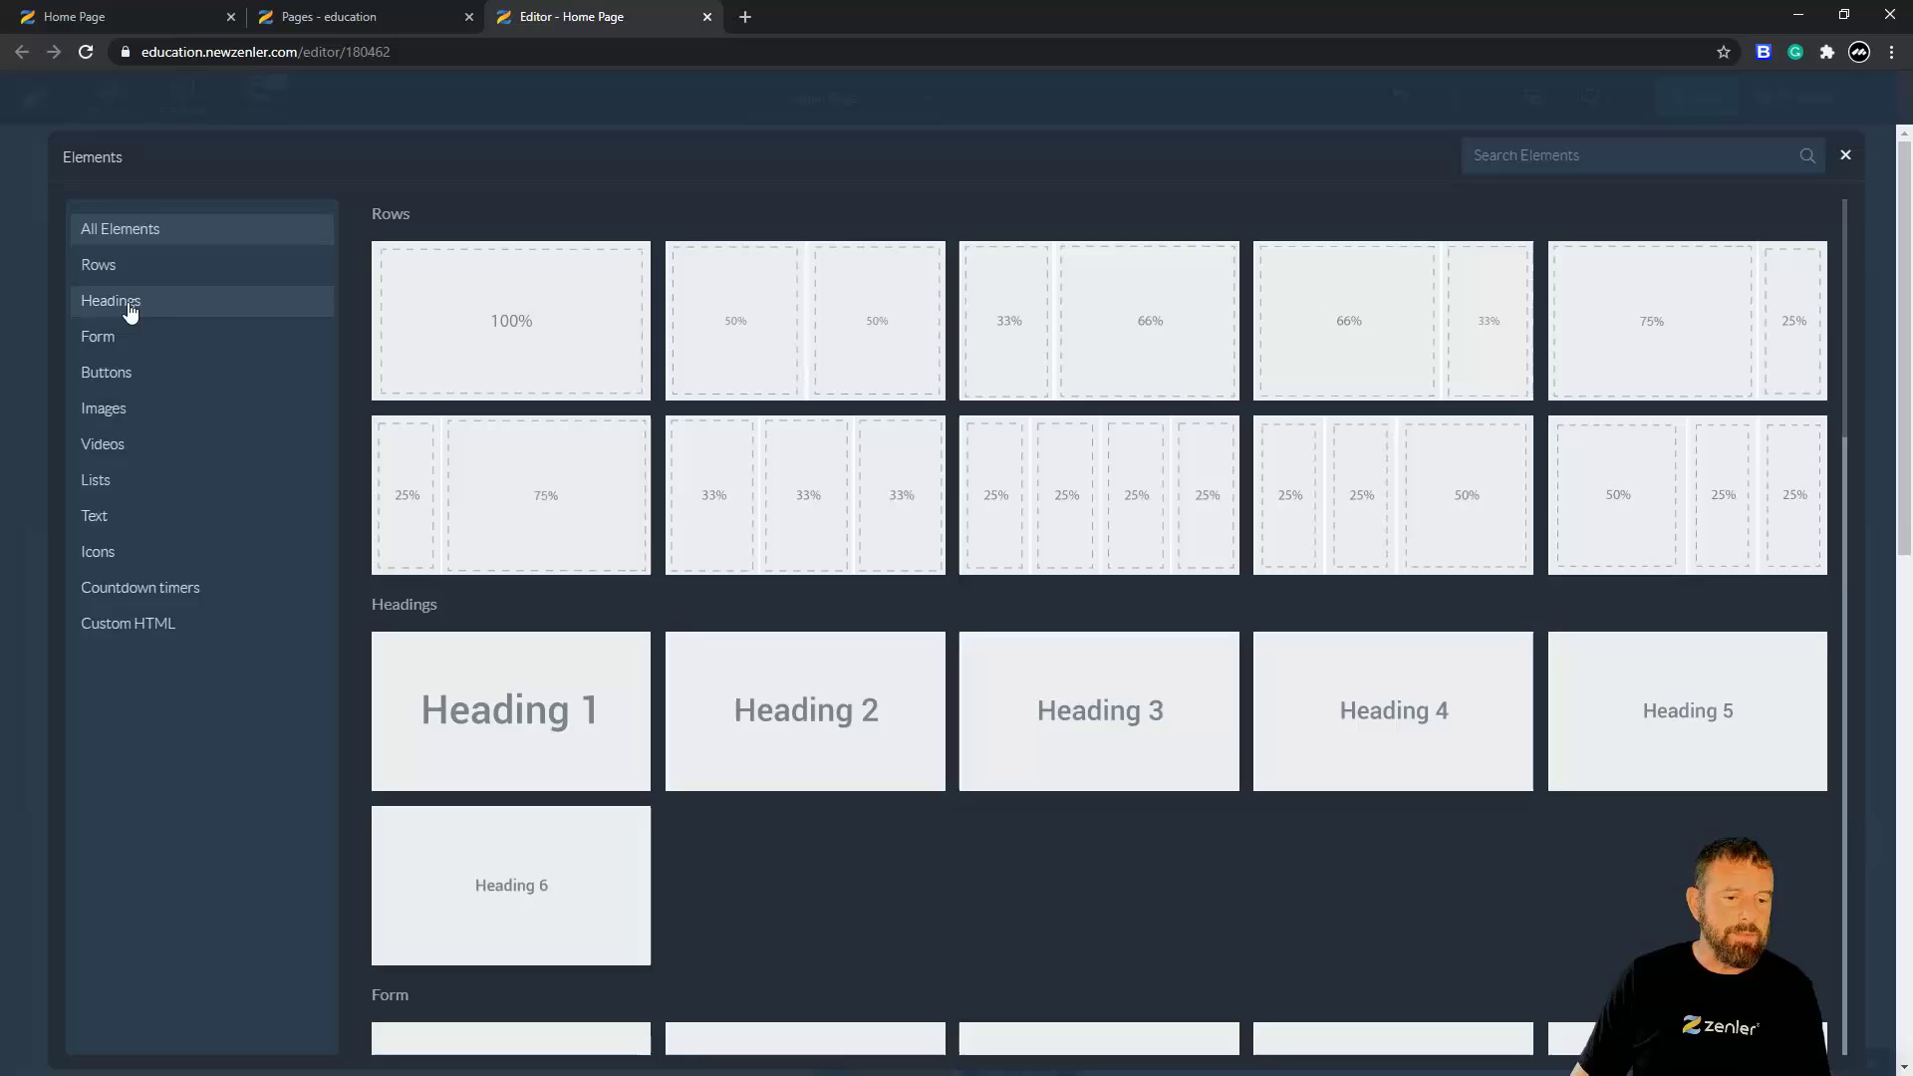
click(237, 312)
click(539, 284)
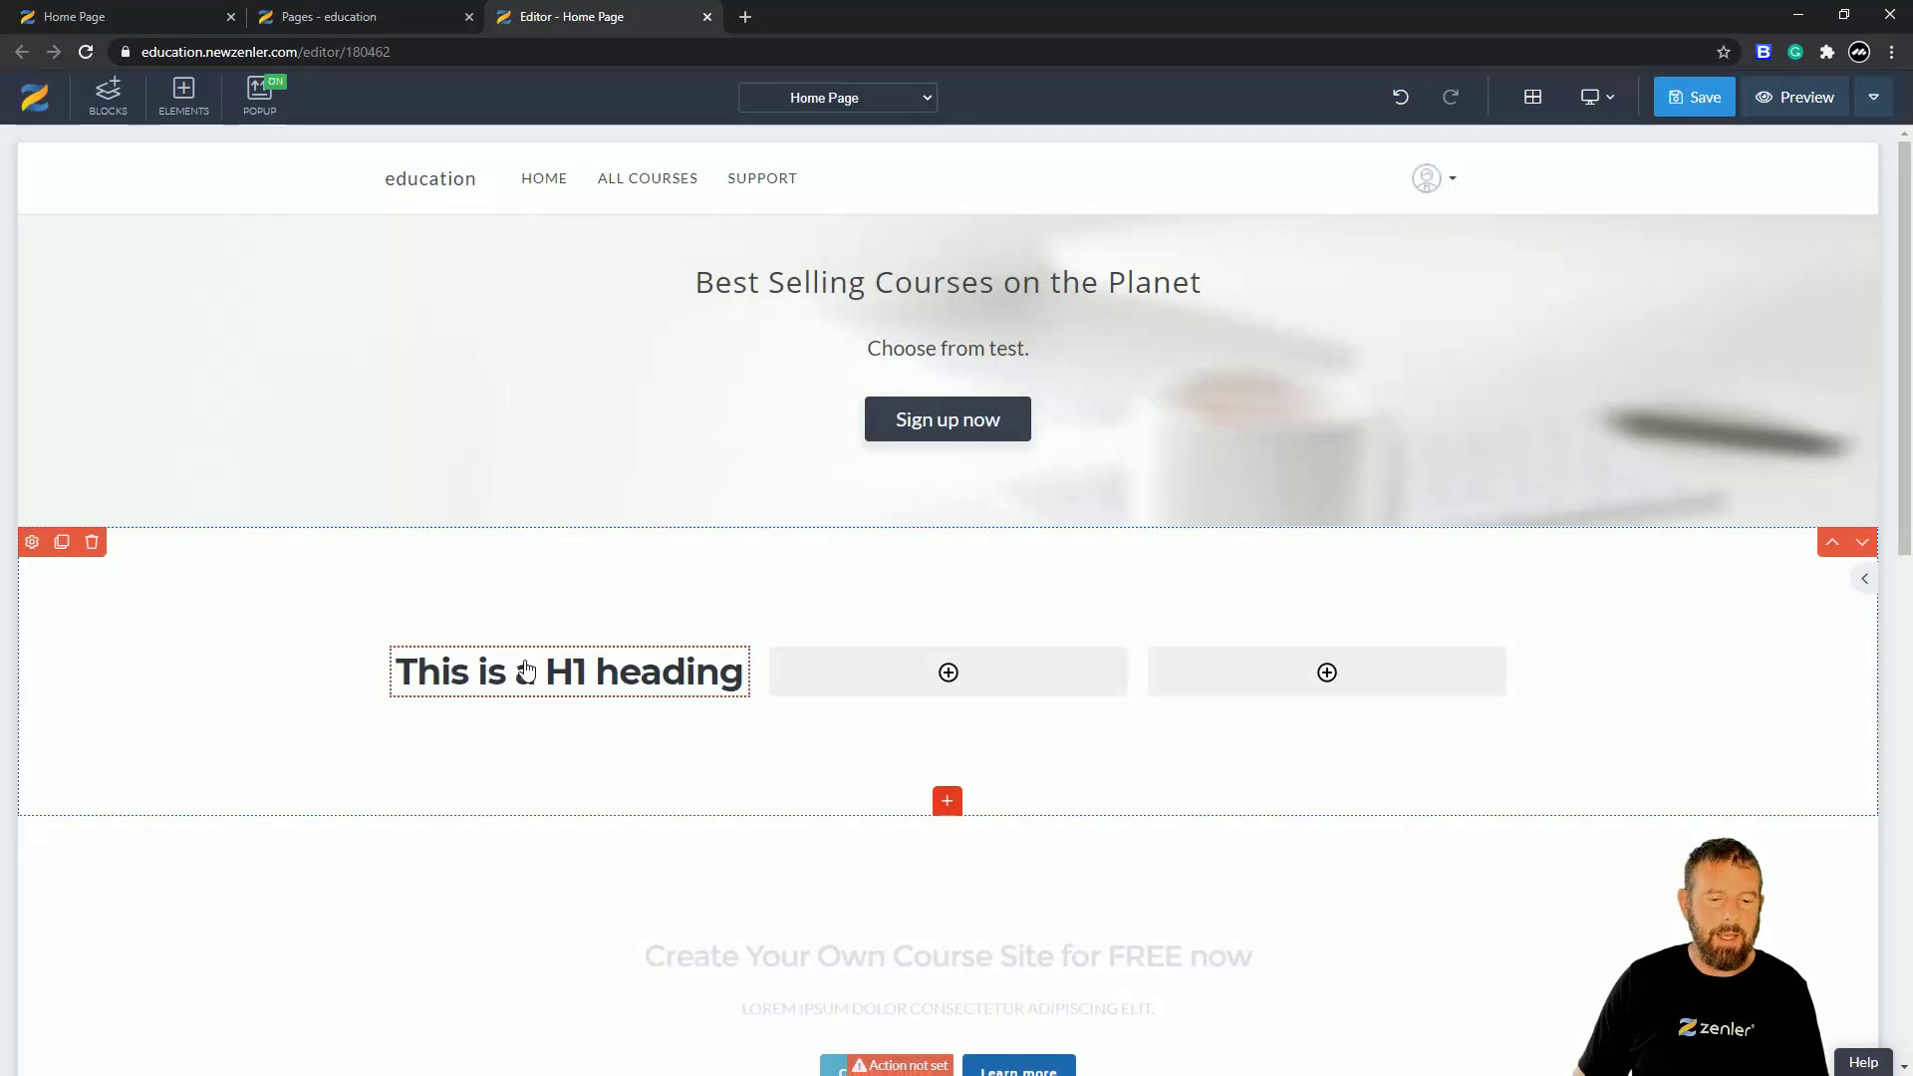
- Duplicate the 'This is a H1 heading' heading into the middle and right columns
click(524, 671)
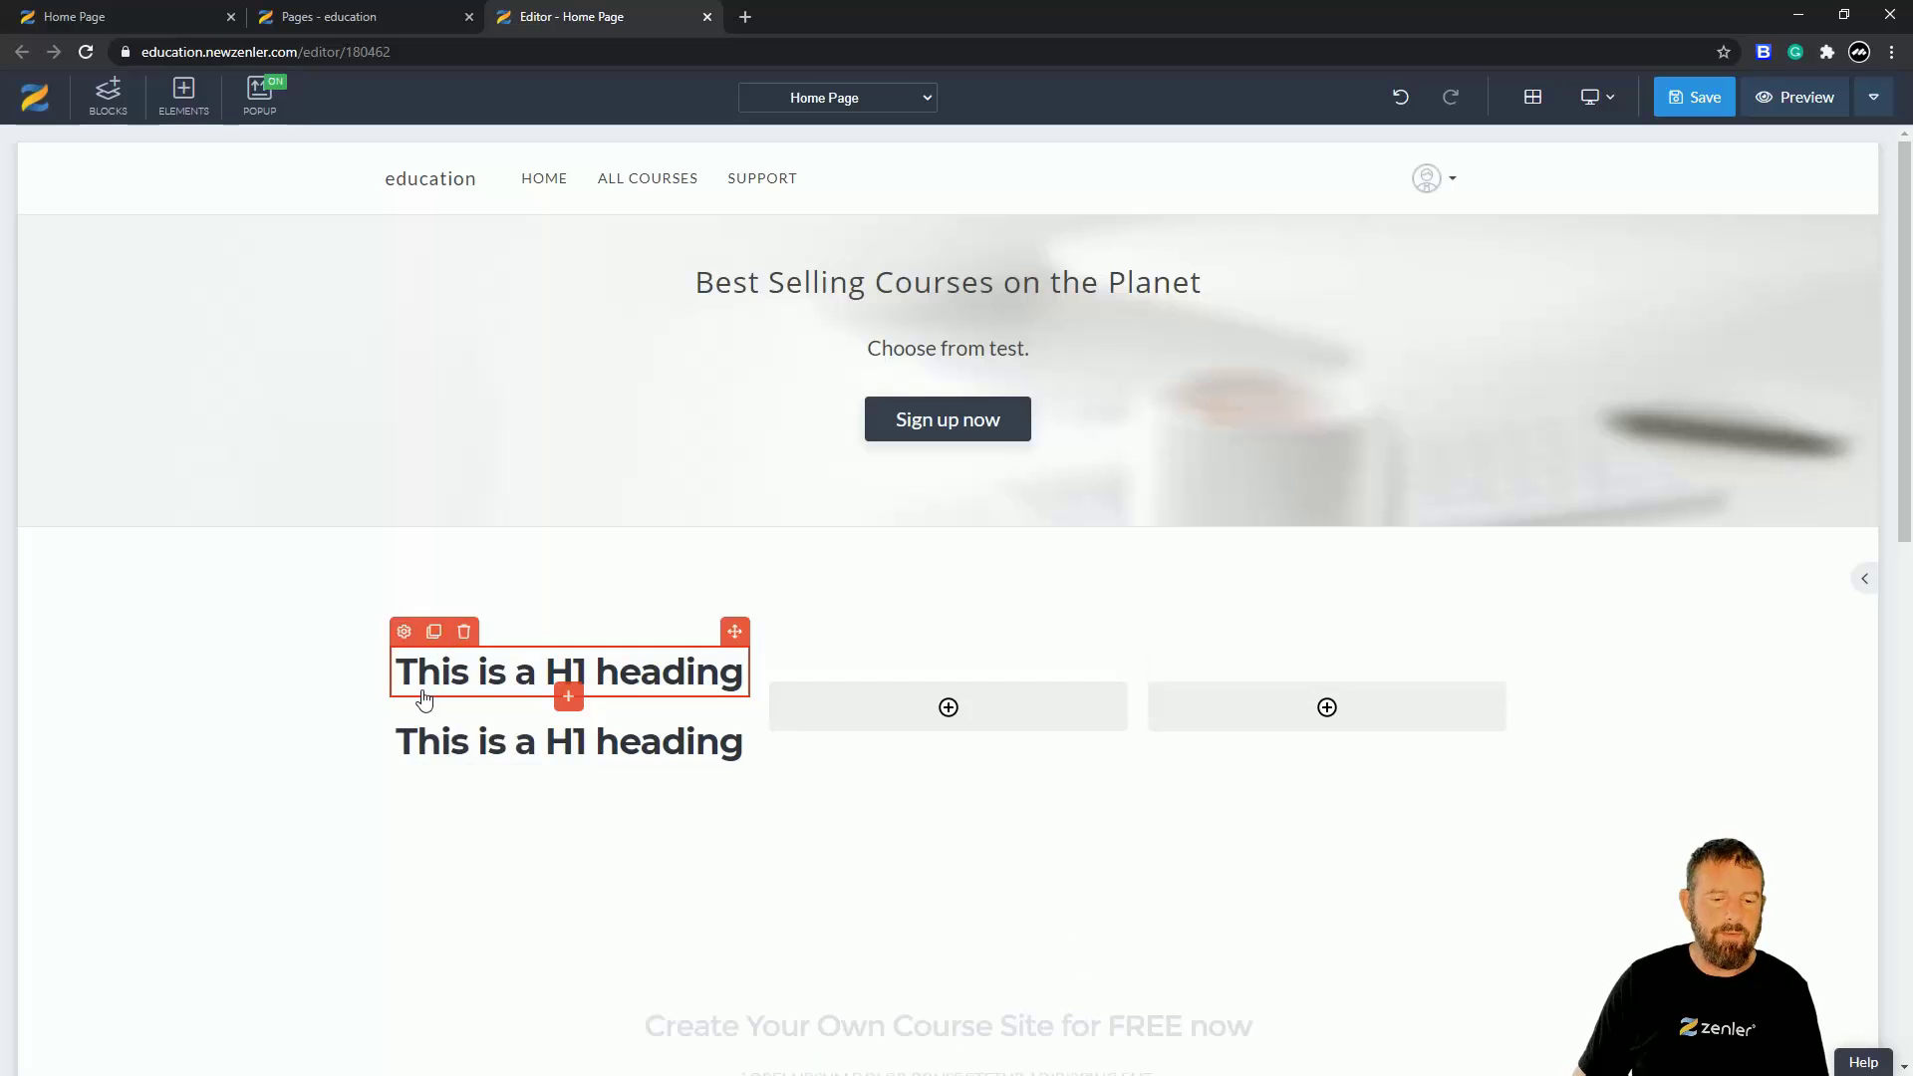
click(596, 737)
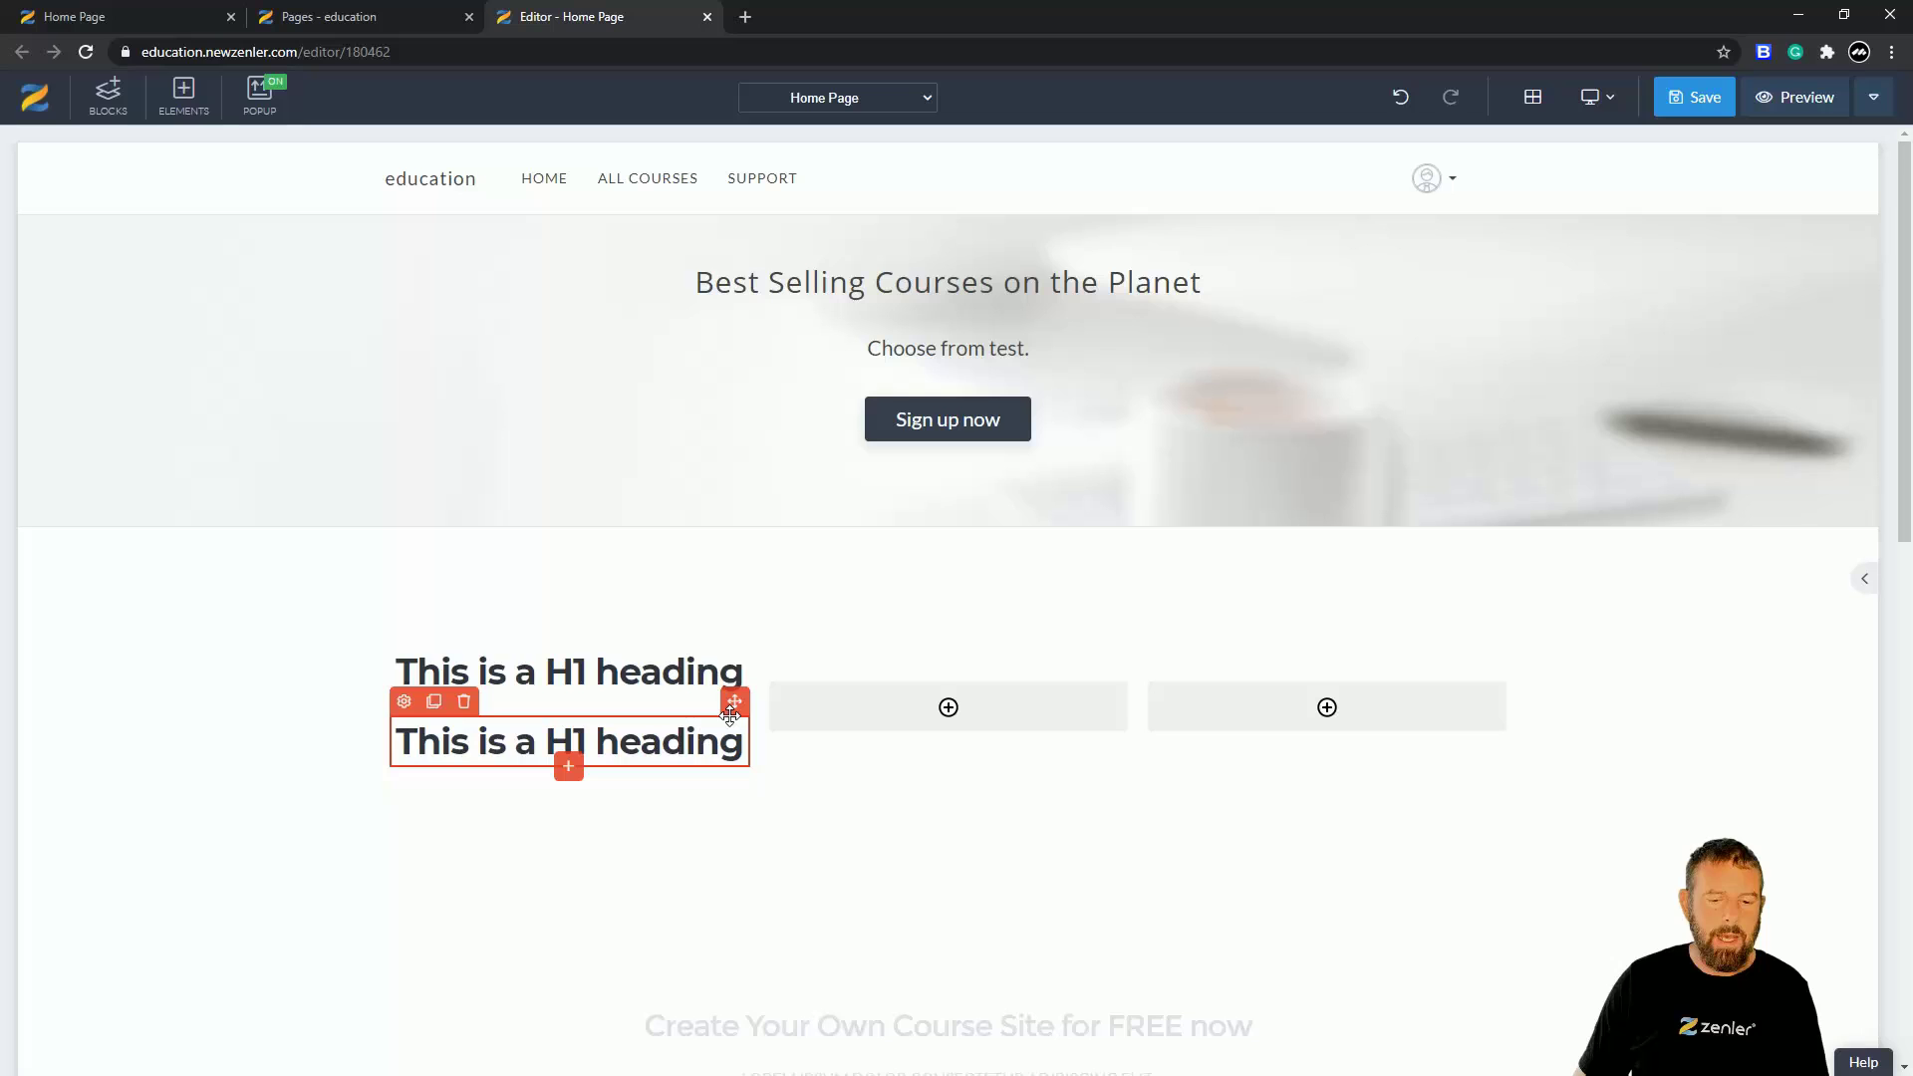
mouse_move(734, 701)
mouse_down()
mouse_move(867, 726)
mouse_move(893, 699)
mouse_up()
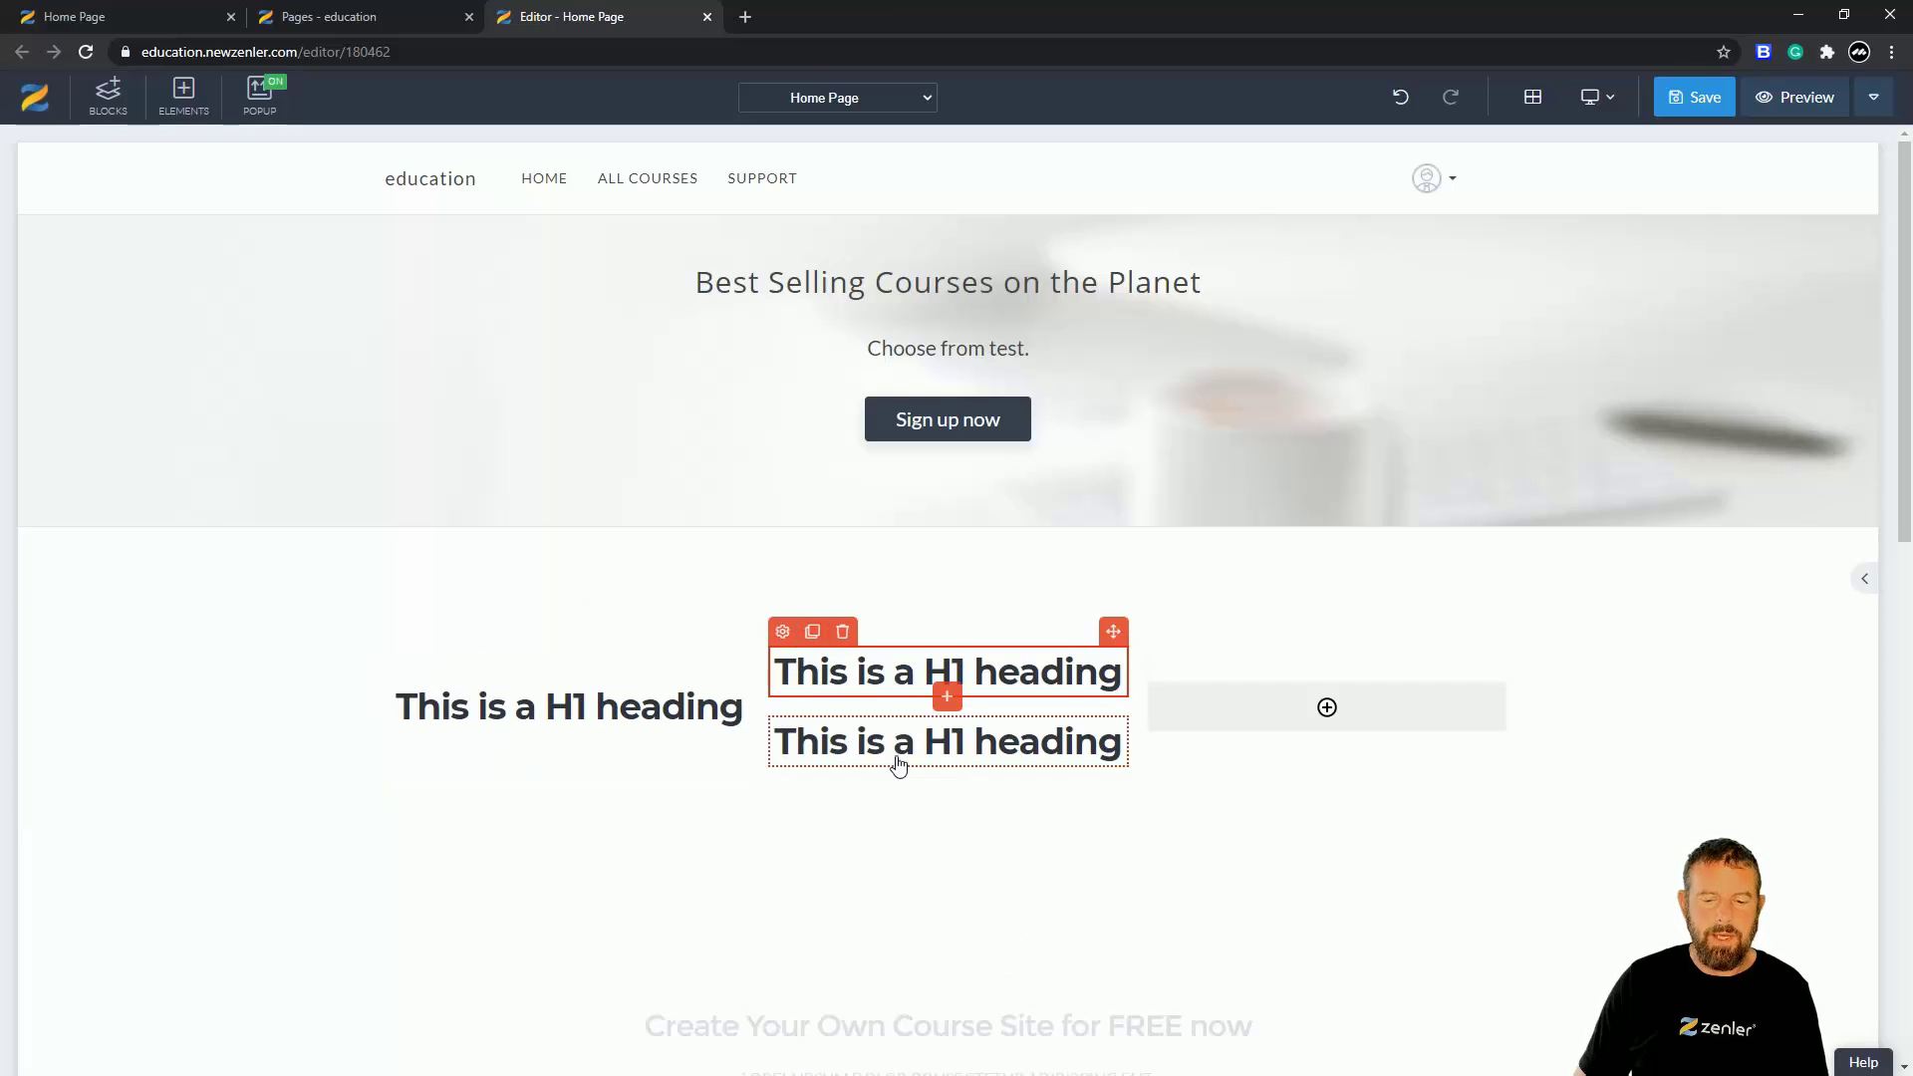
click(932, 737)
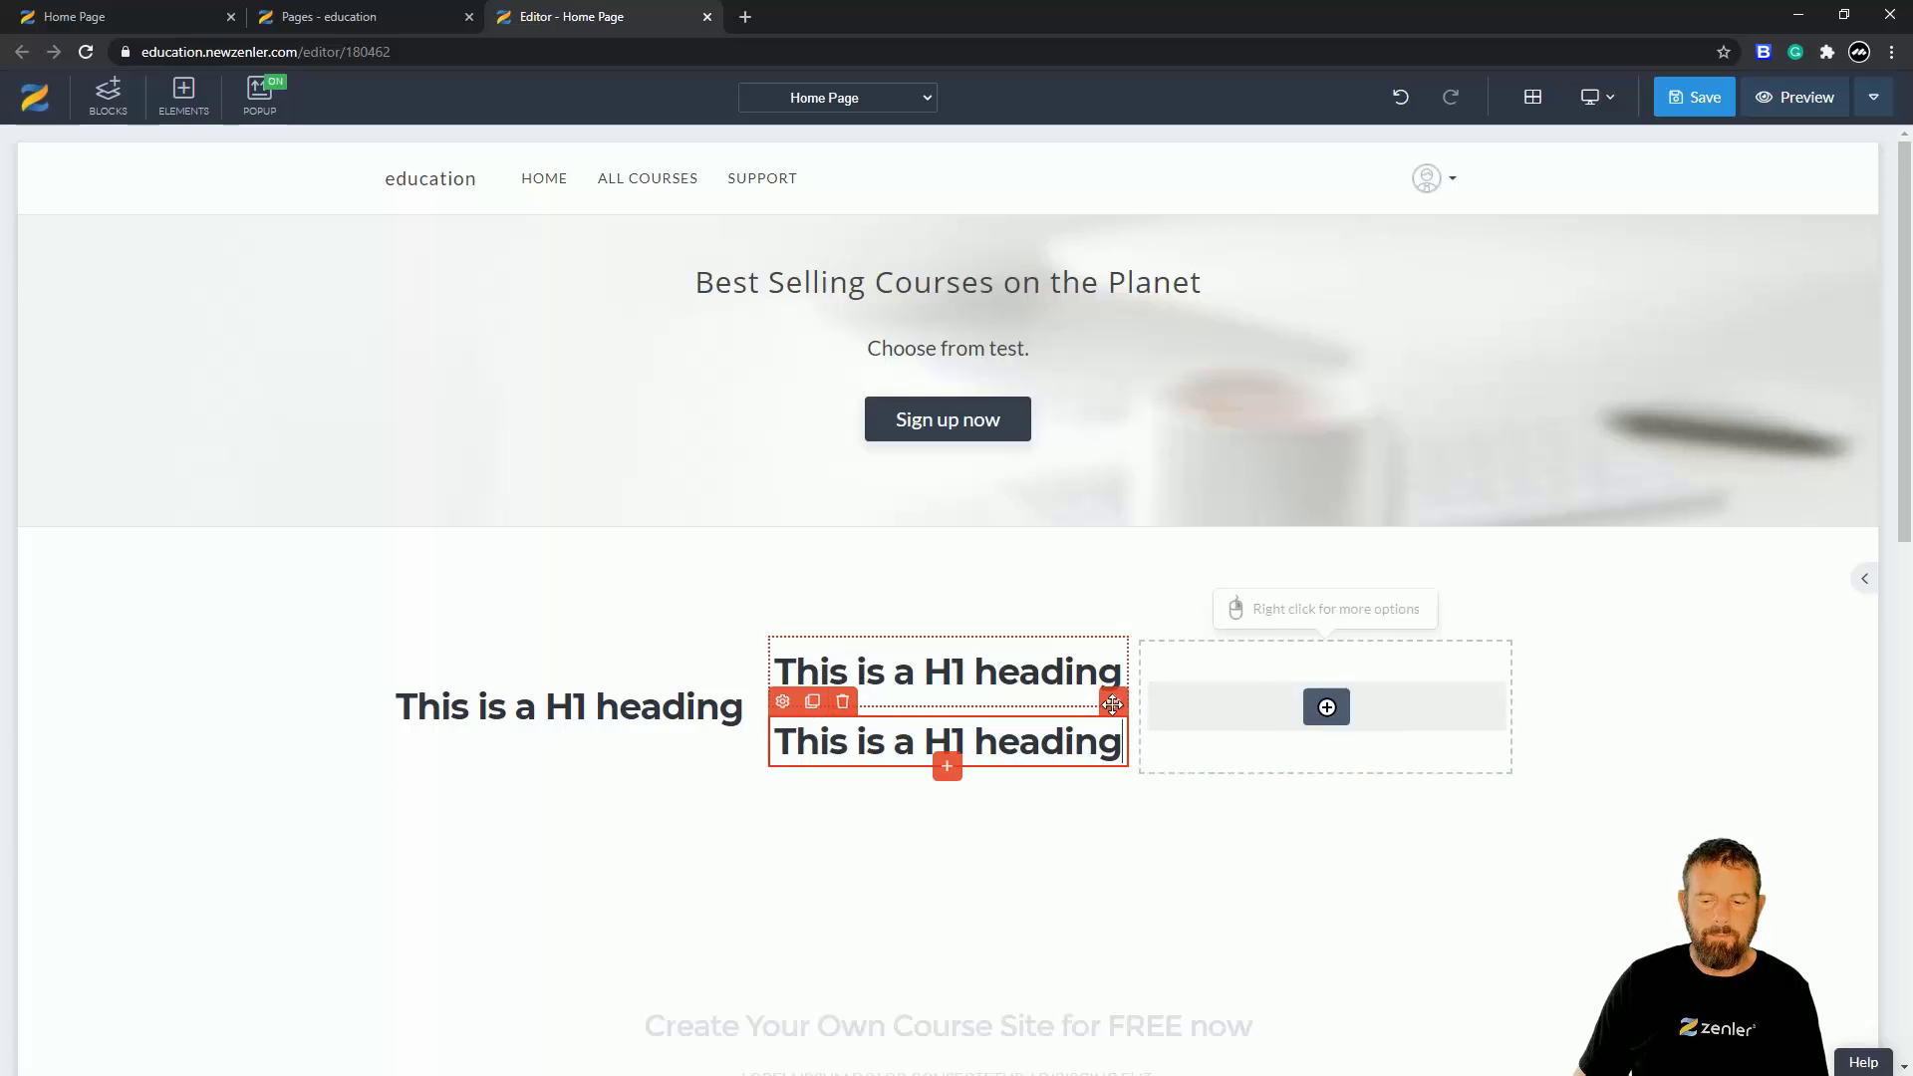
drag(1113, 701, 1235, 689)
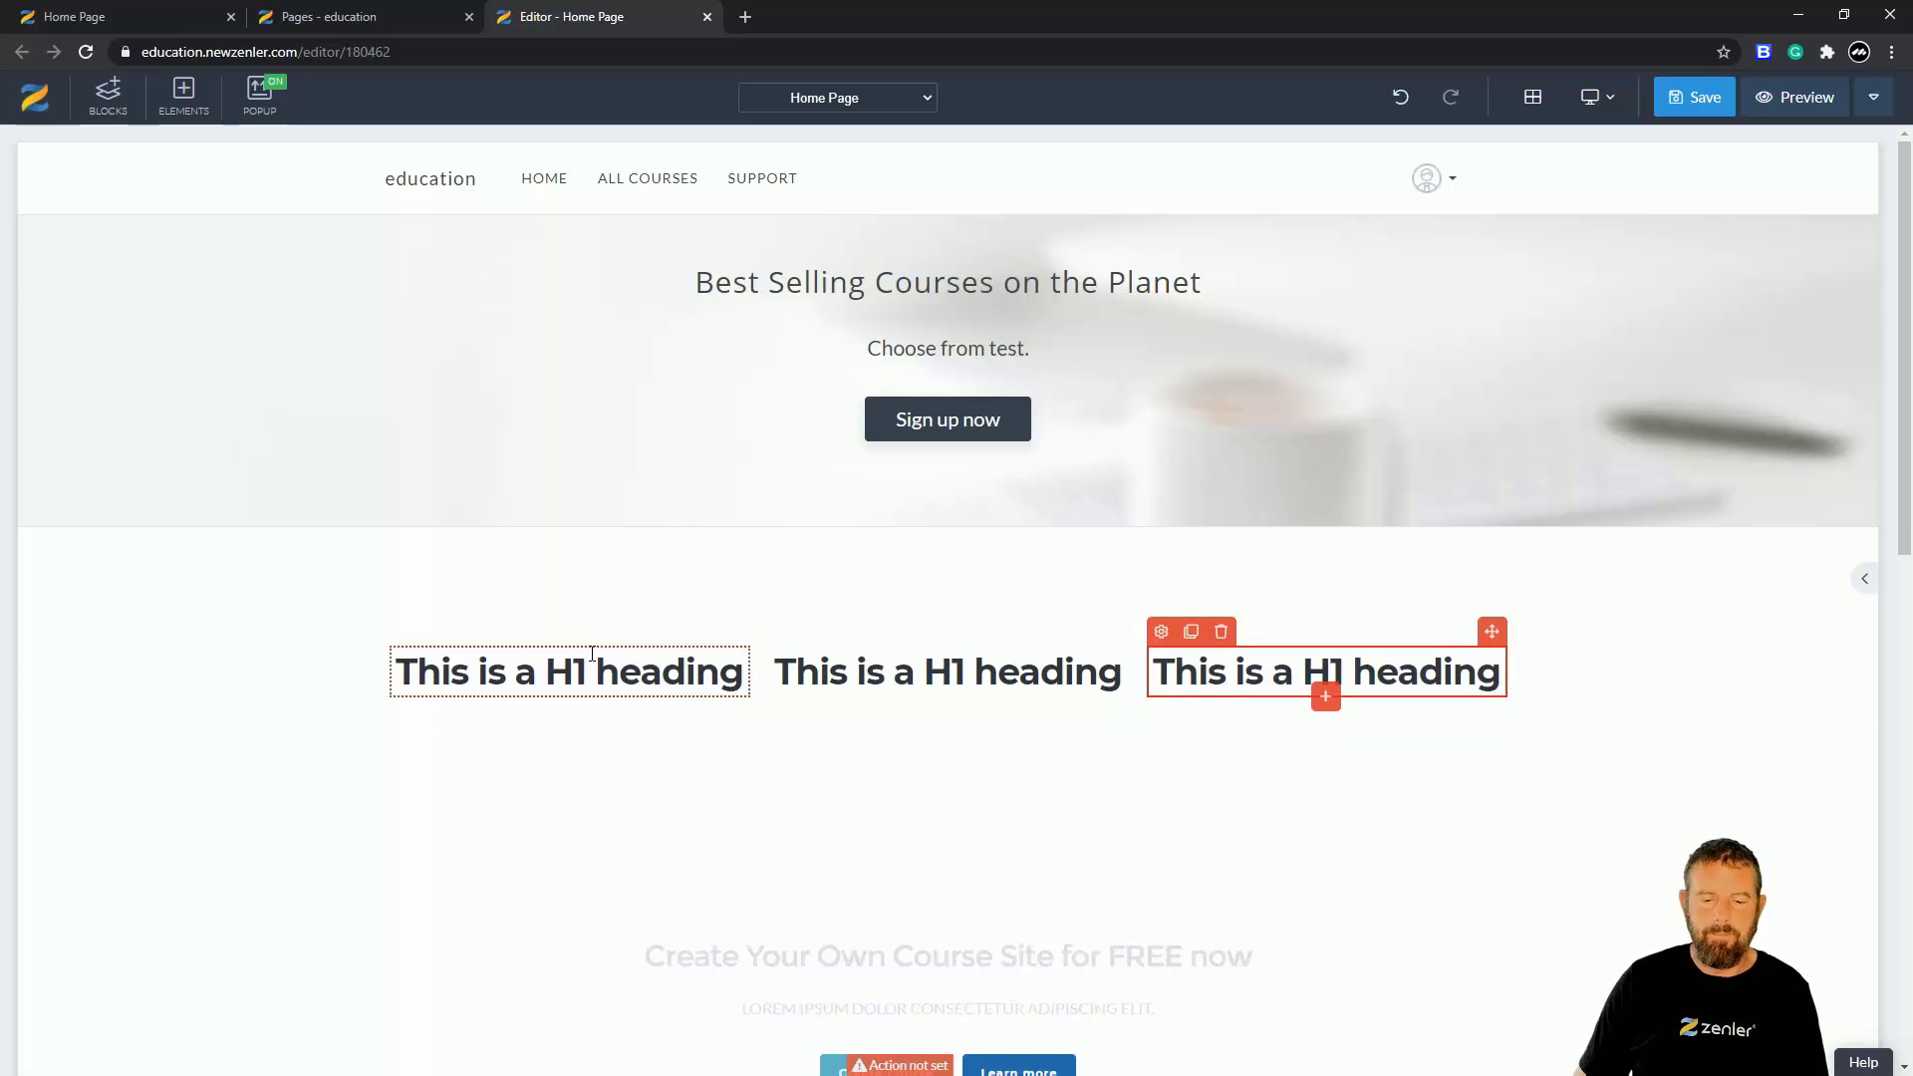
click(568, 694)
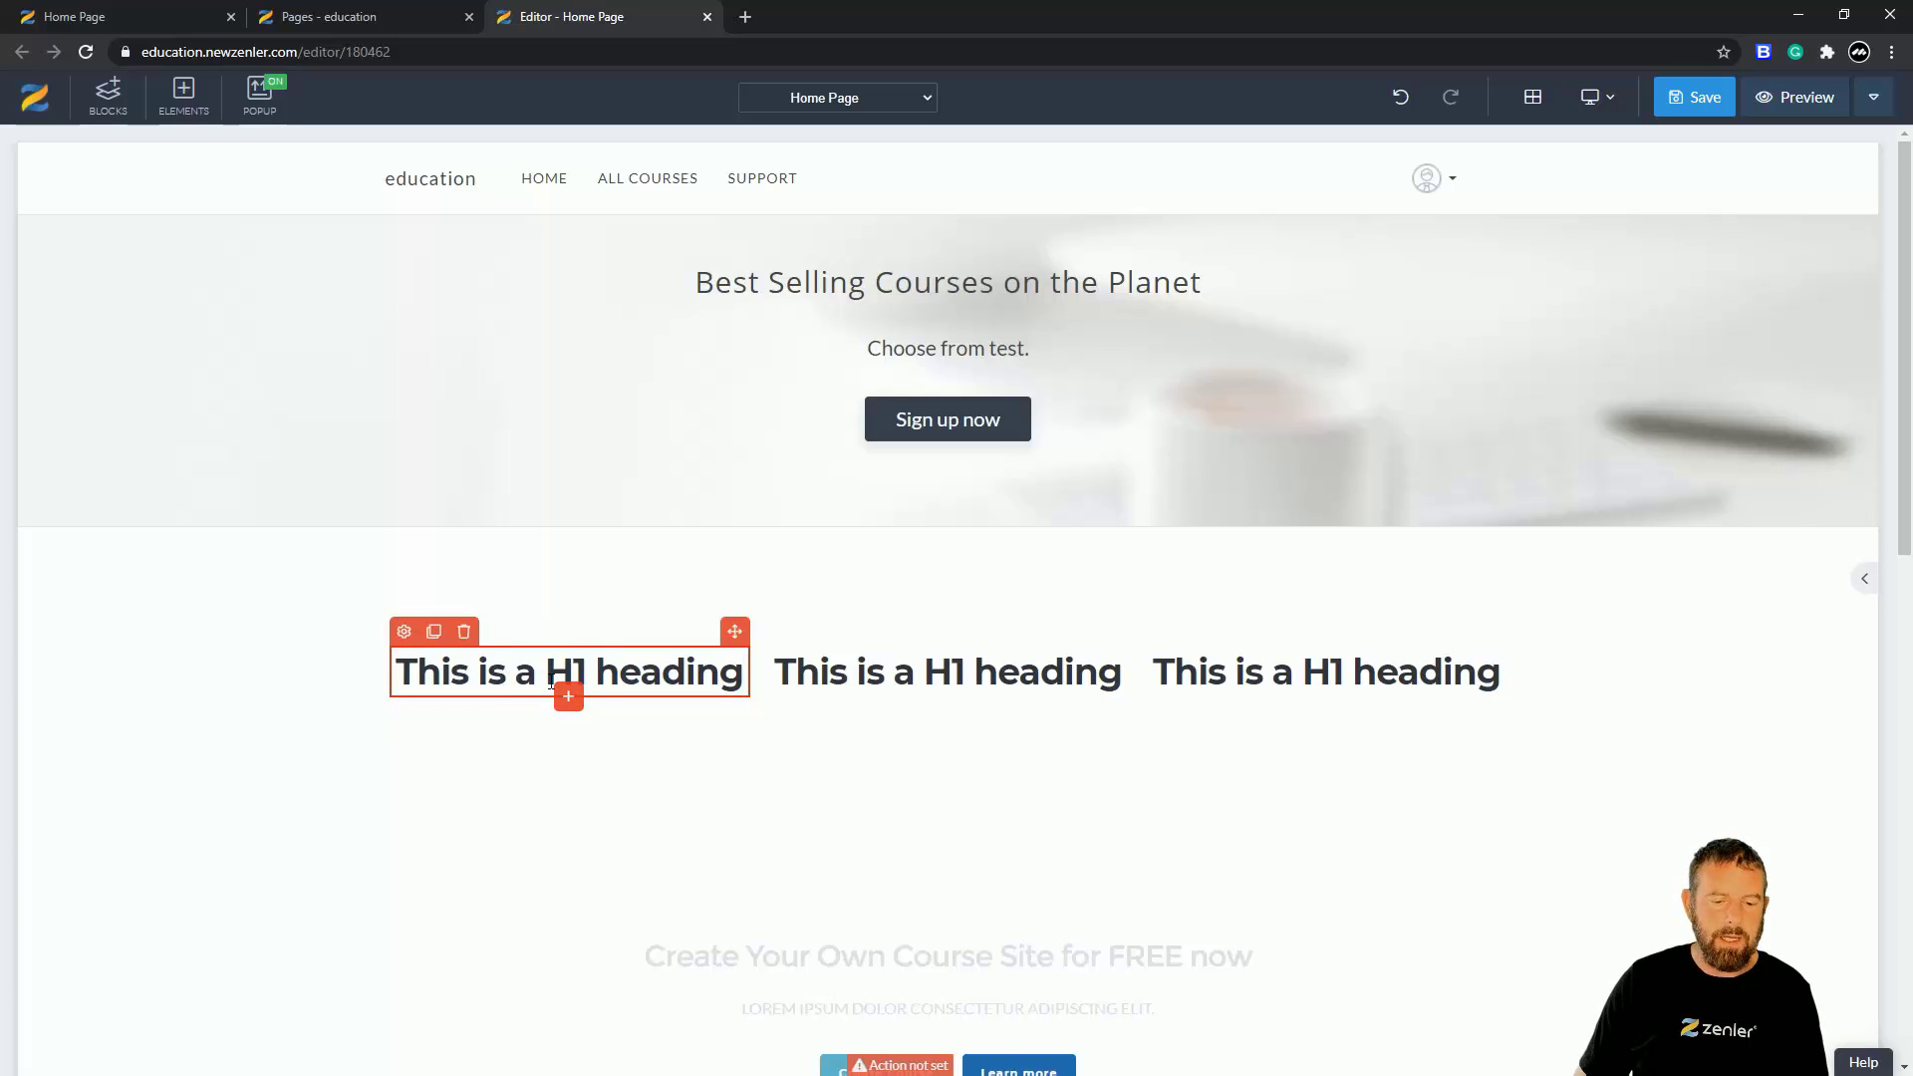
- Insert a Regular Lorem ipsum paragraph under the left column's heading
click(555, 704)
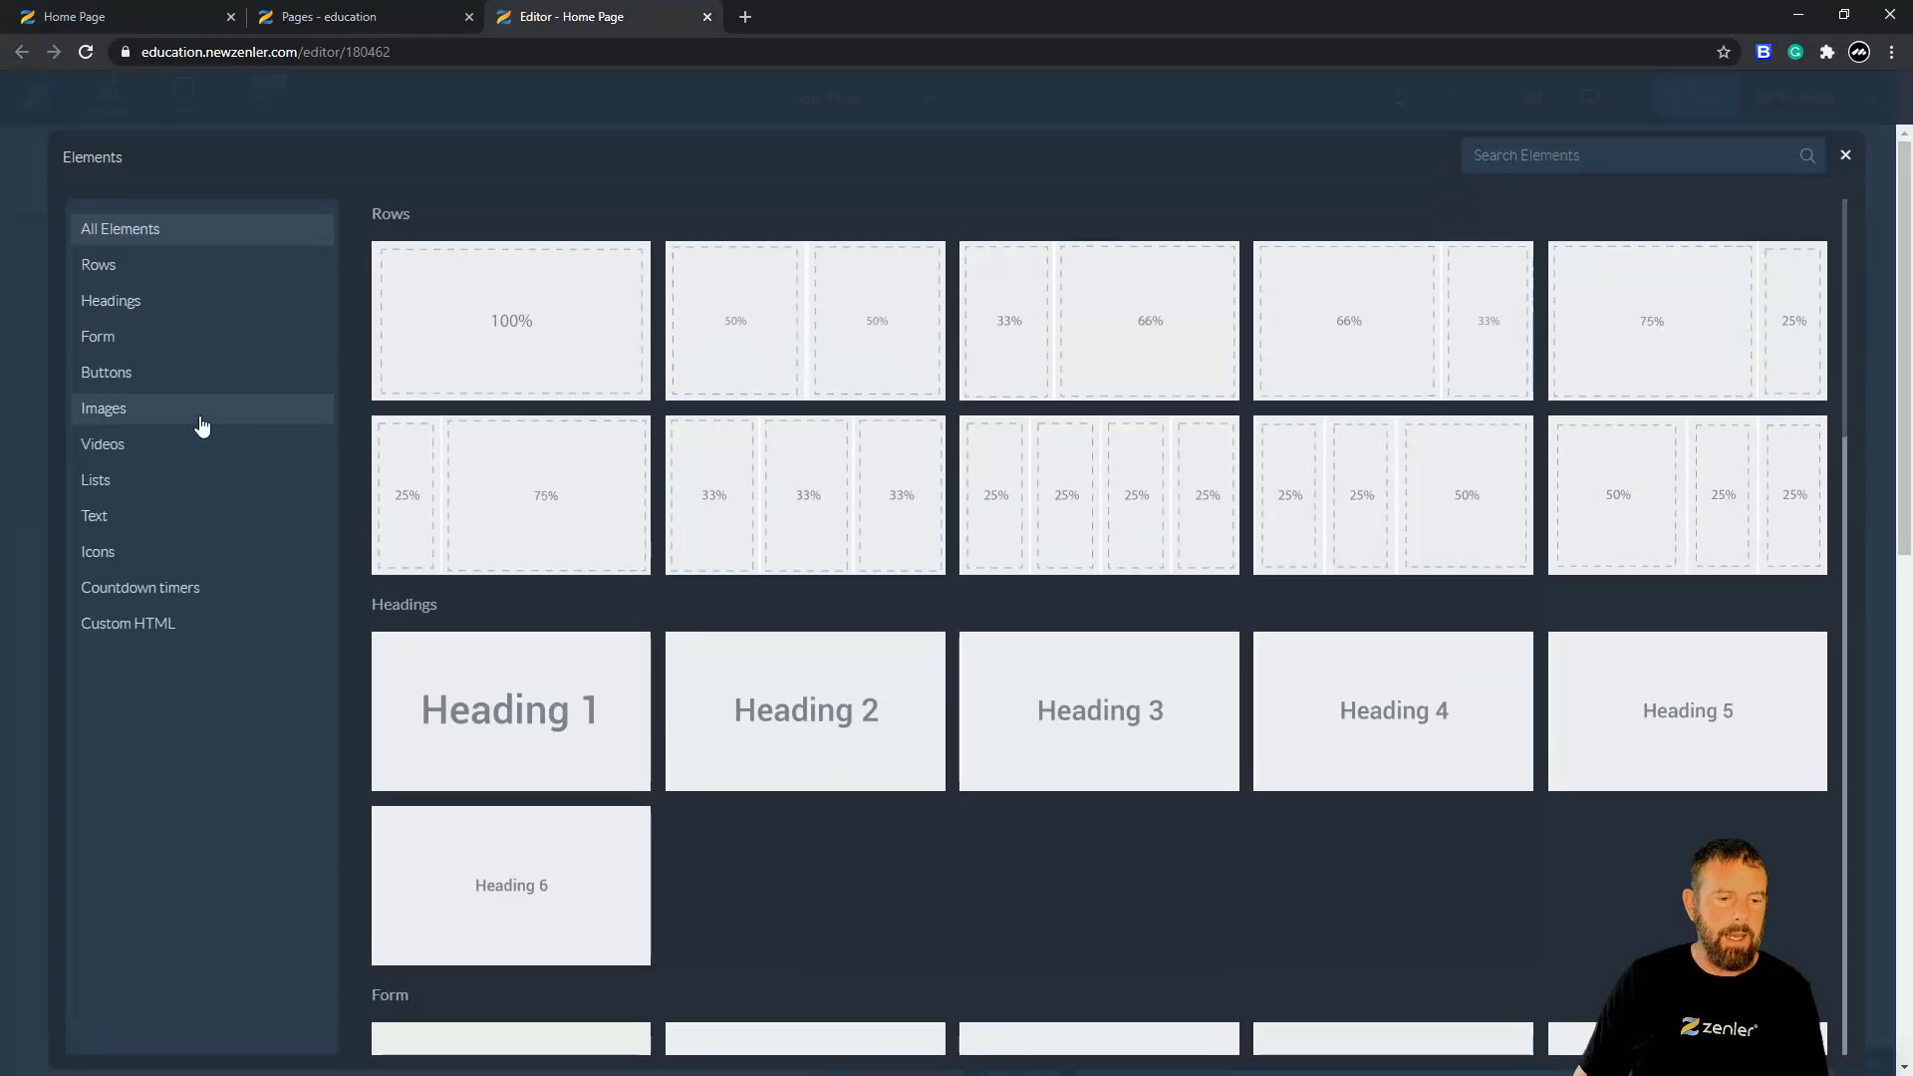
click(132, 518)
click(501, 319)
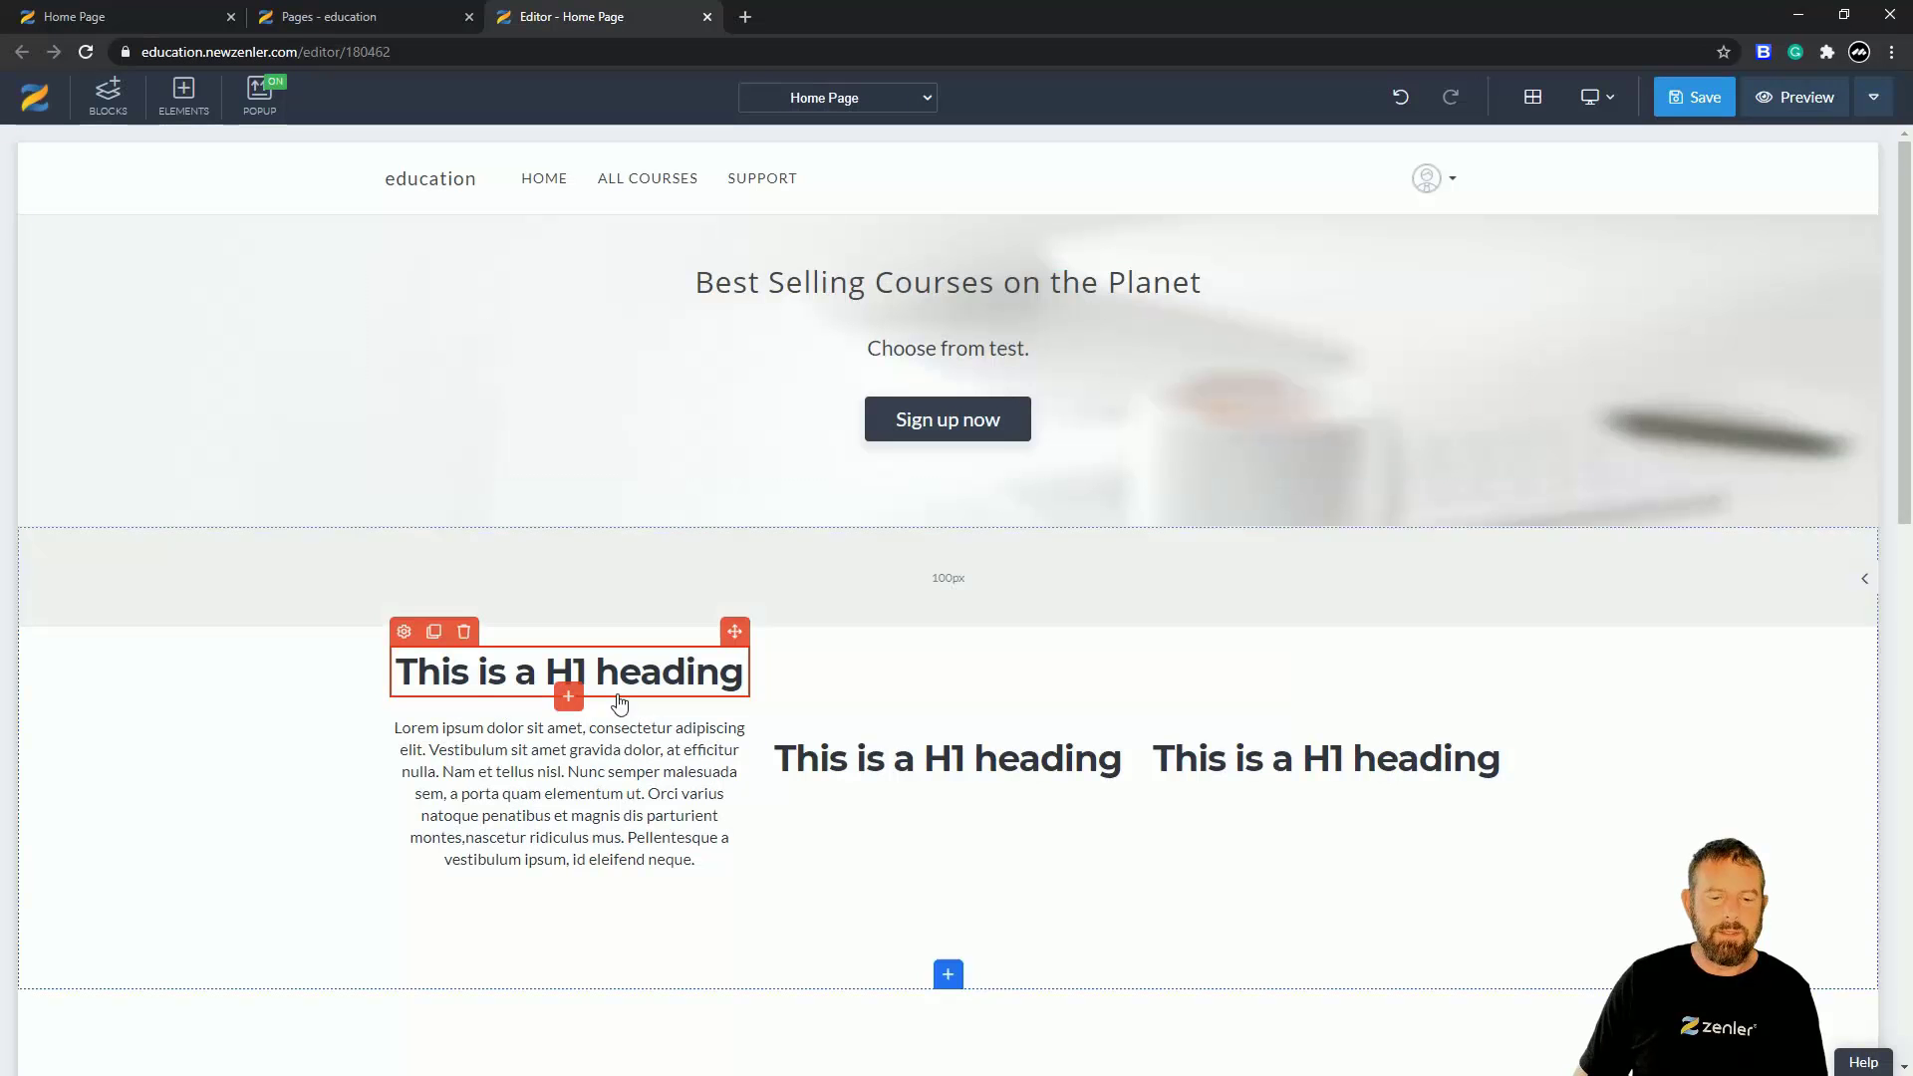
- Clone the Lorem ipsum paragraph and move copies under the middle and right headings
click(489, 722)
click(444, 705)
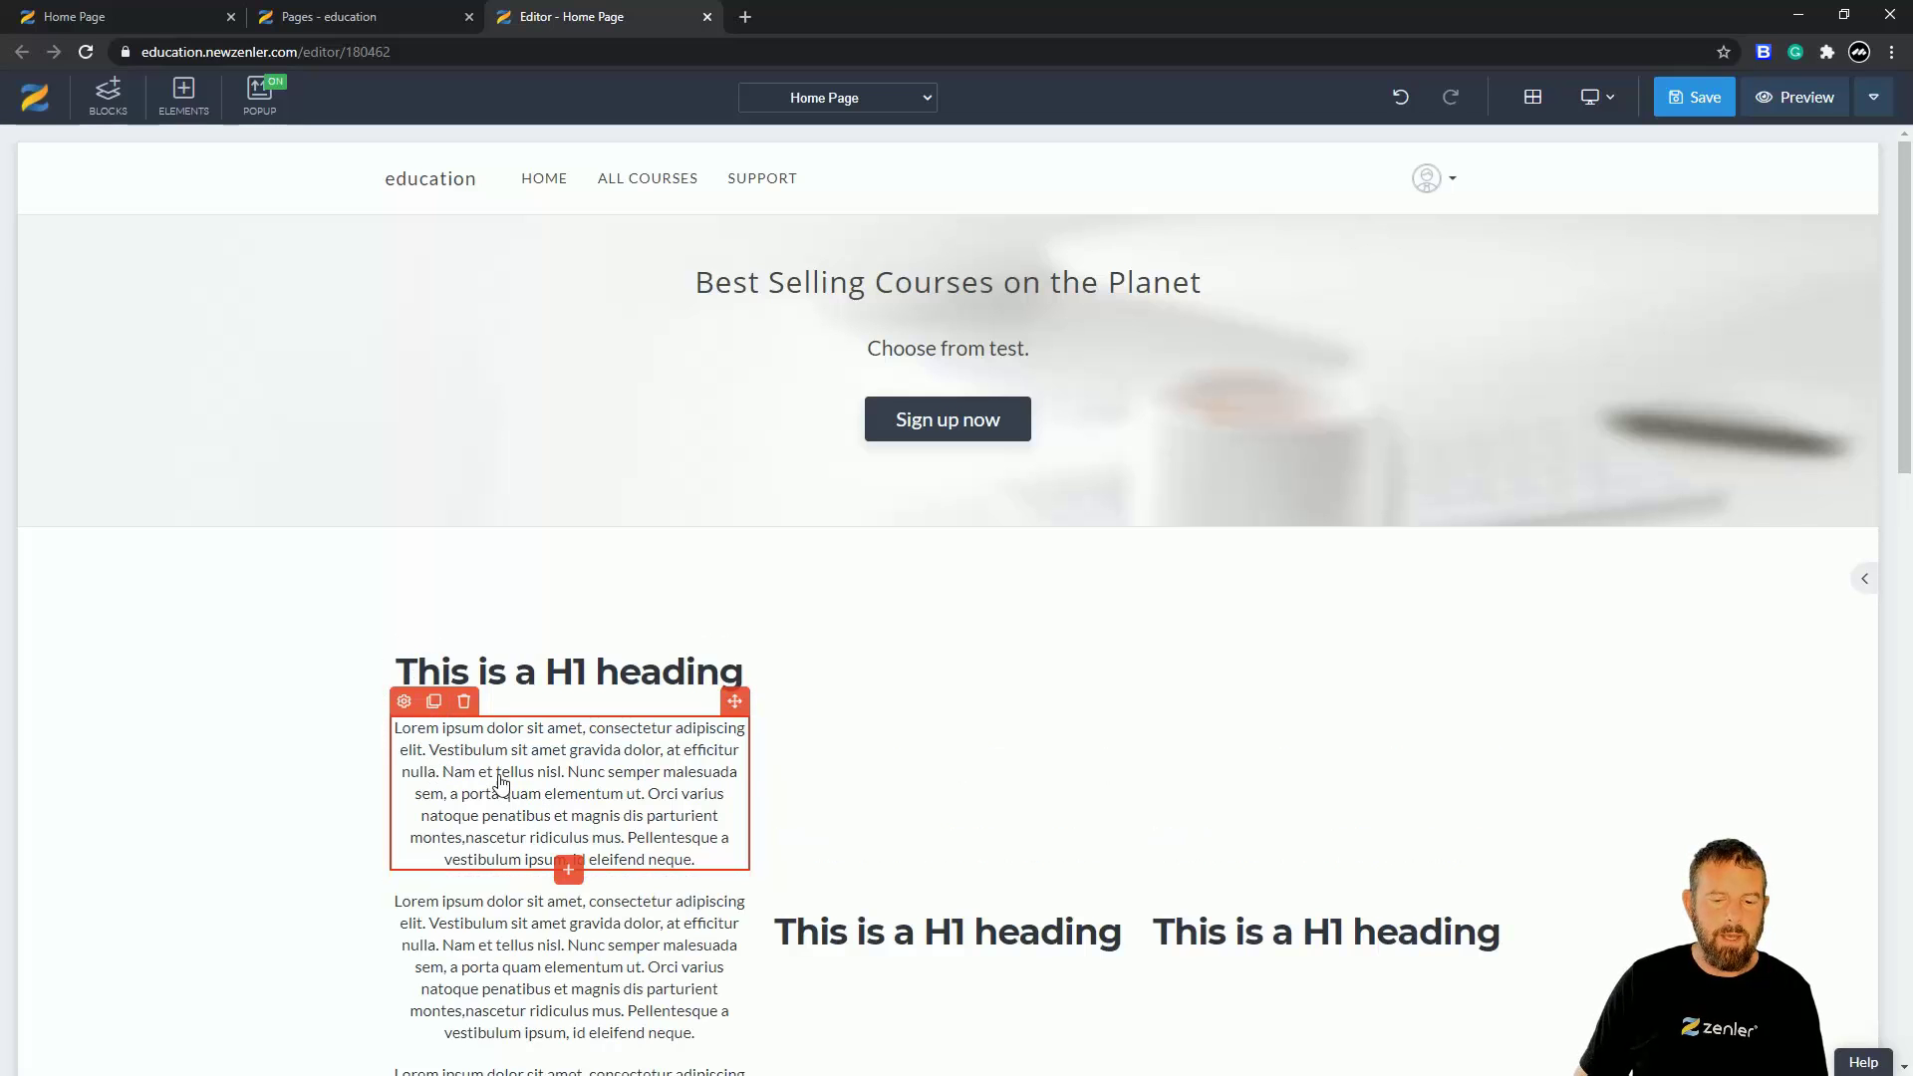
drag(734, 702, 882, 962)
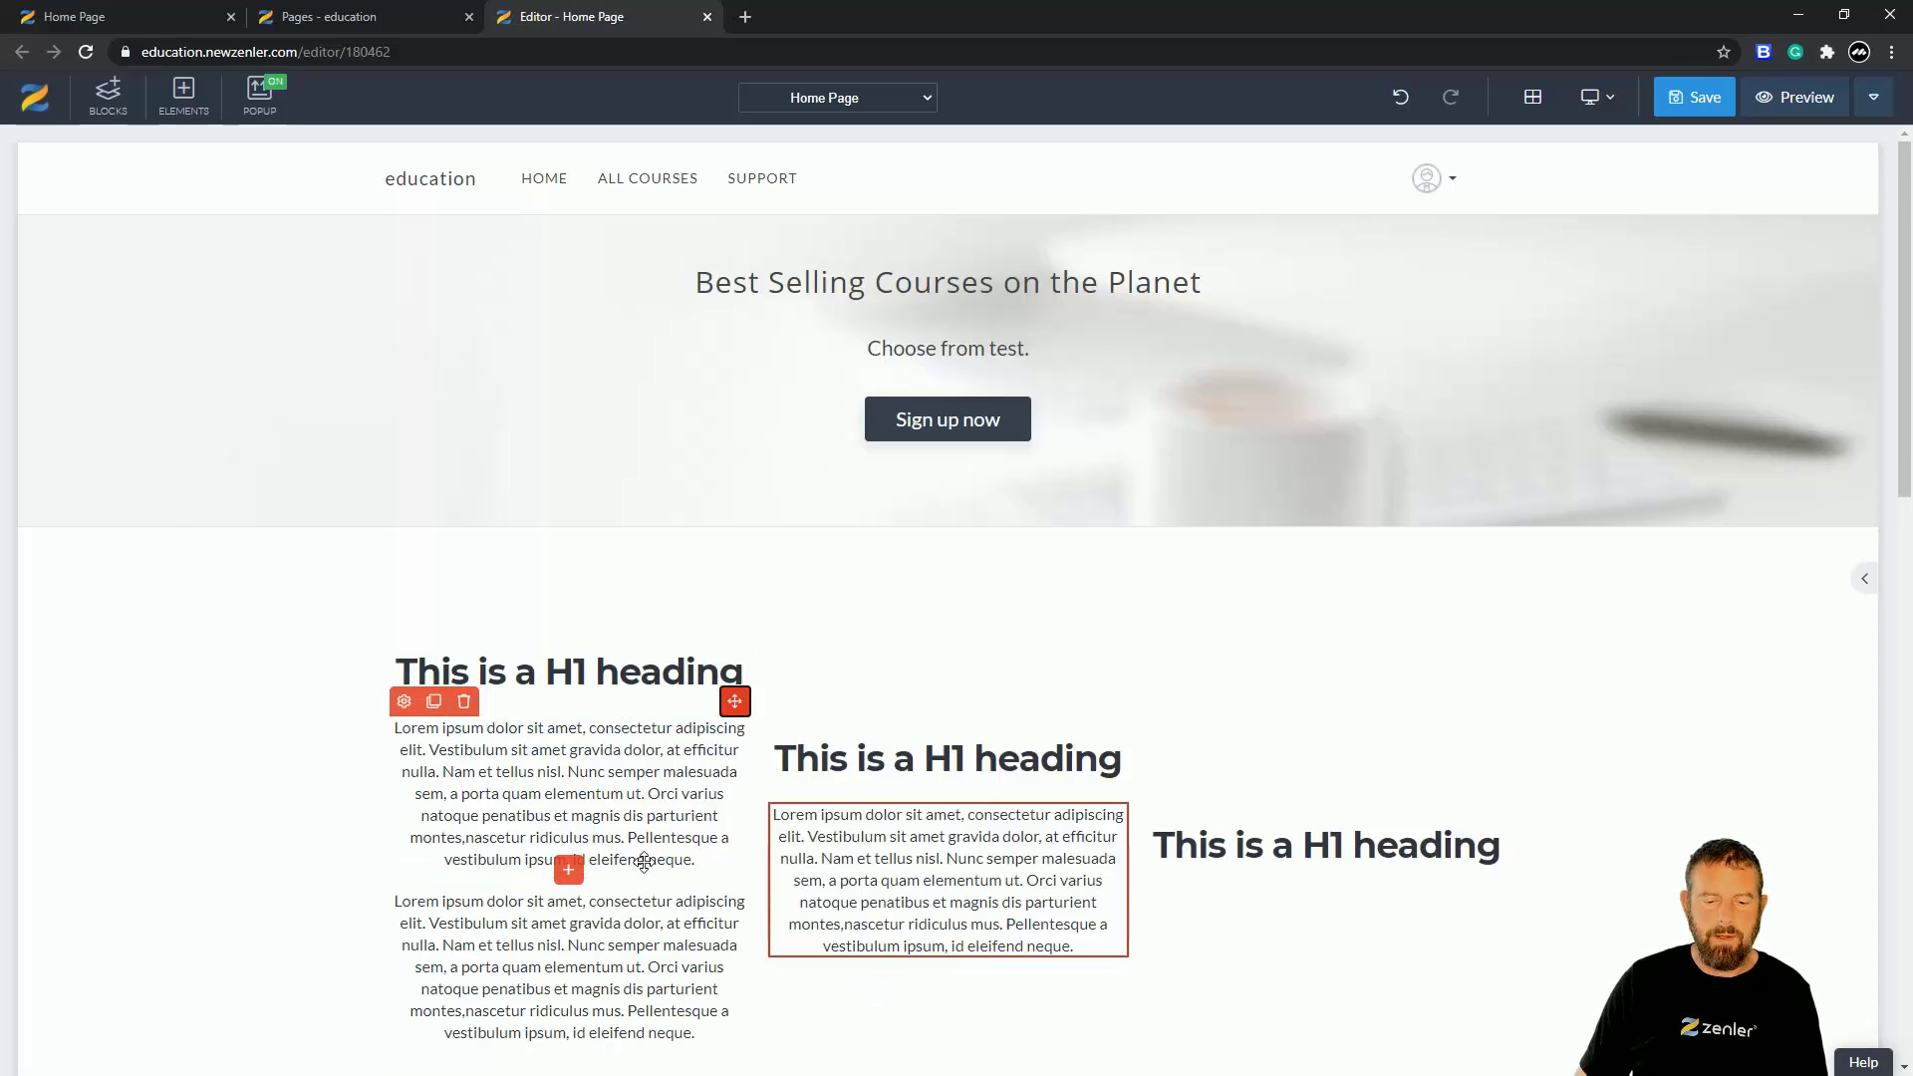
click(634, 733)
drag(734, 701, 1246, 860)
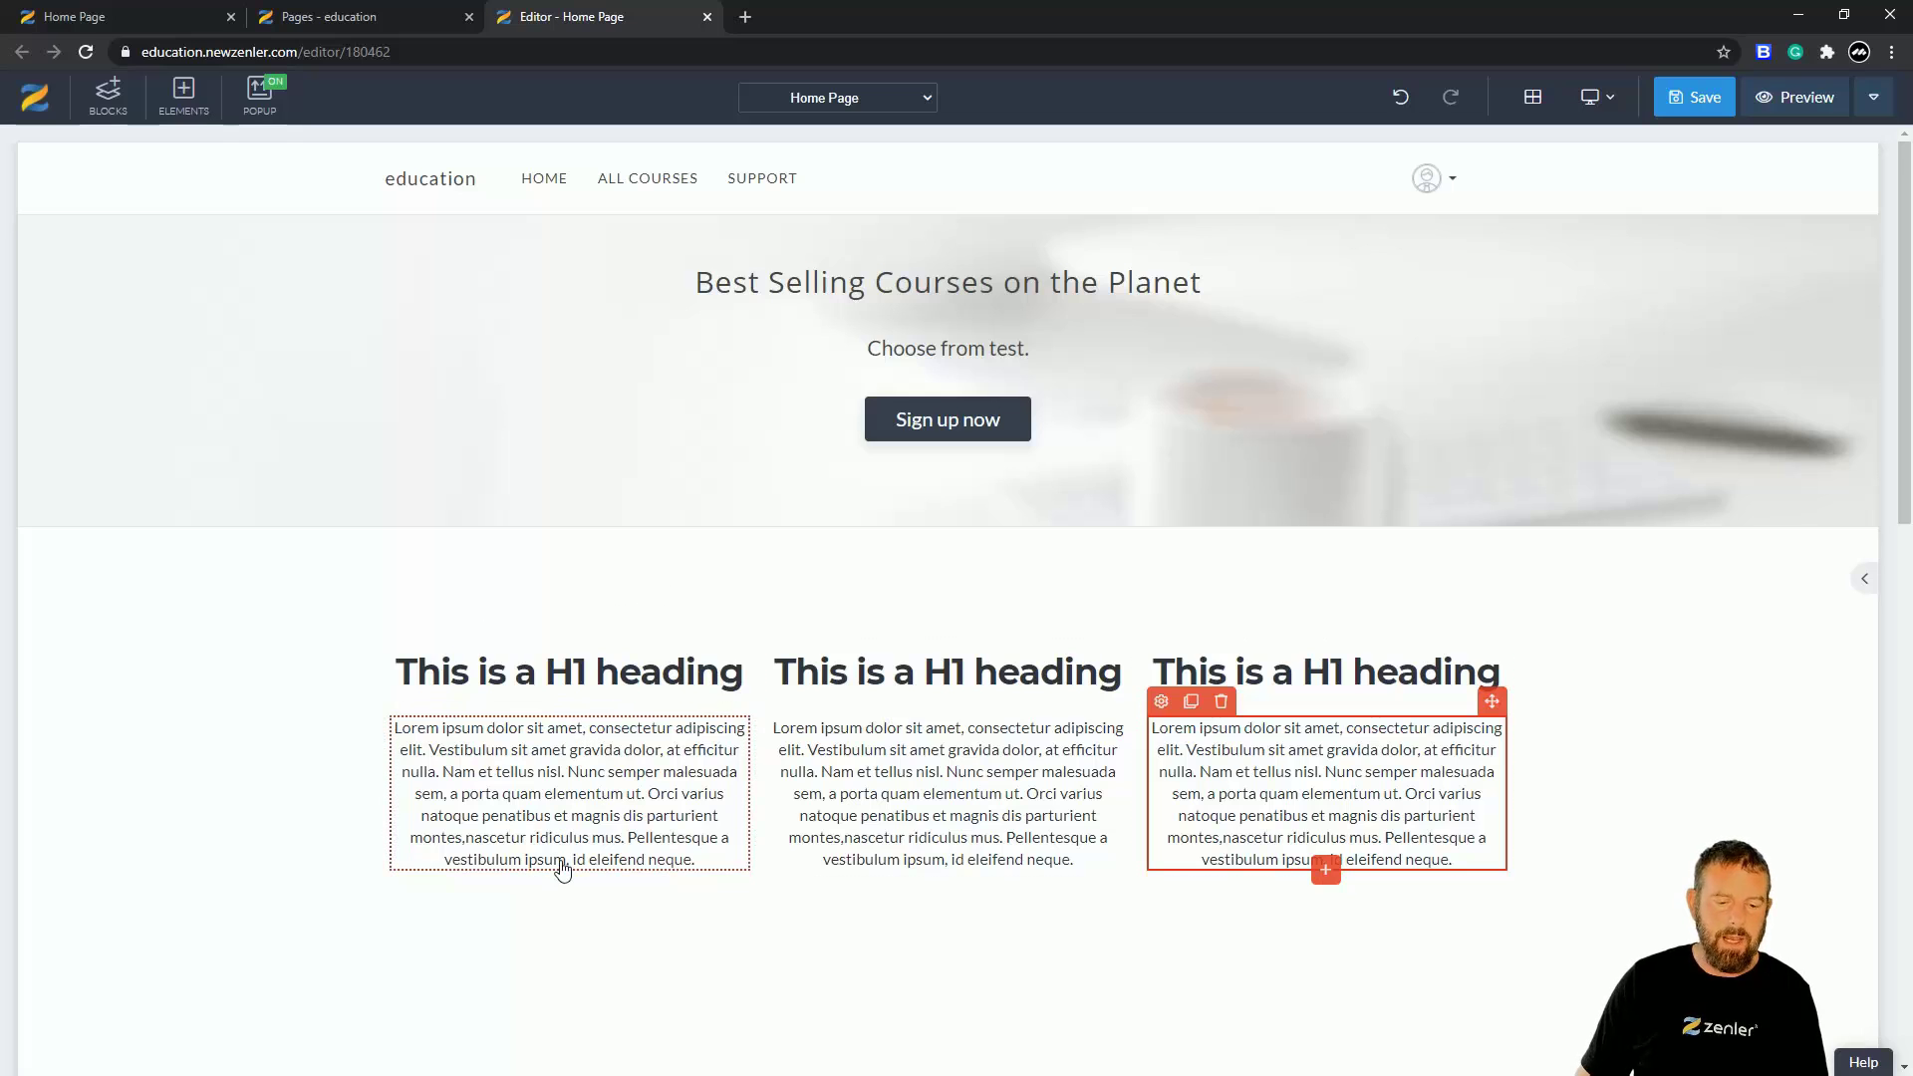
click(587, 680)
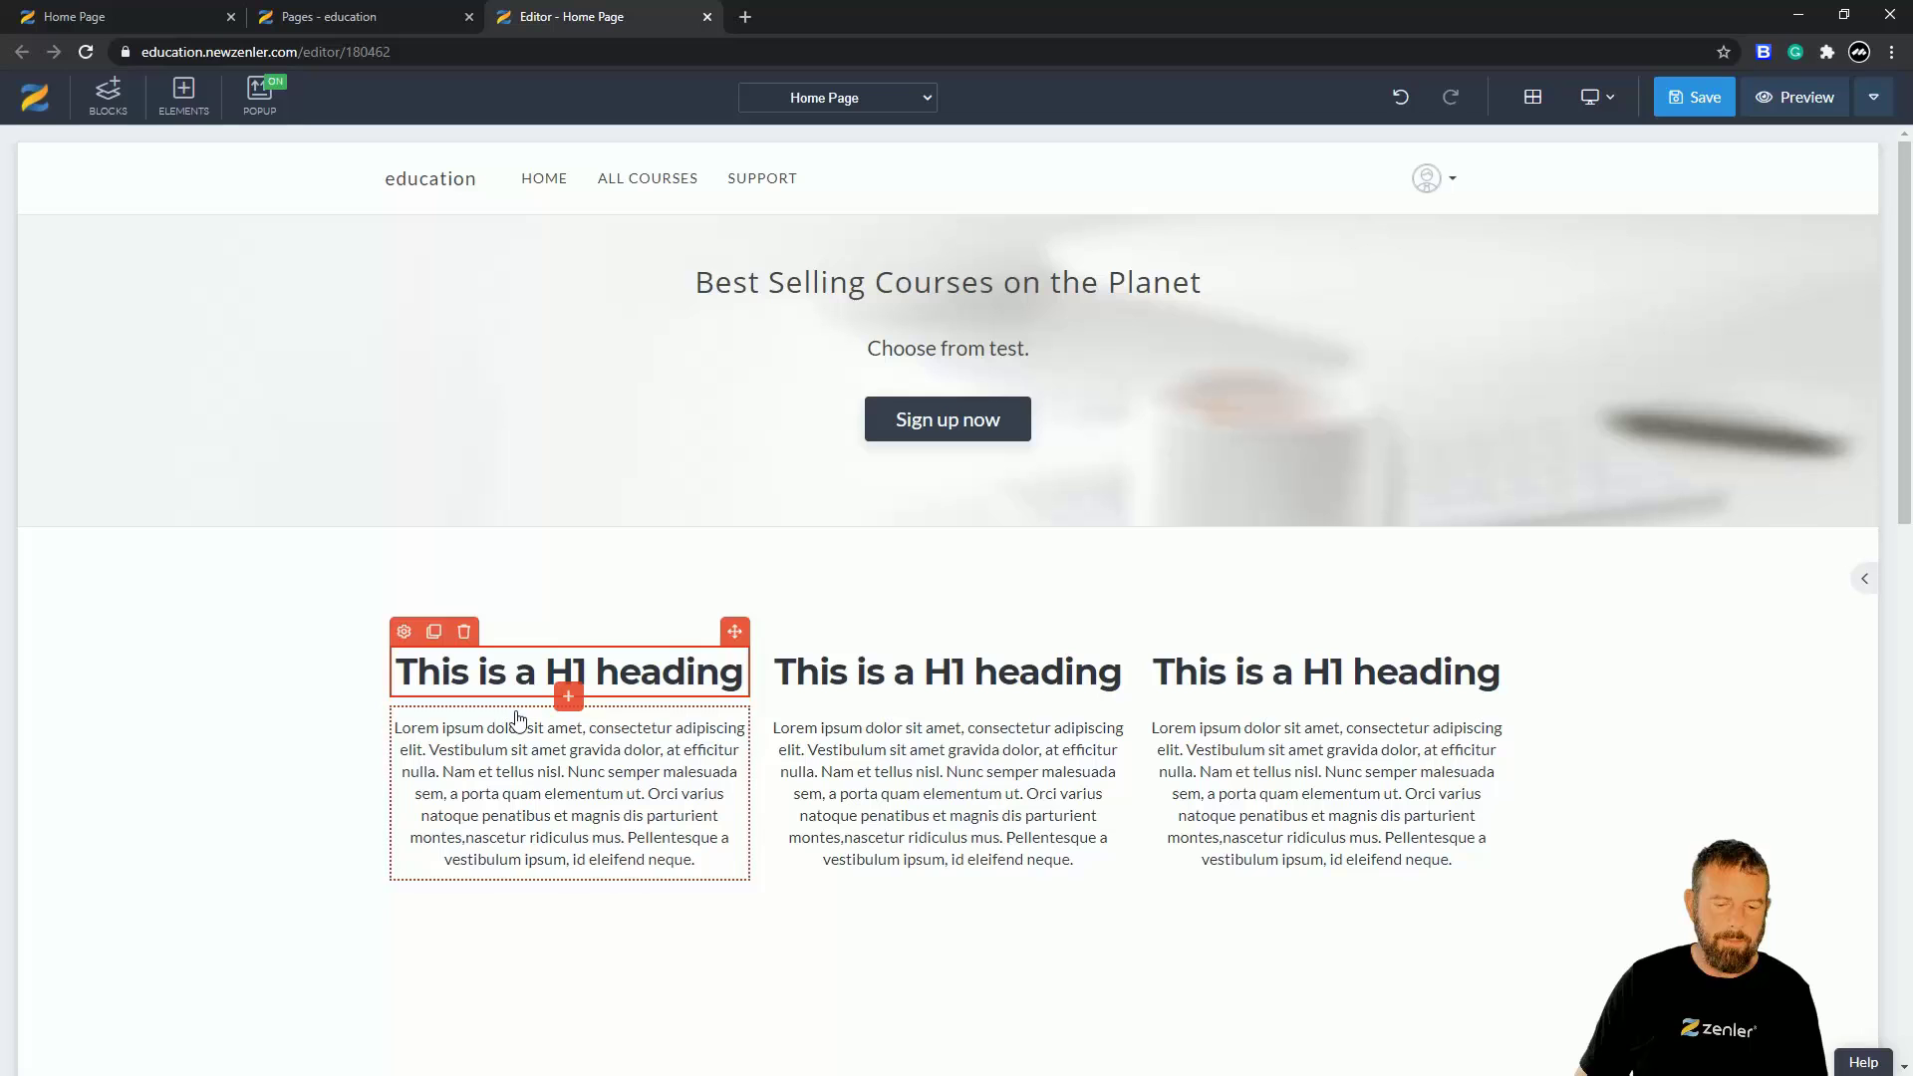
- Insert the uploaded cat image below the left column's heading
click(568, 696)
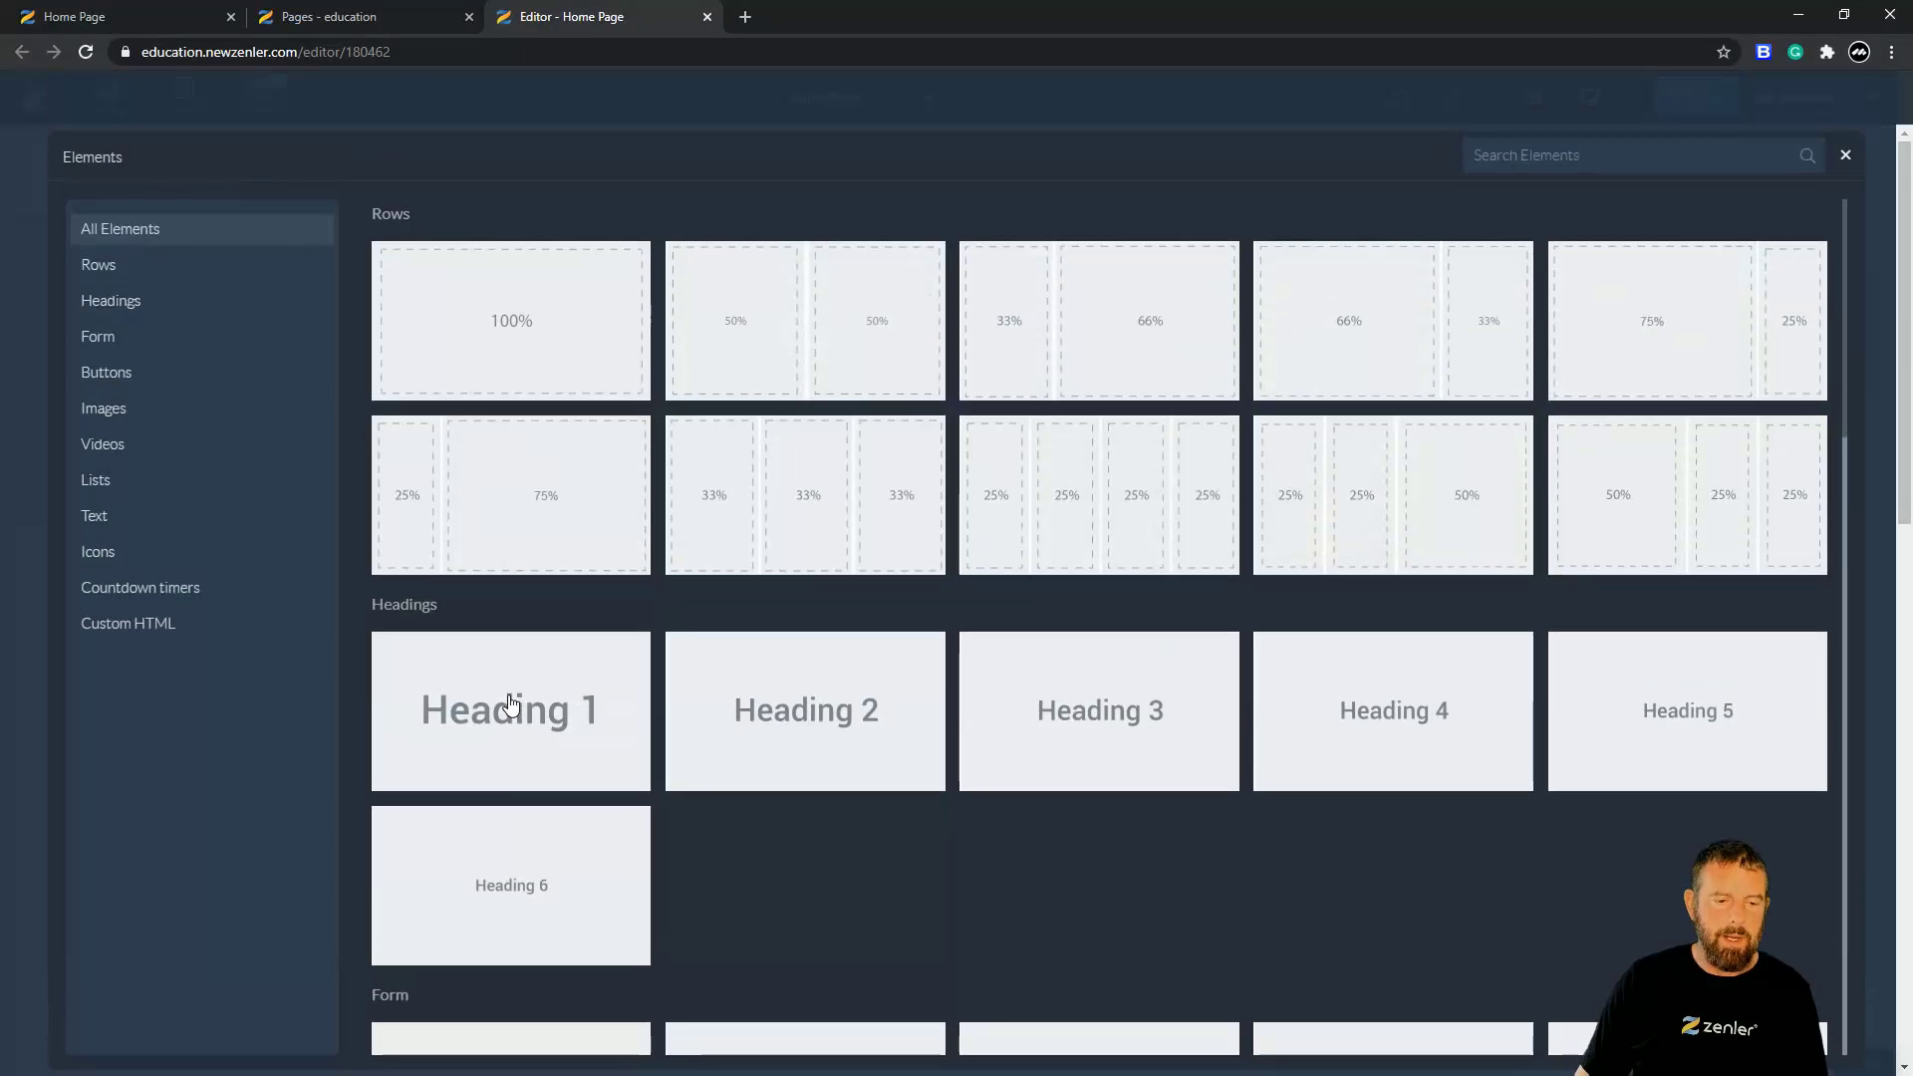
click(157, 417)
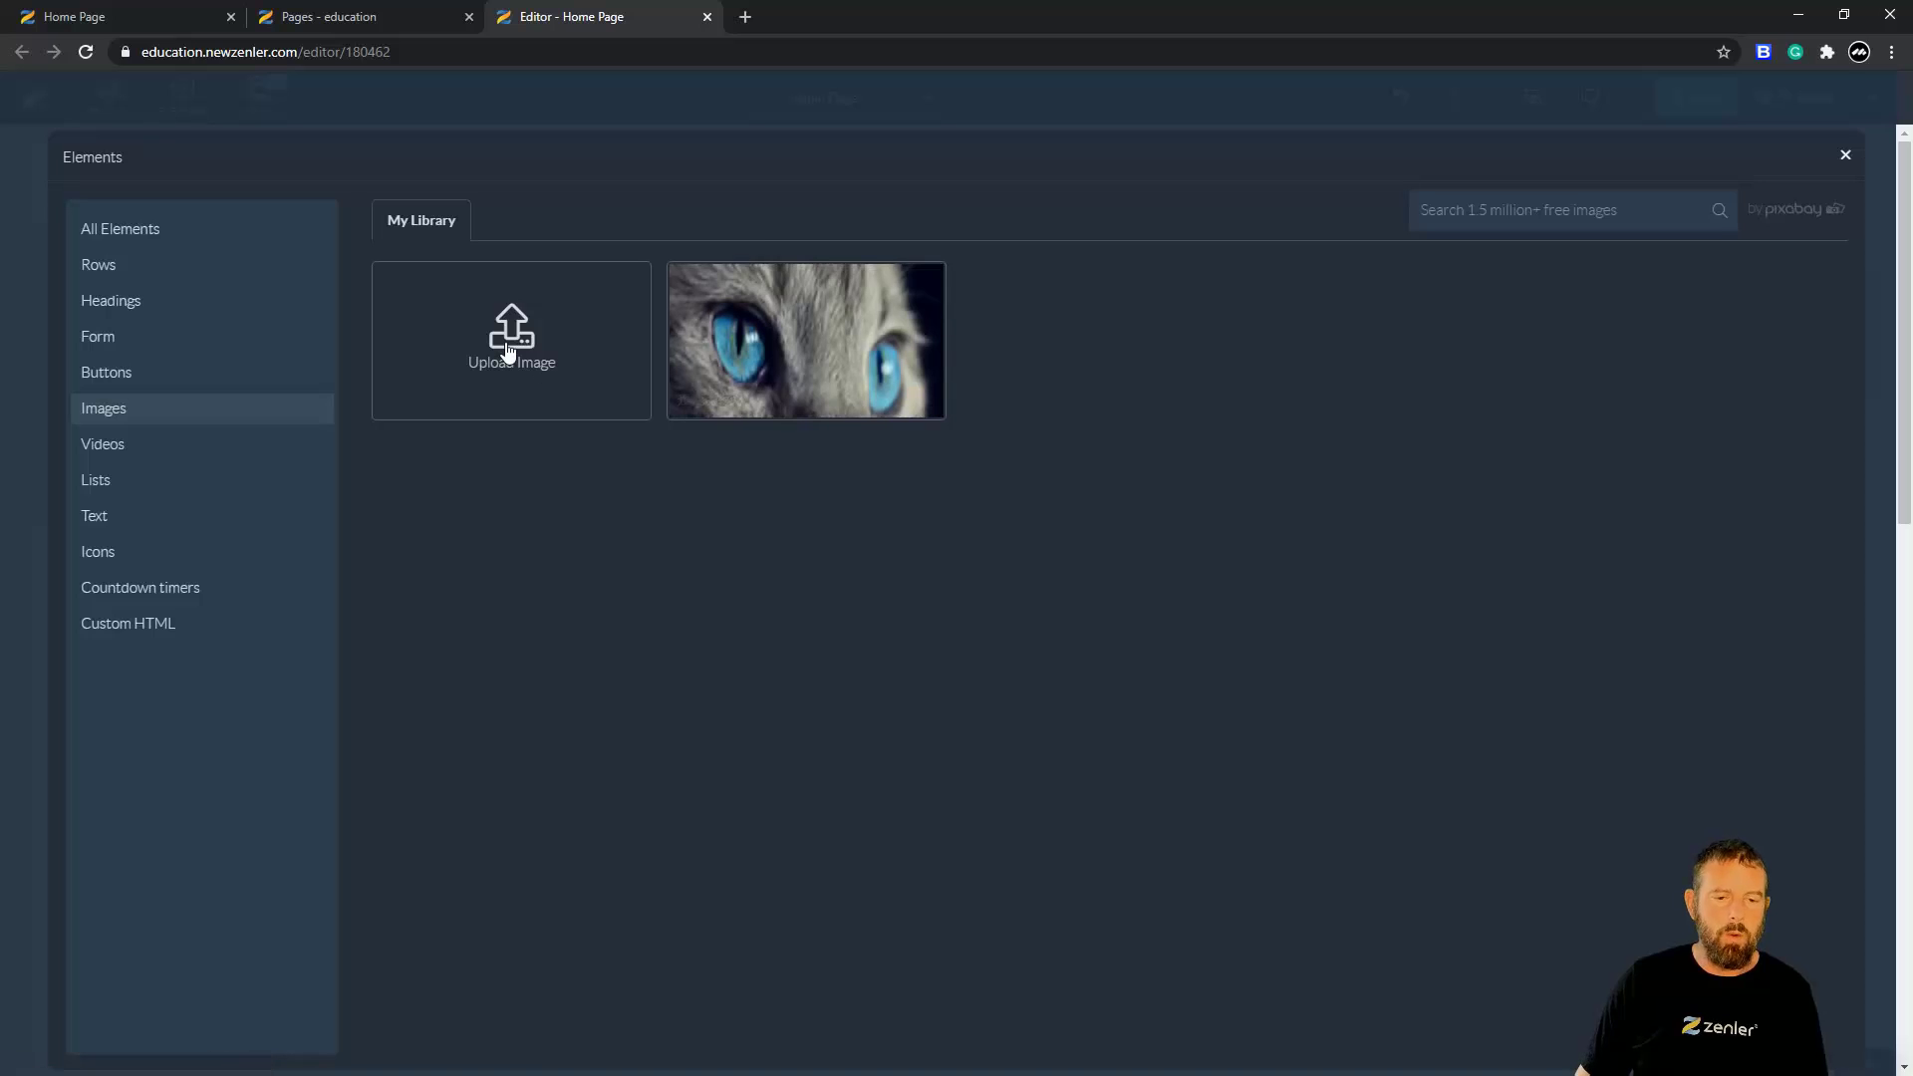
click(735, 357)
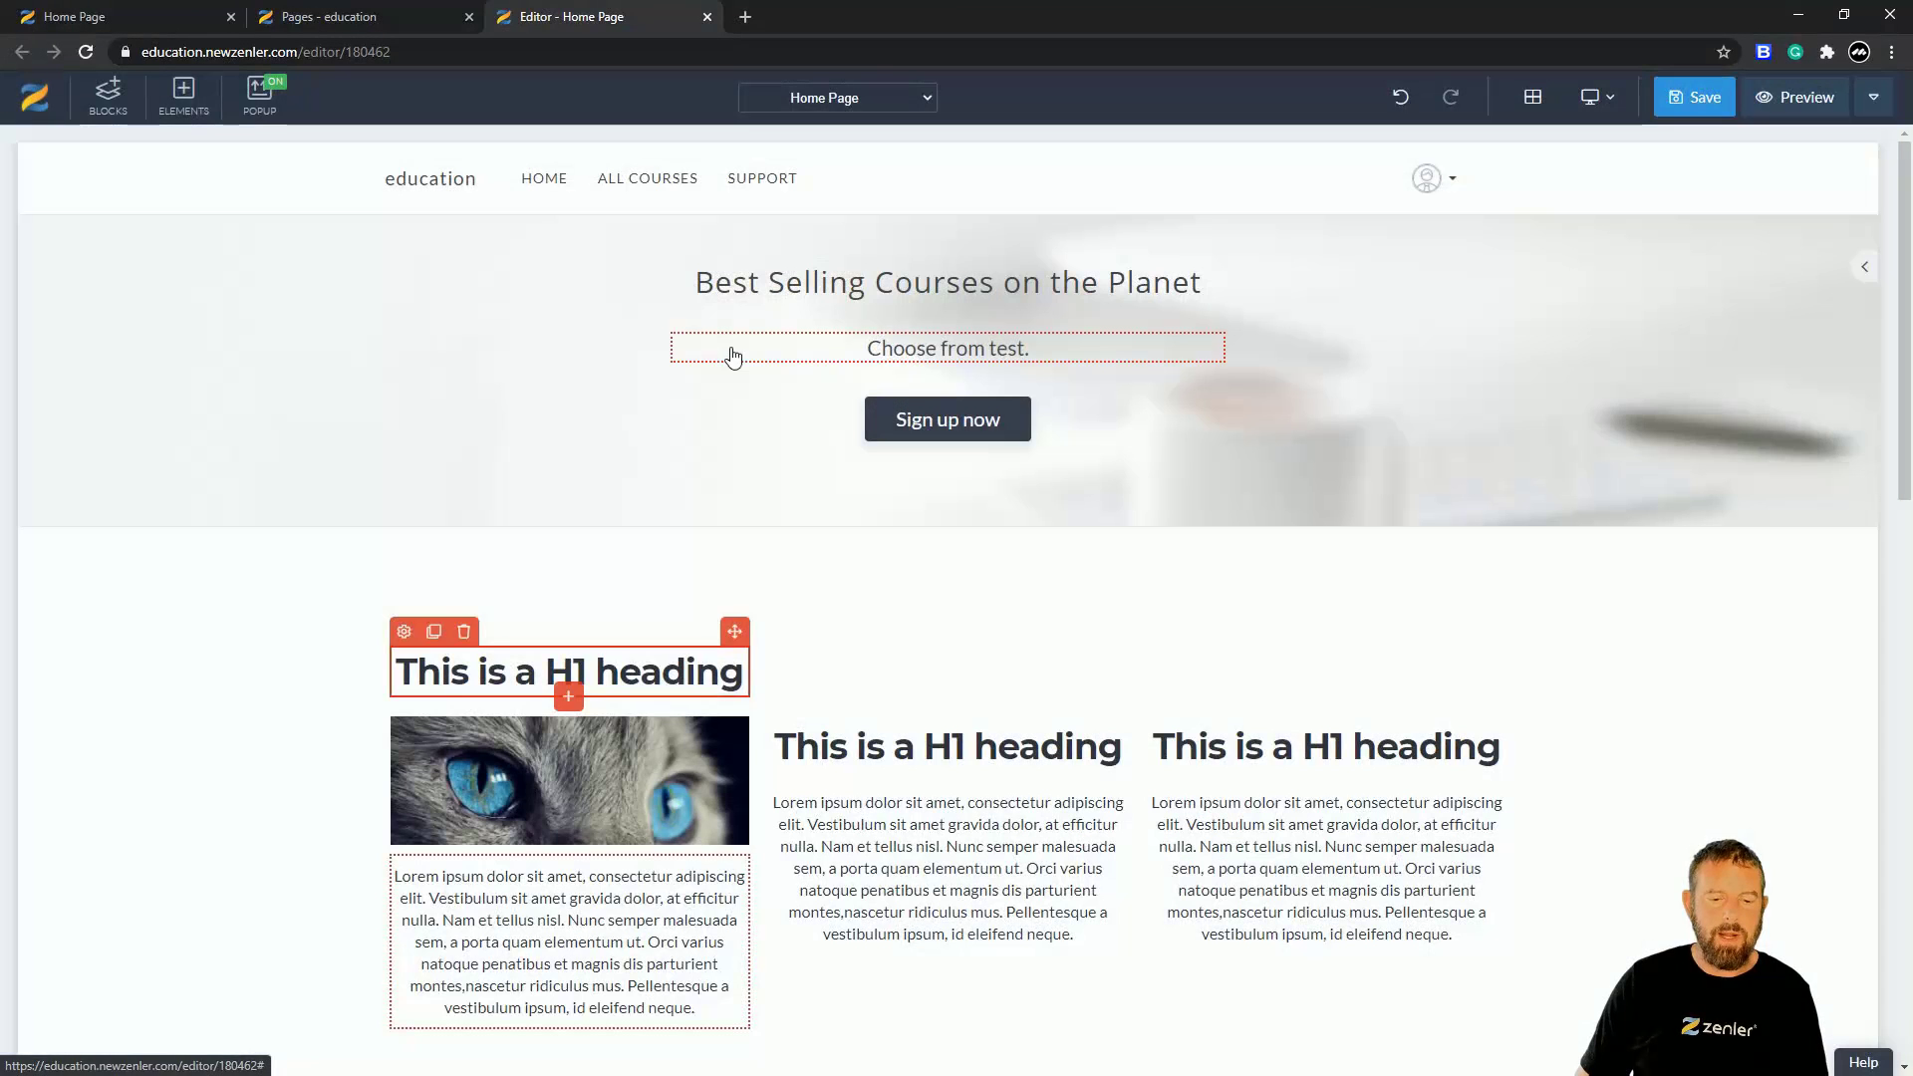
- Clone the cat image into the middle and right columns above their paragraphs
click(508, 767)
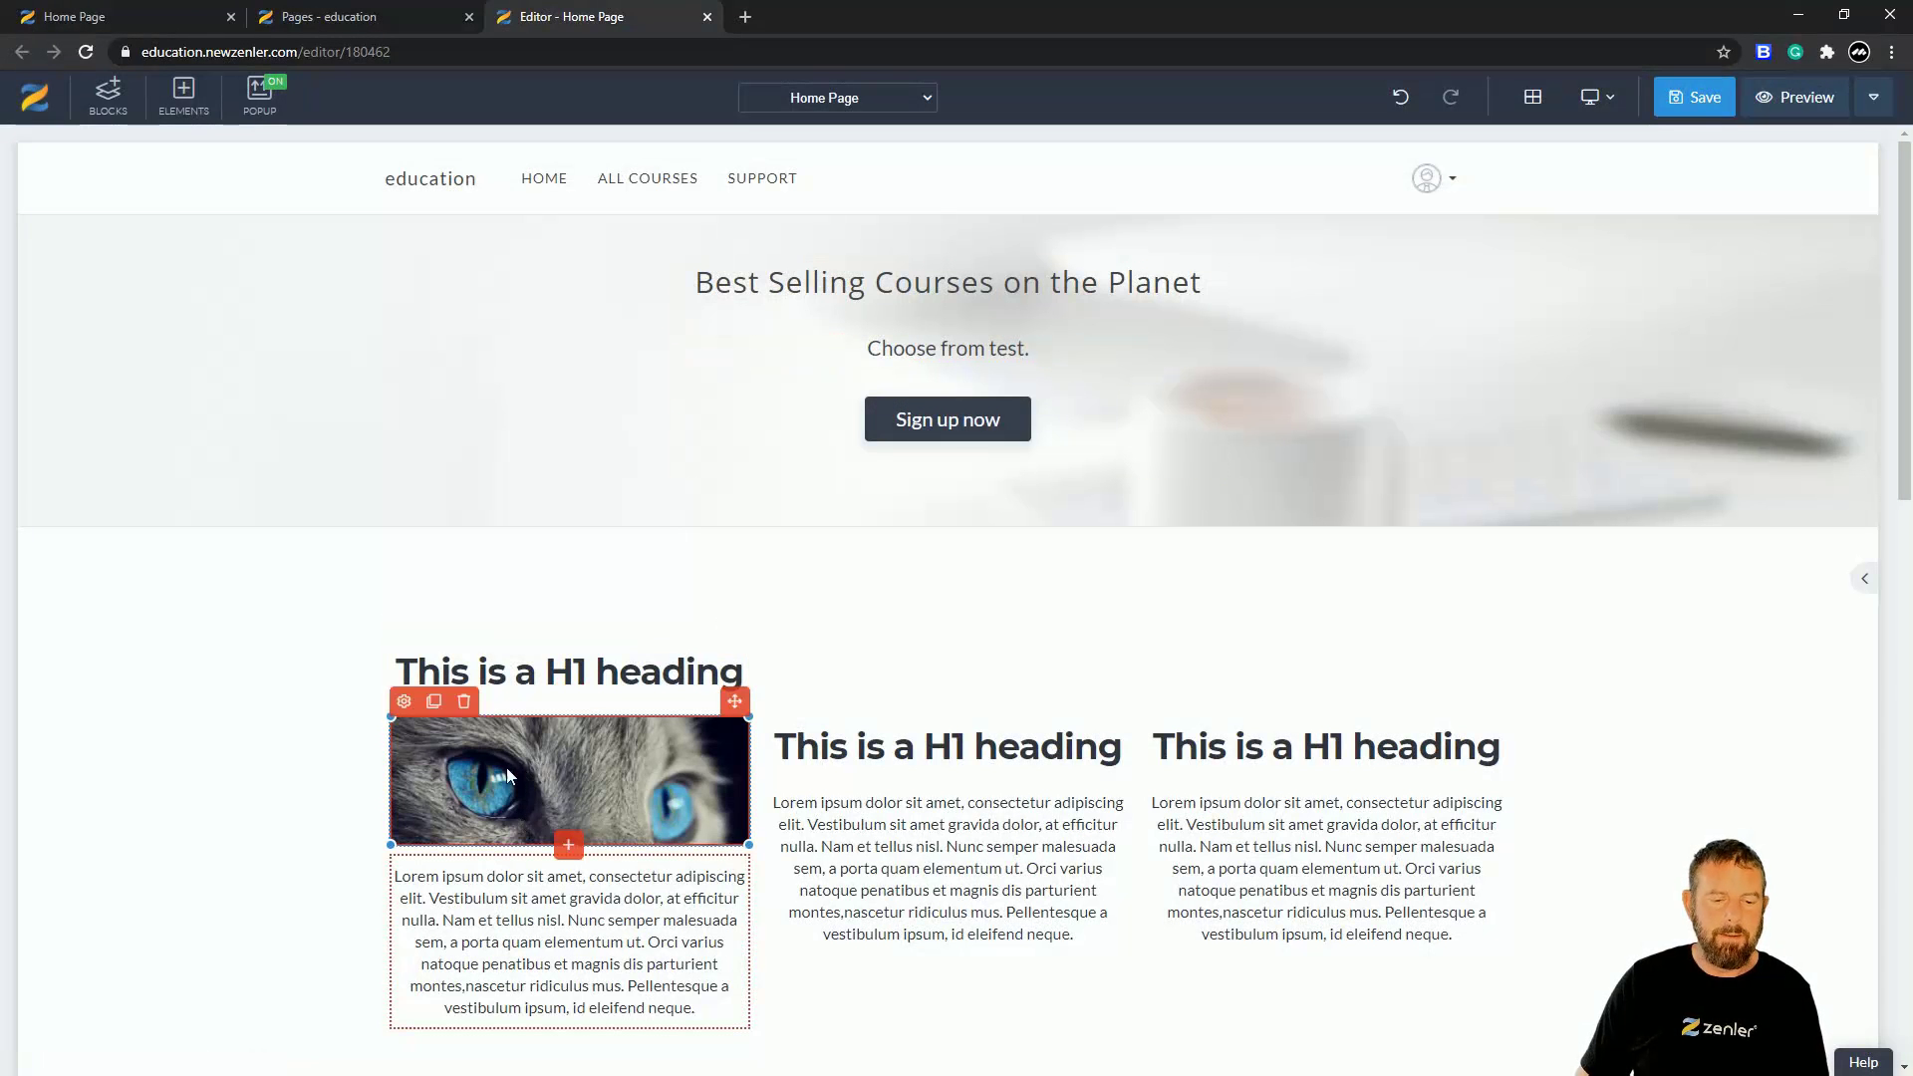
click(434, 702)
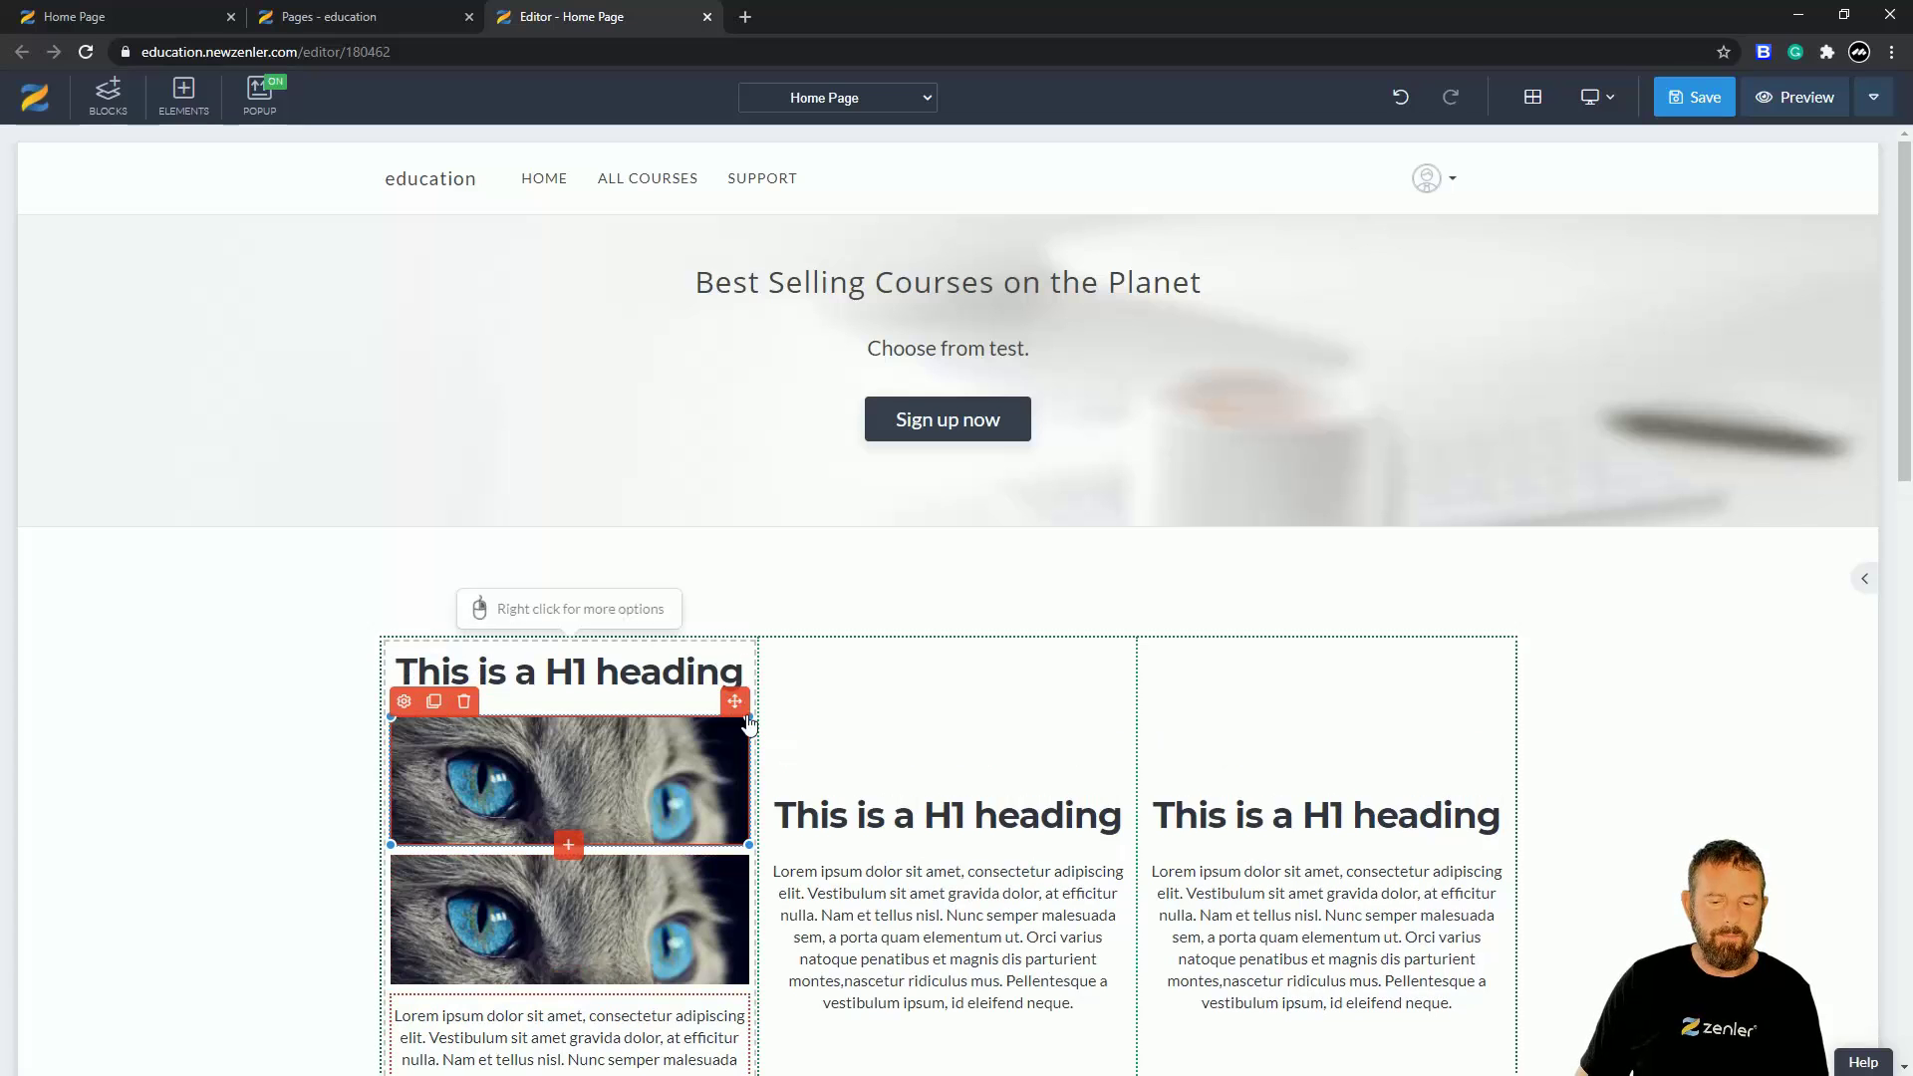
drag(735, 705, 875, 825)
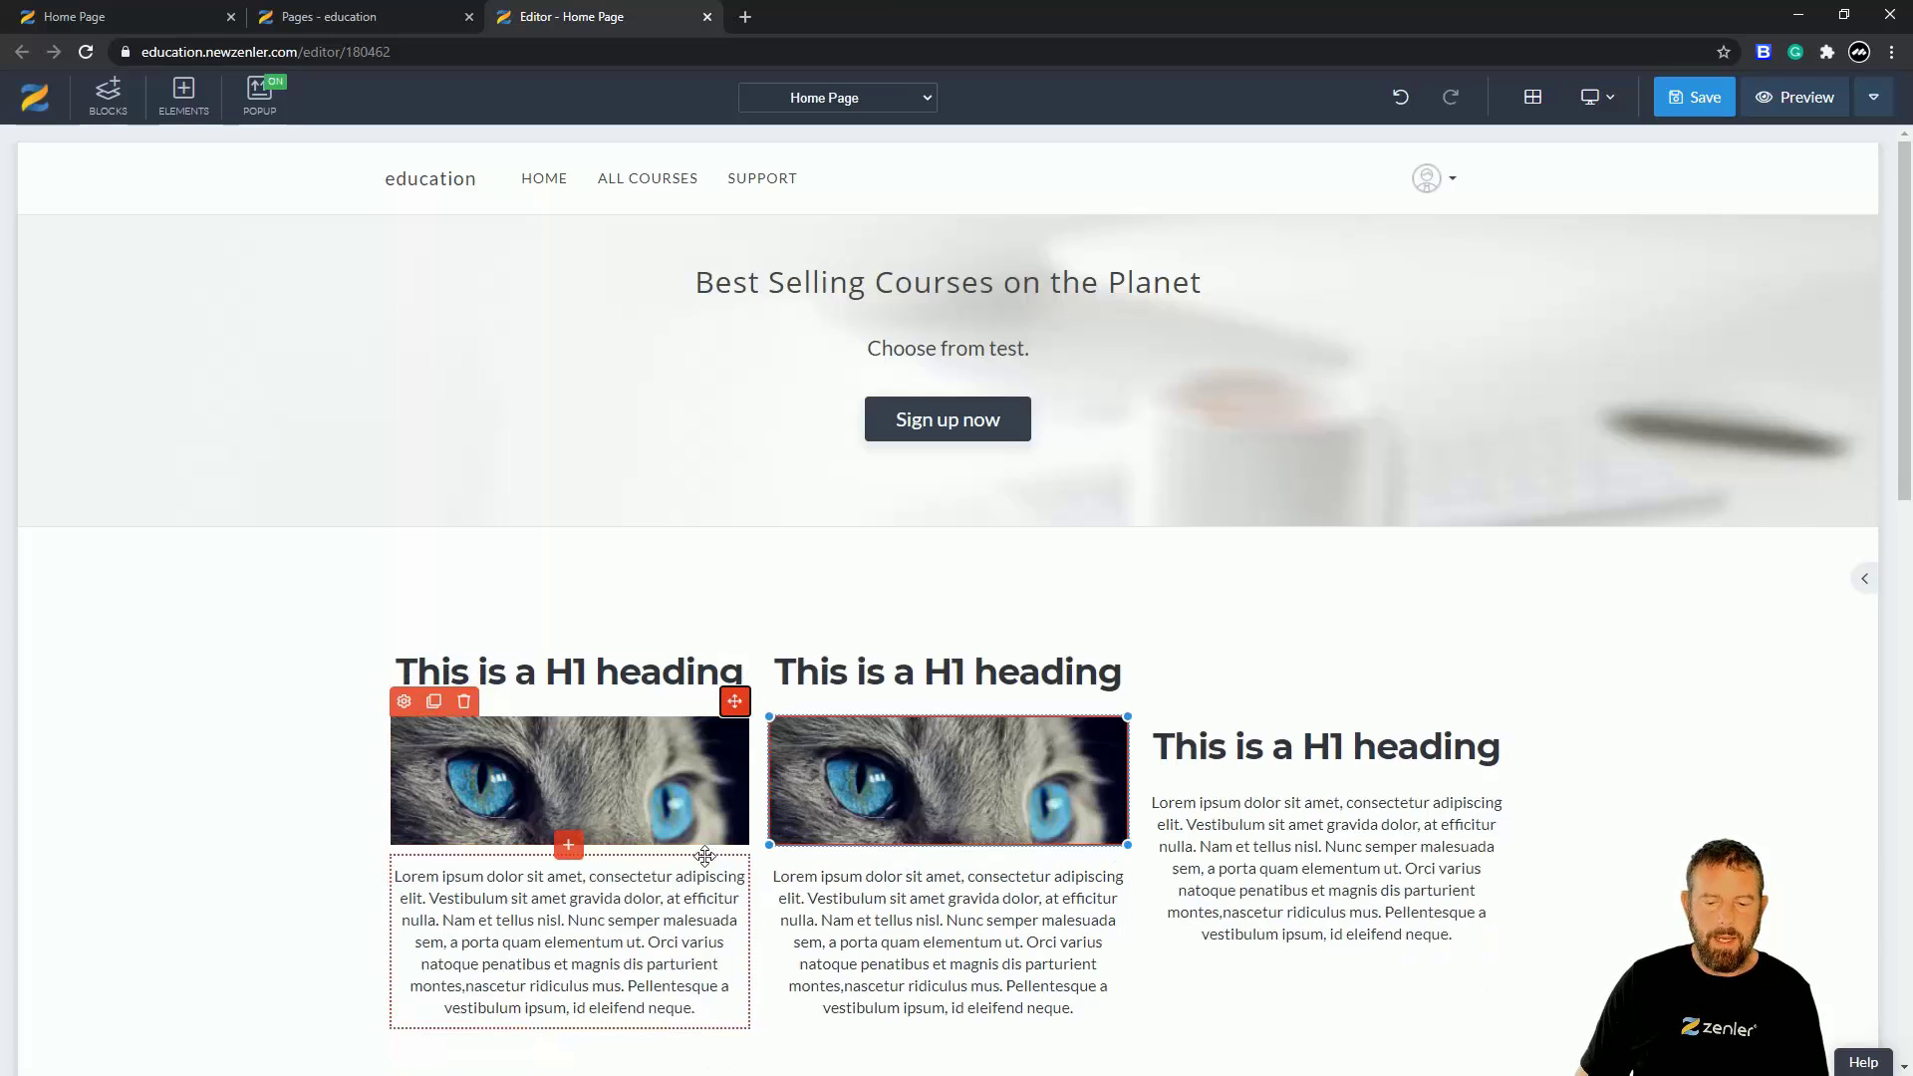
click(812, 702)
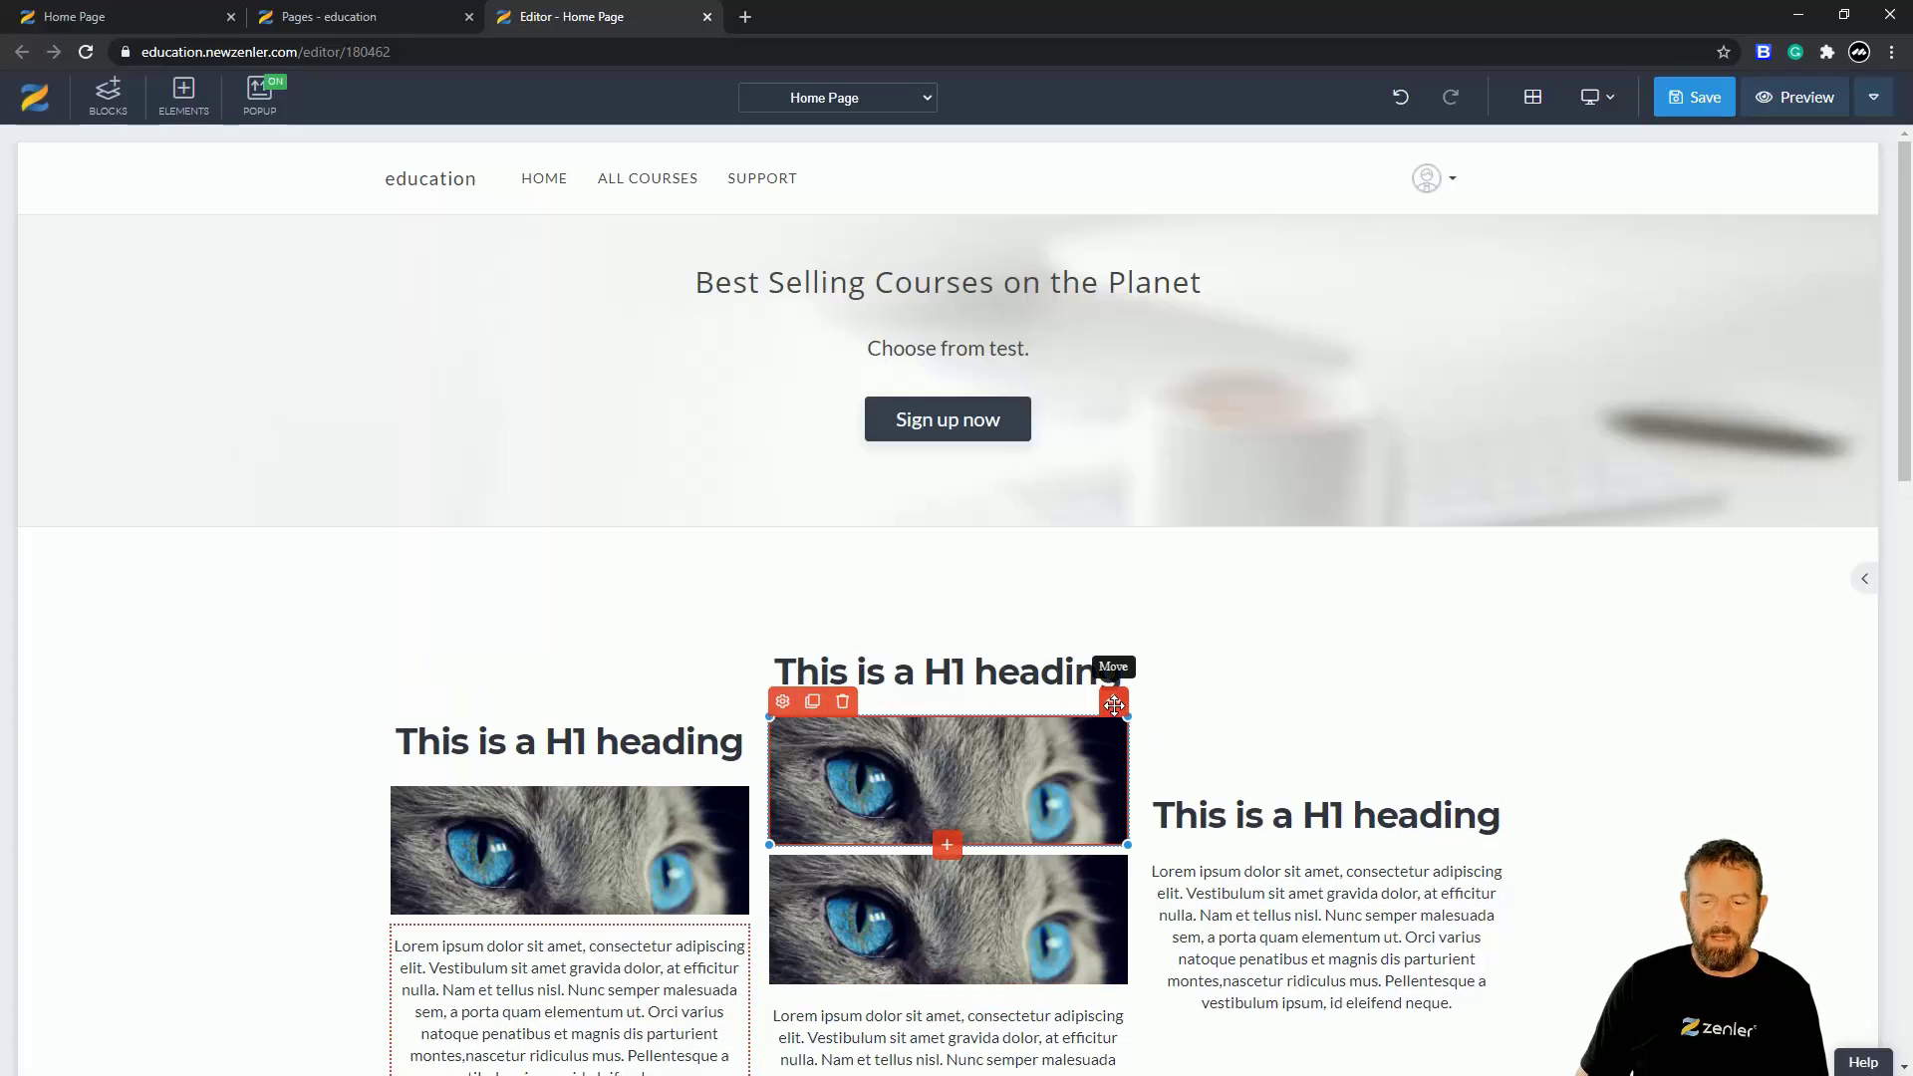
drag(1113, 702, 648, 731)
drag(1113, 701, 1276, 853)
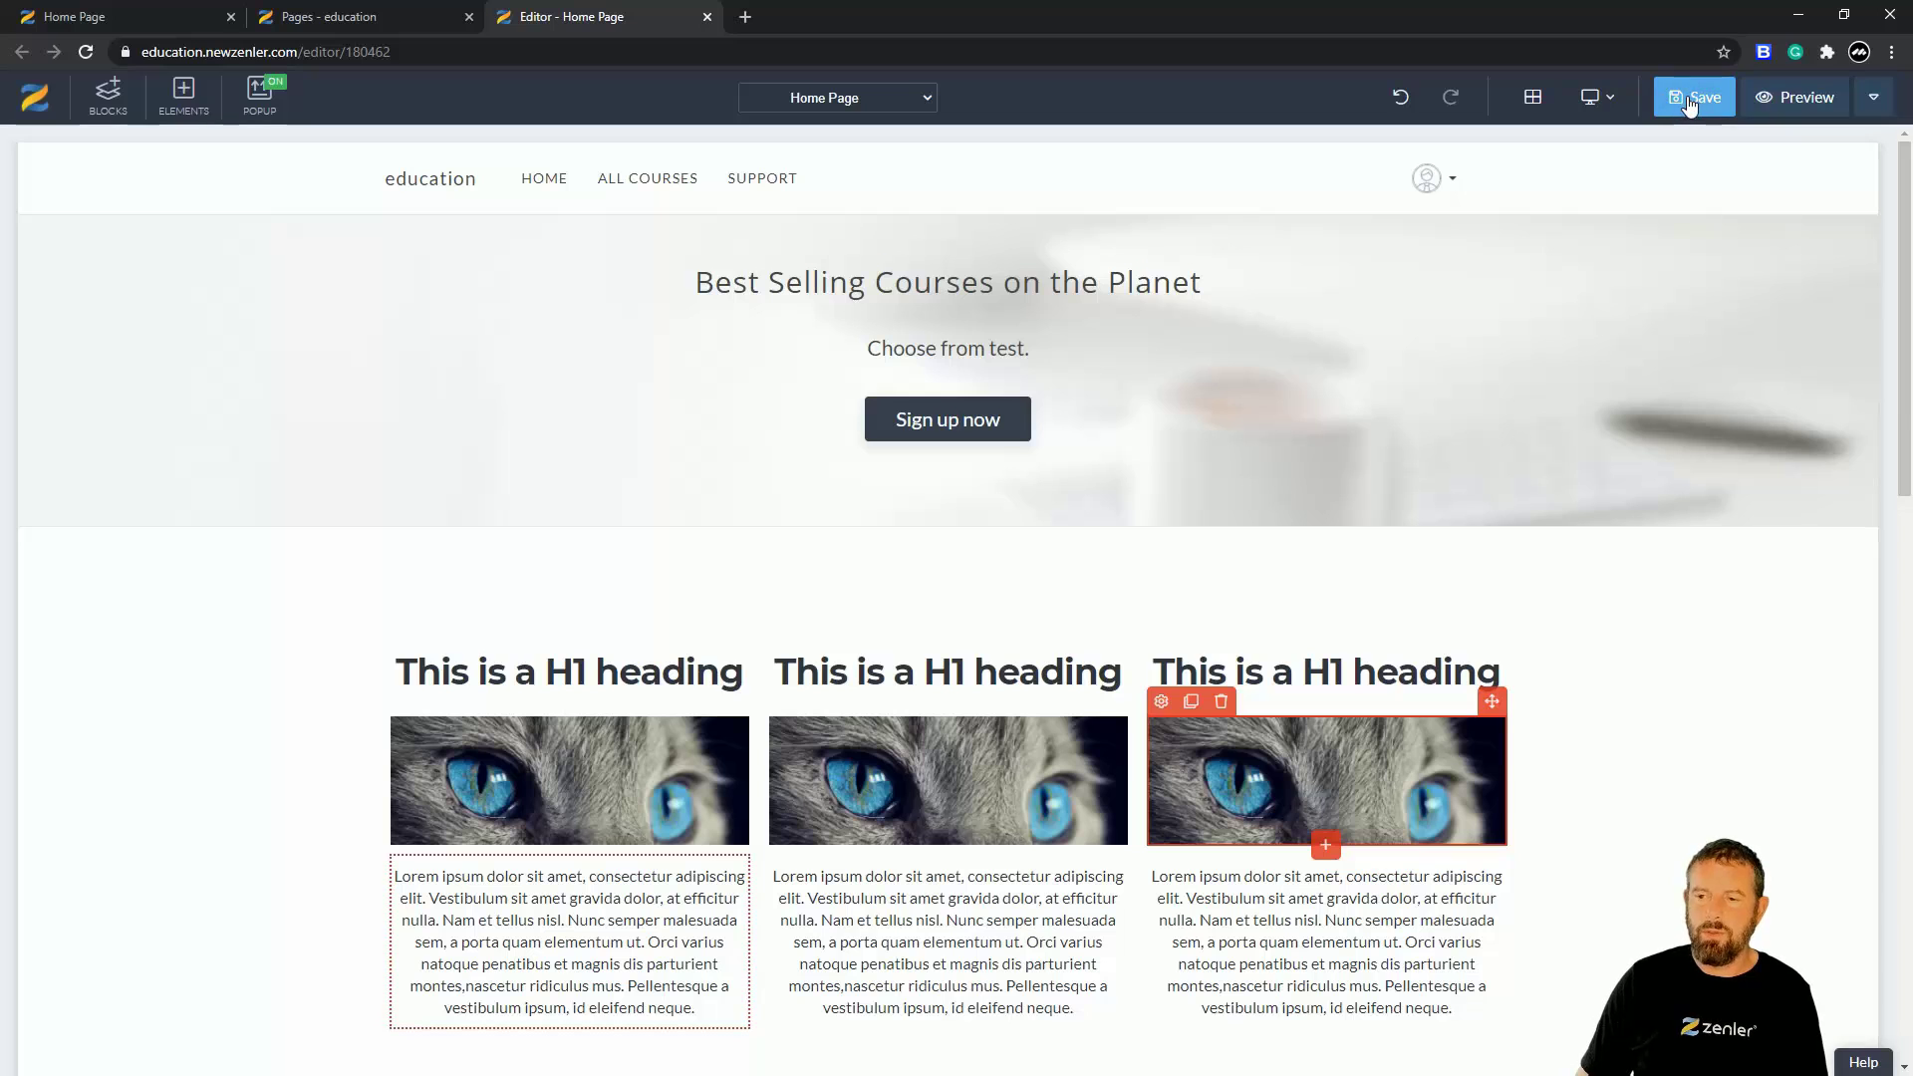
- Save the home page changes, cancel the SEO Settings dialog, and request the preview again
click(1803, 105)
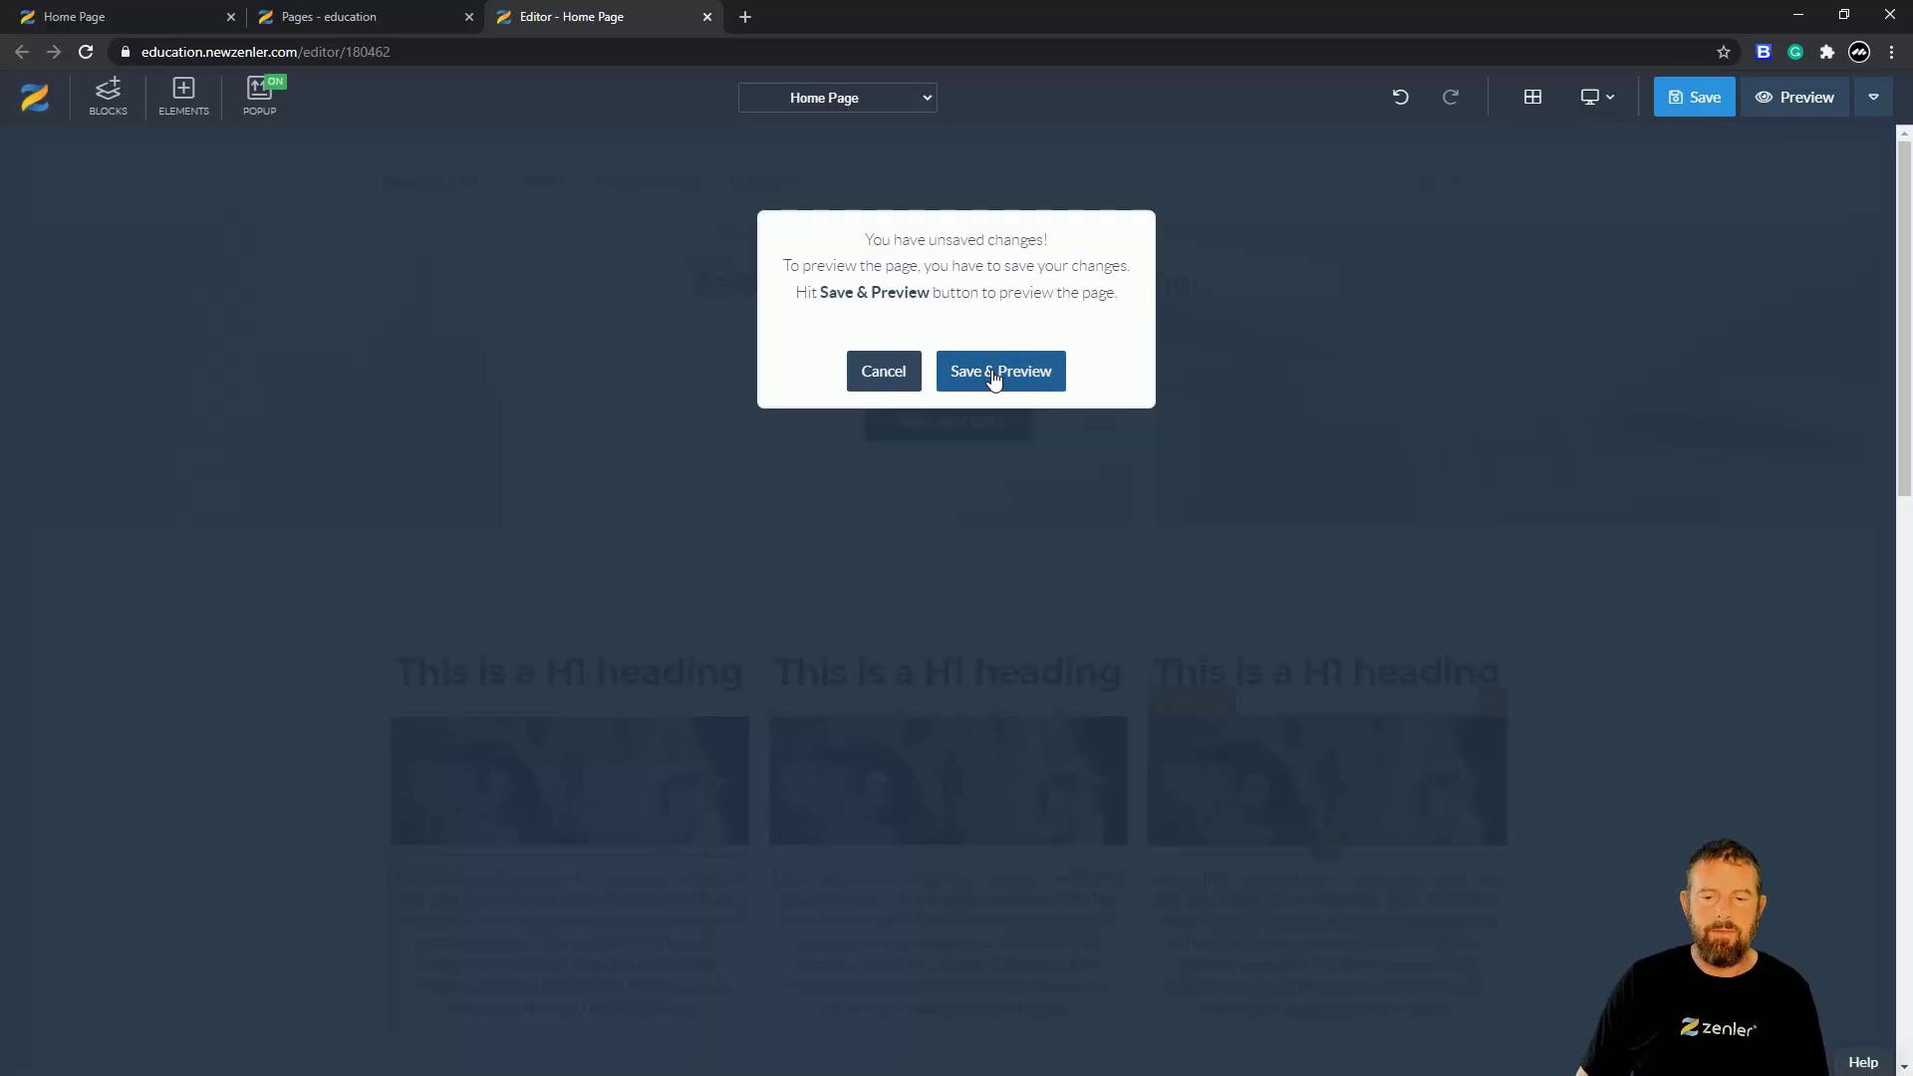
click(994, 373)
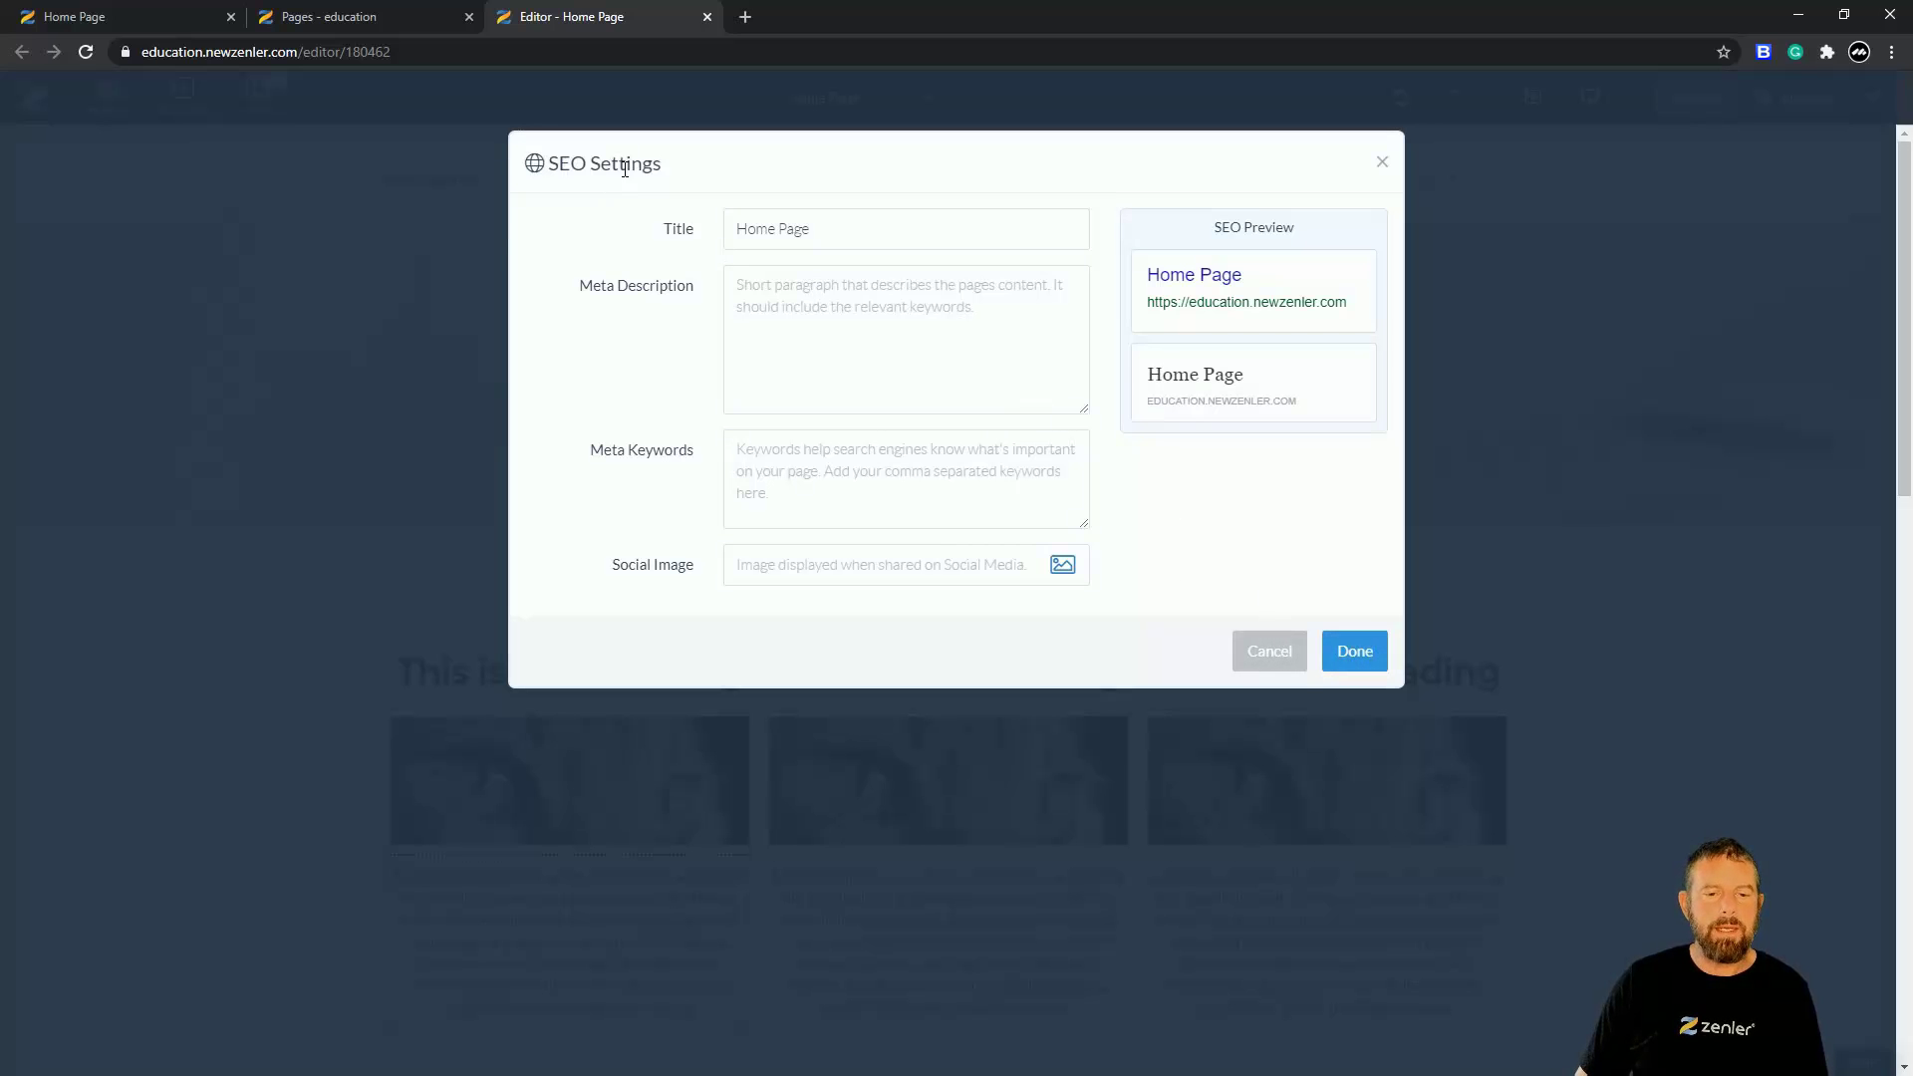
click(1357, 653)
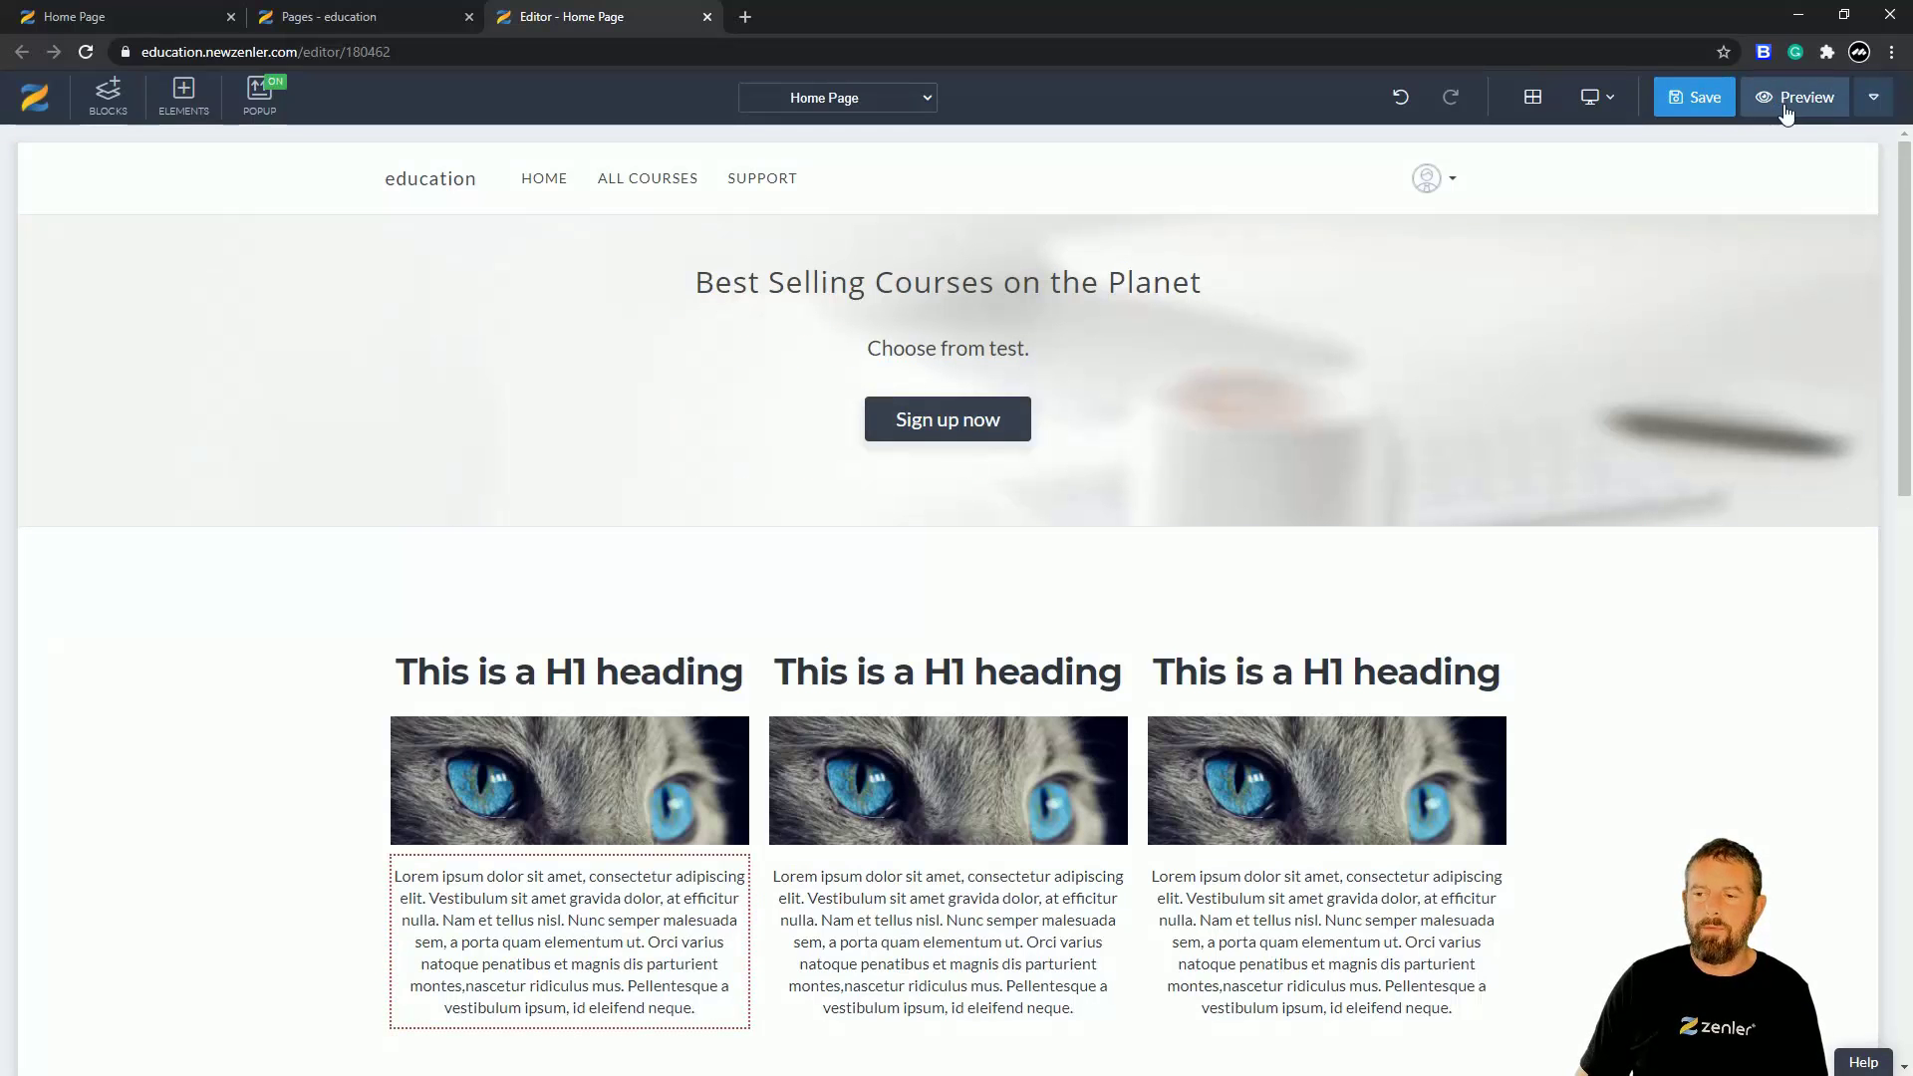
click(1794, 96)
- Save and check the home page preview, then go back to the Editor - Home Page tab
click(993, 375)
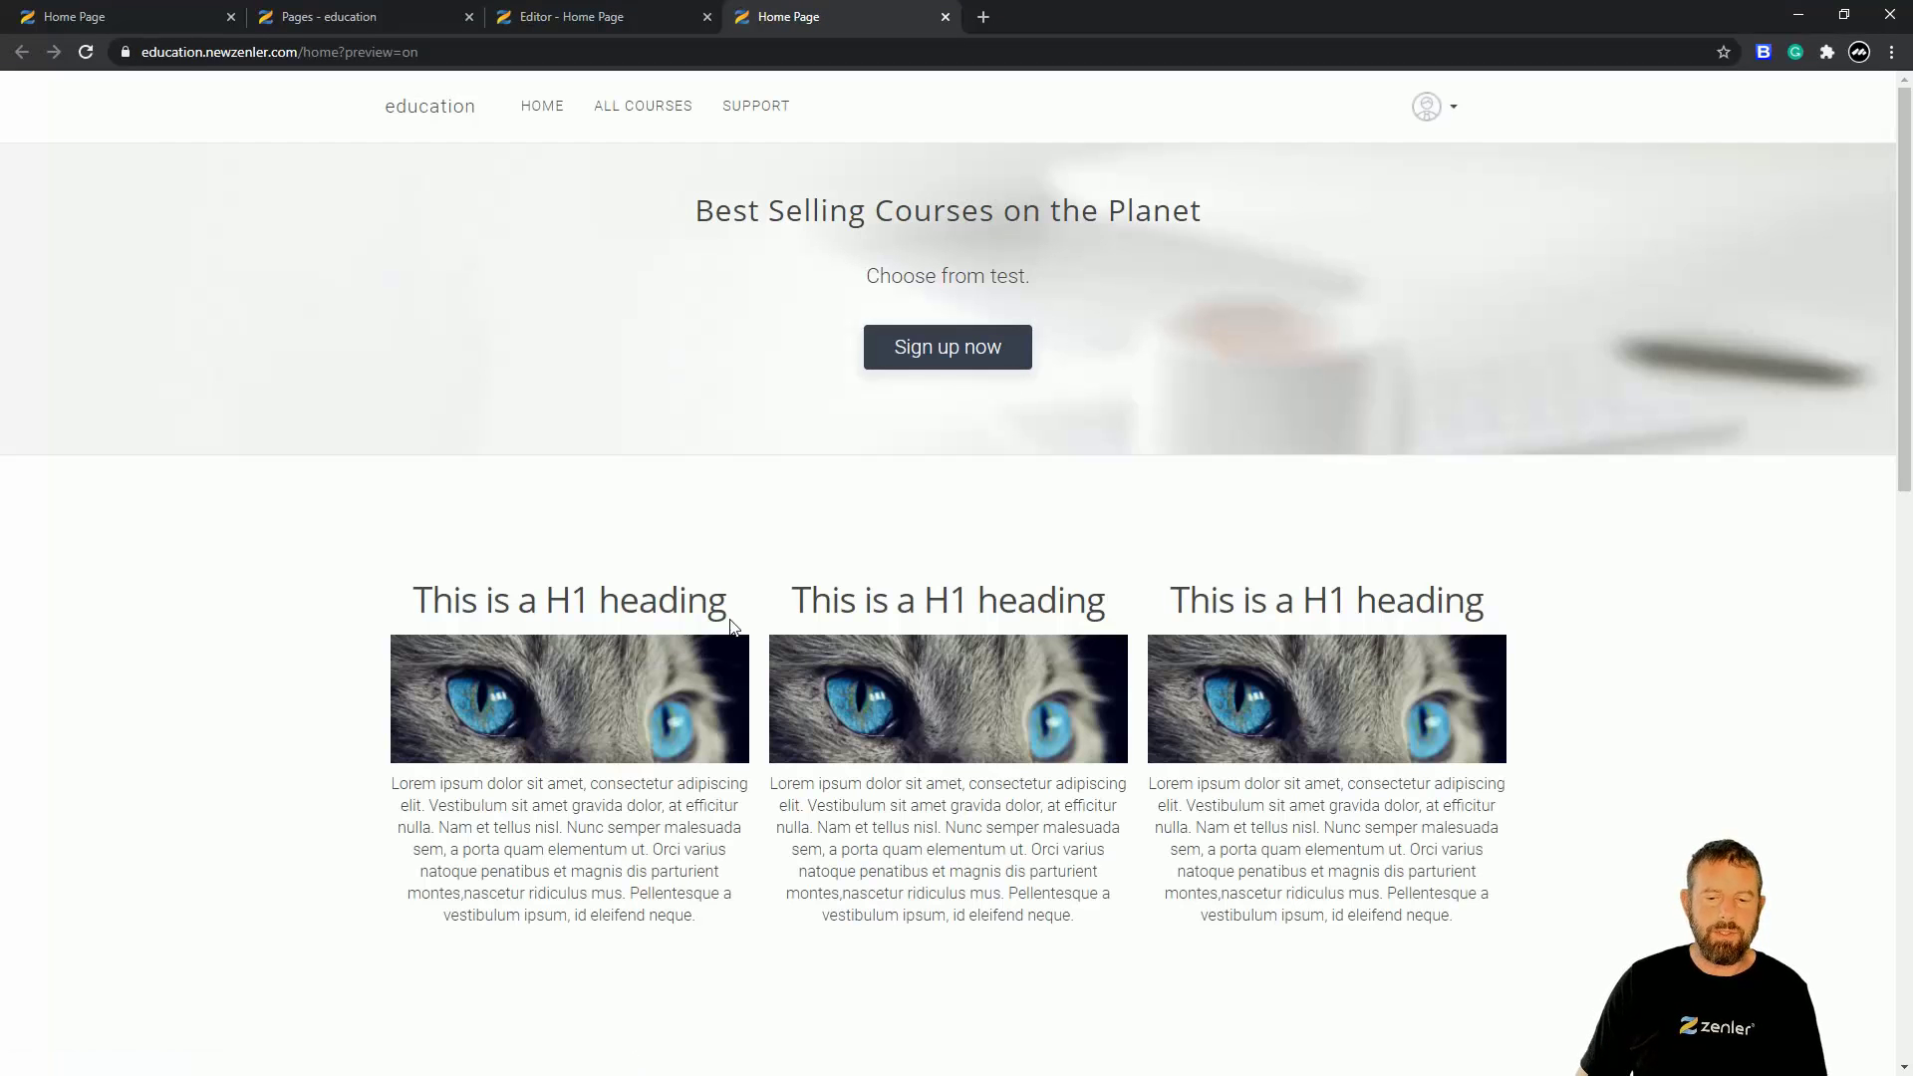
scroll(731, 624, down, 5)
scroll(672, 564, up, 4)
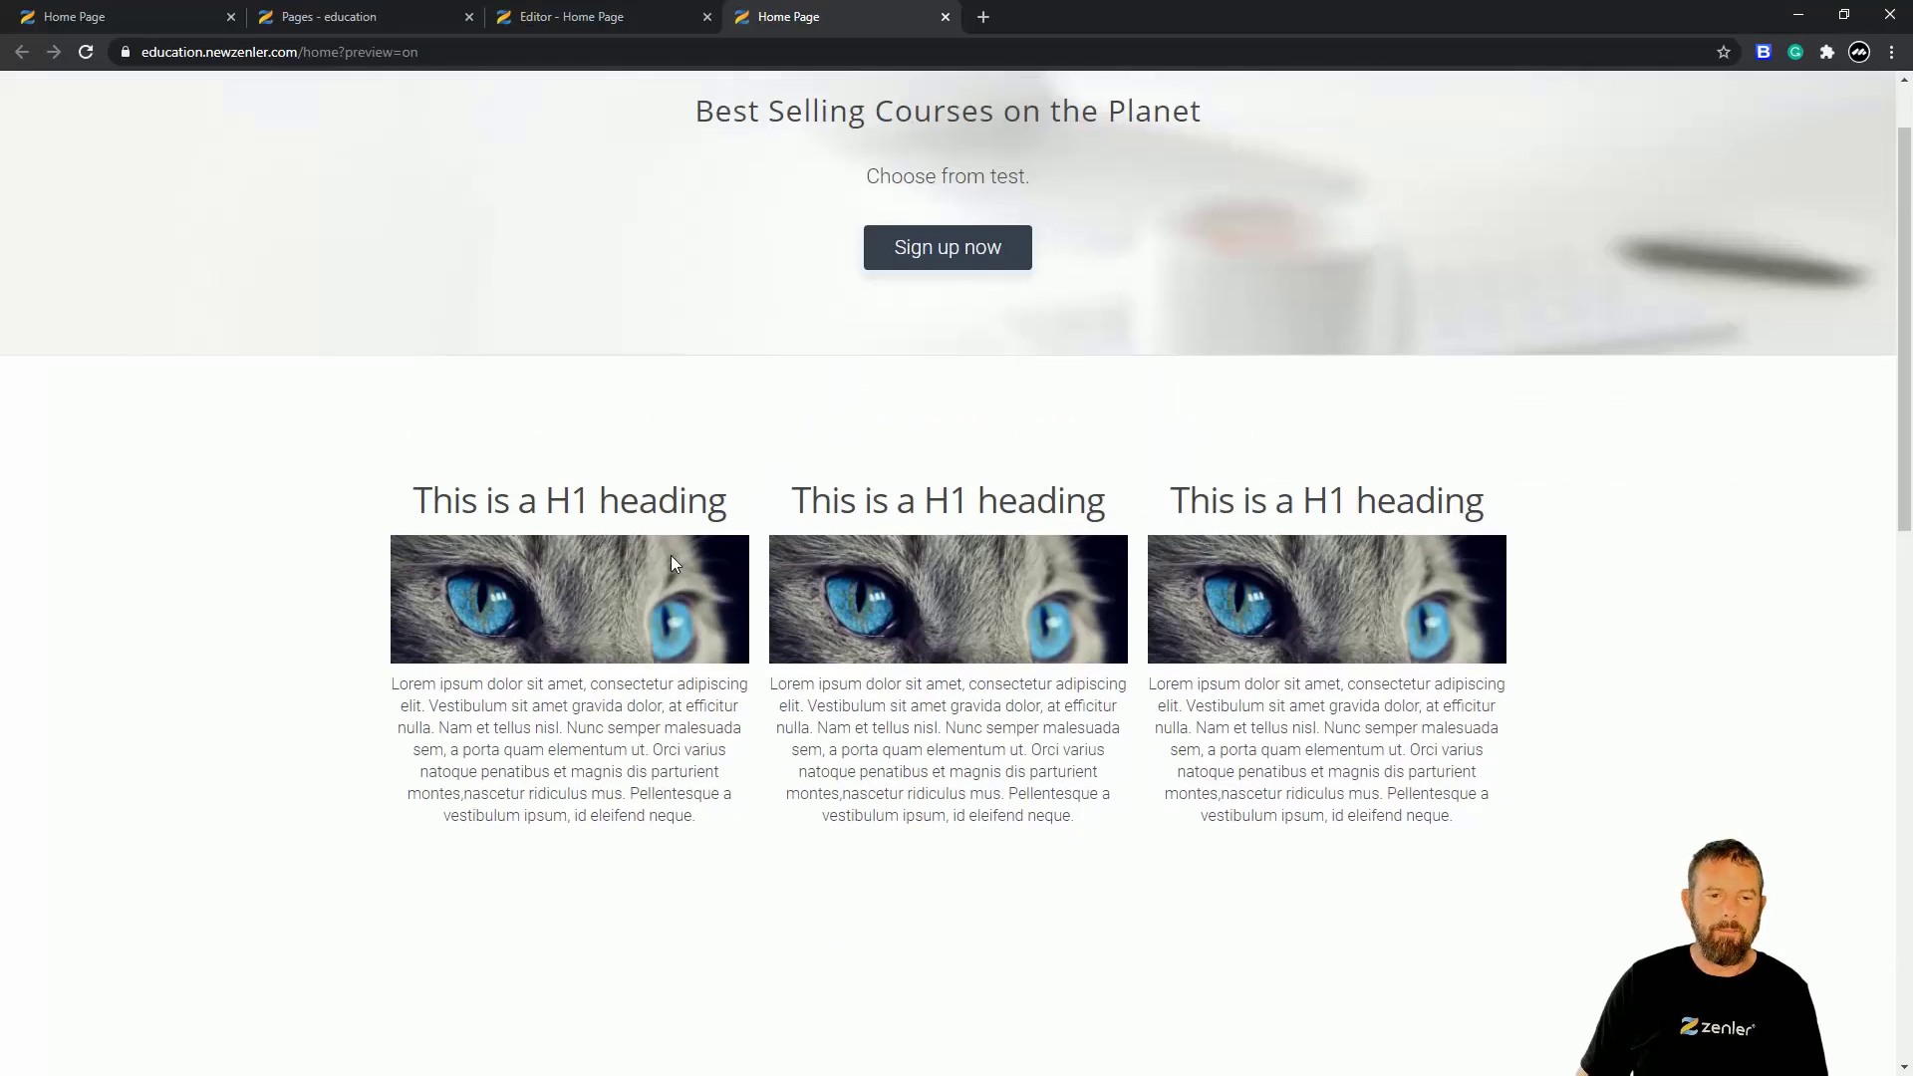
click(180, 28)
click(383, 18)
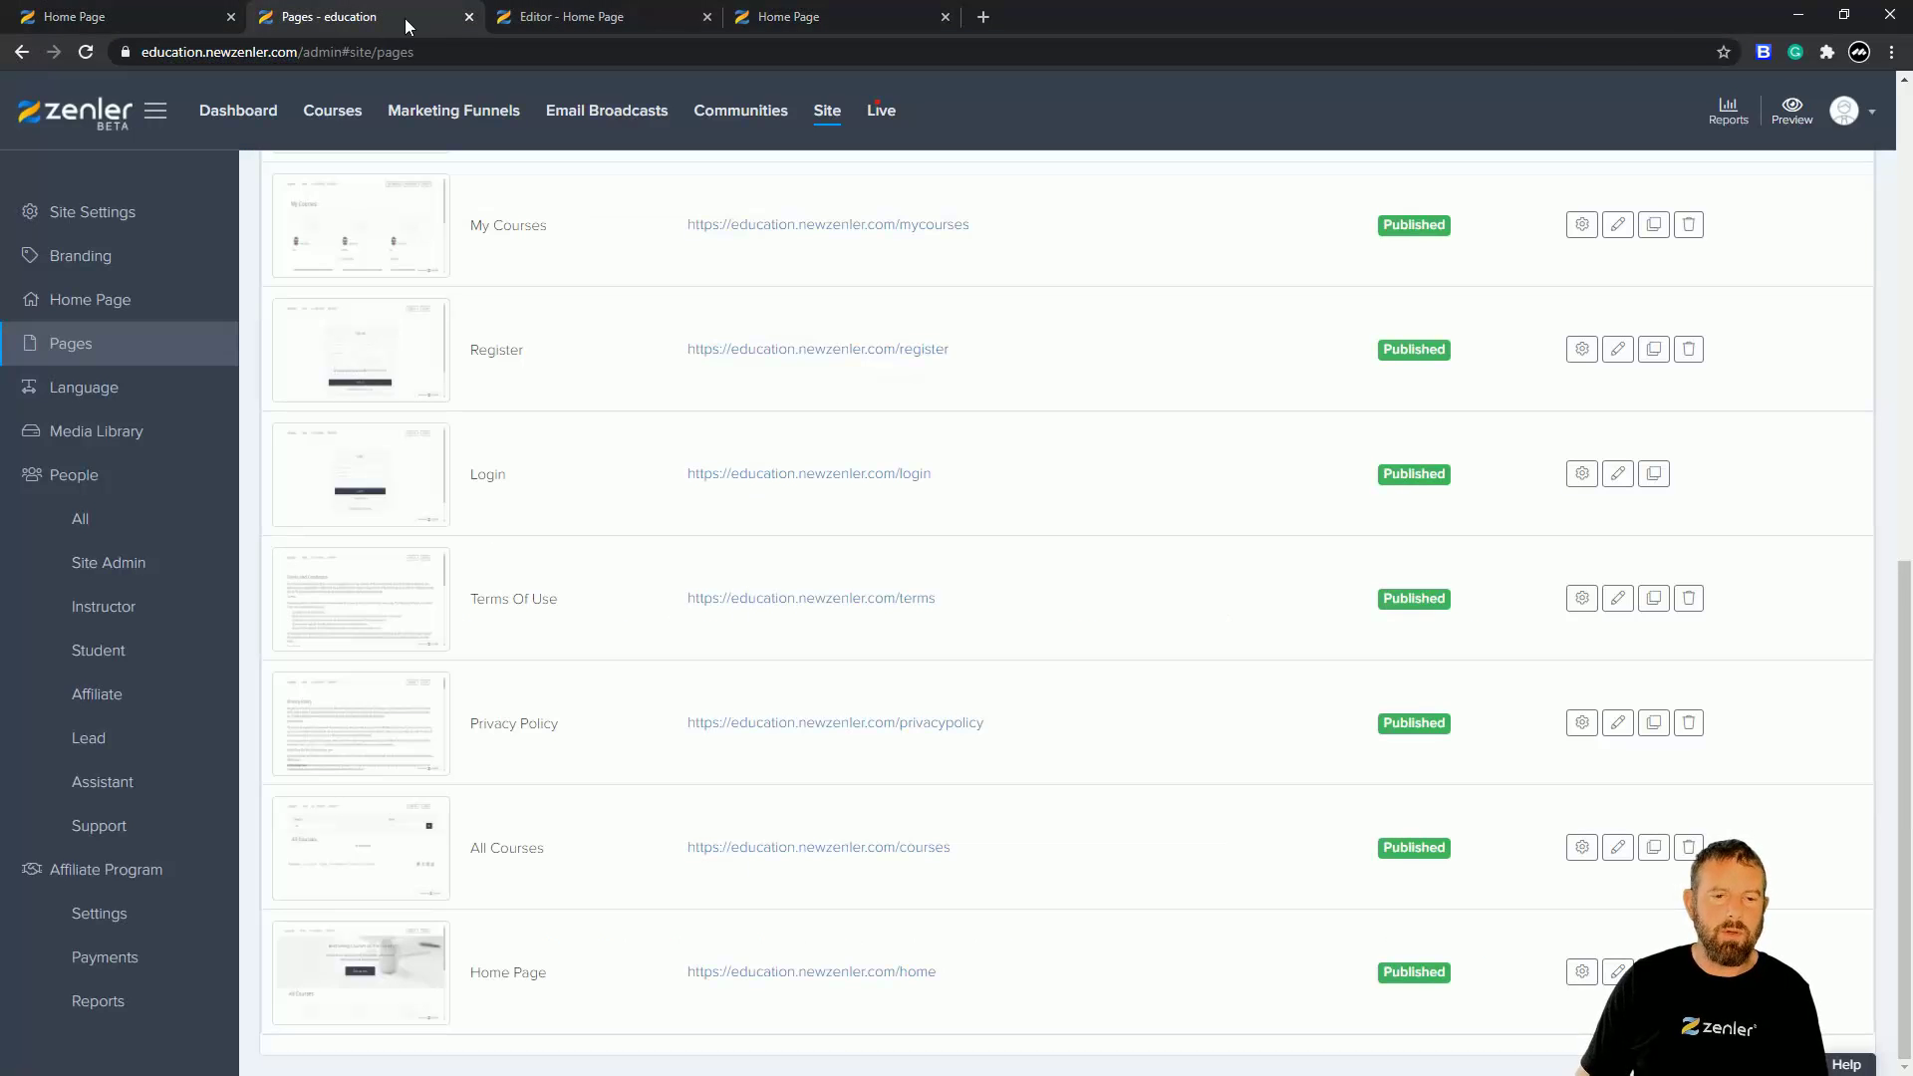
click(638, 17)
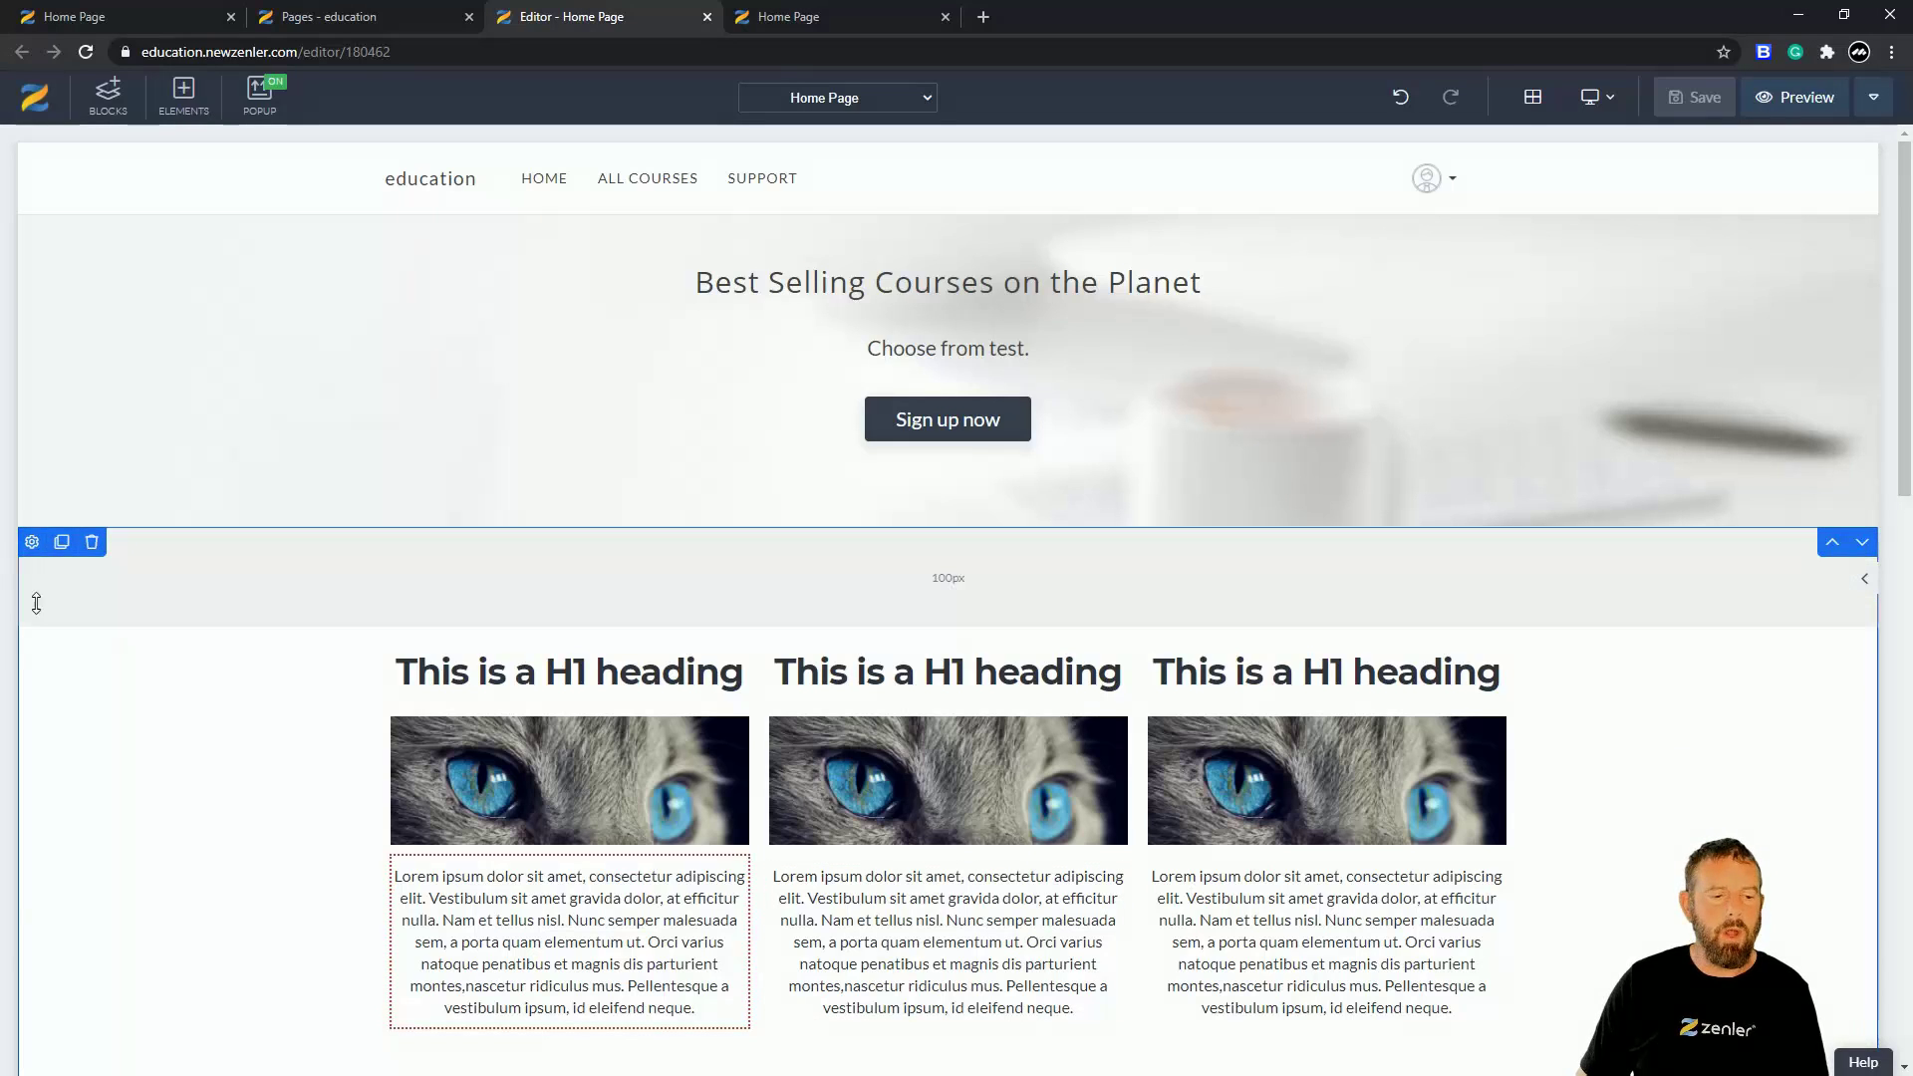
- Set the three-column section's background colour to black in its Settings
click(31, 543)
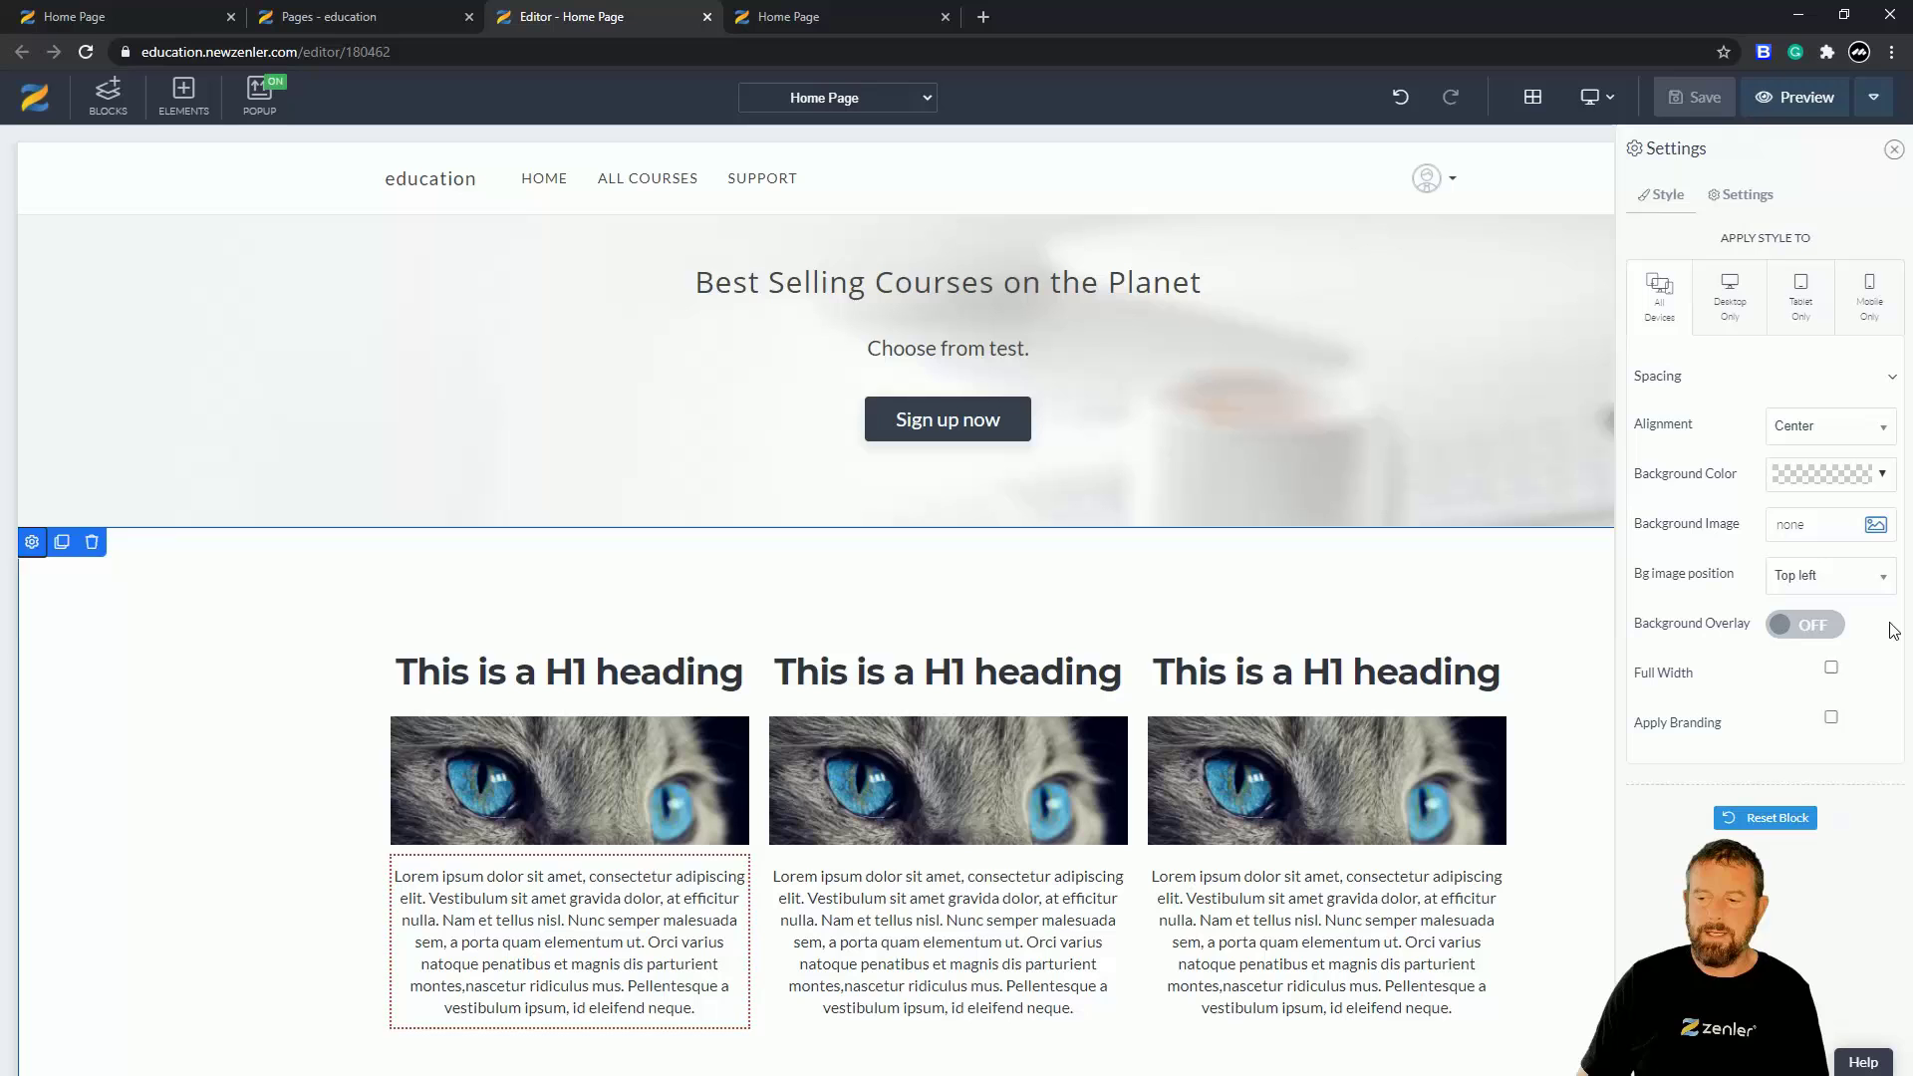
click(1882, 478)
click(1829, 522)
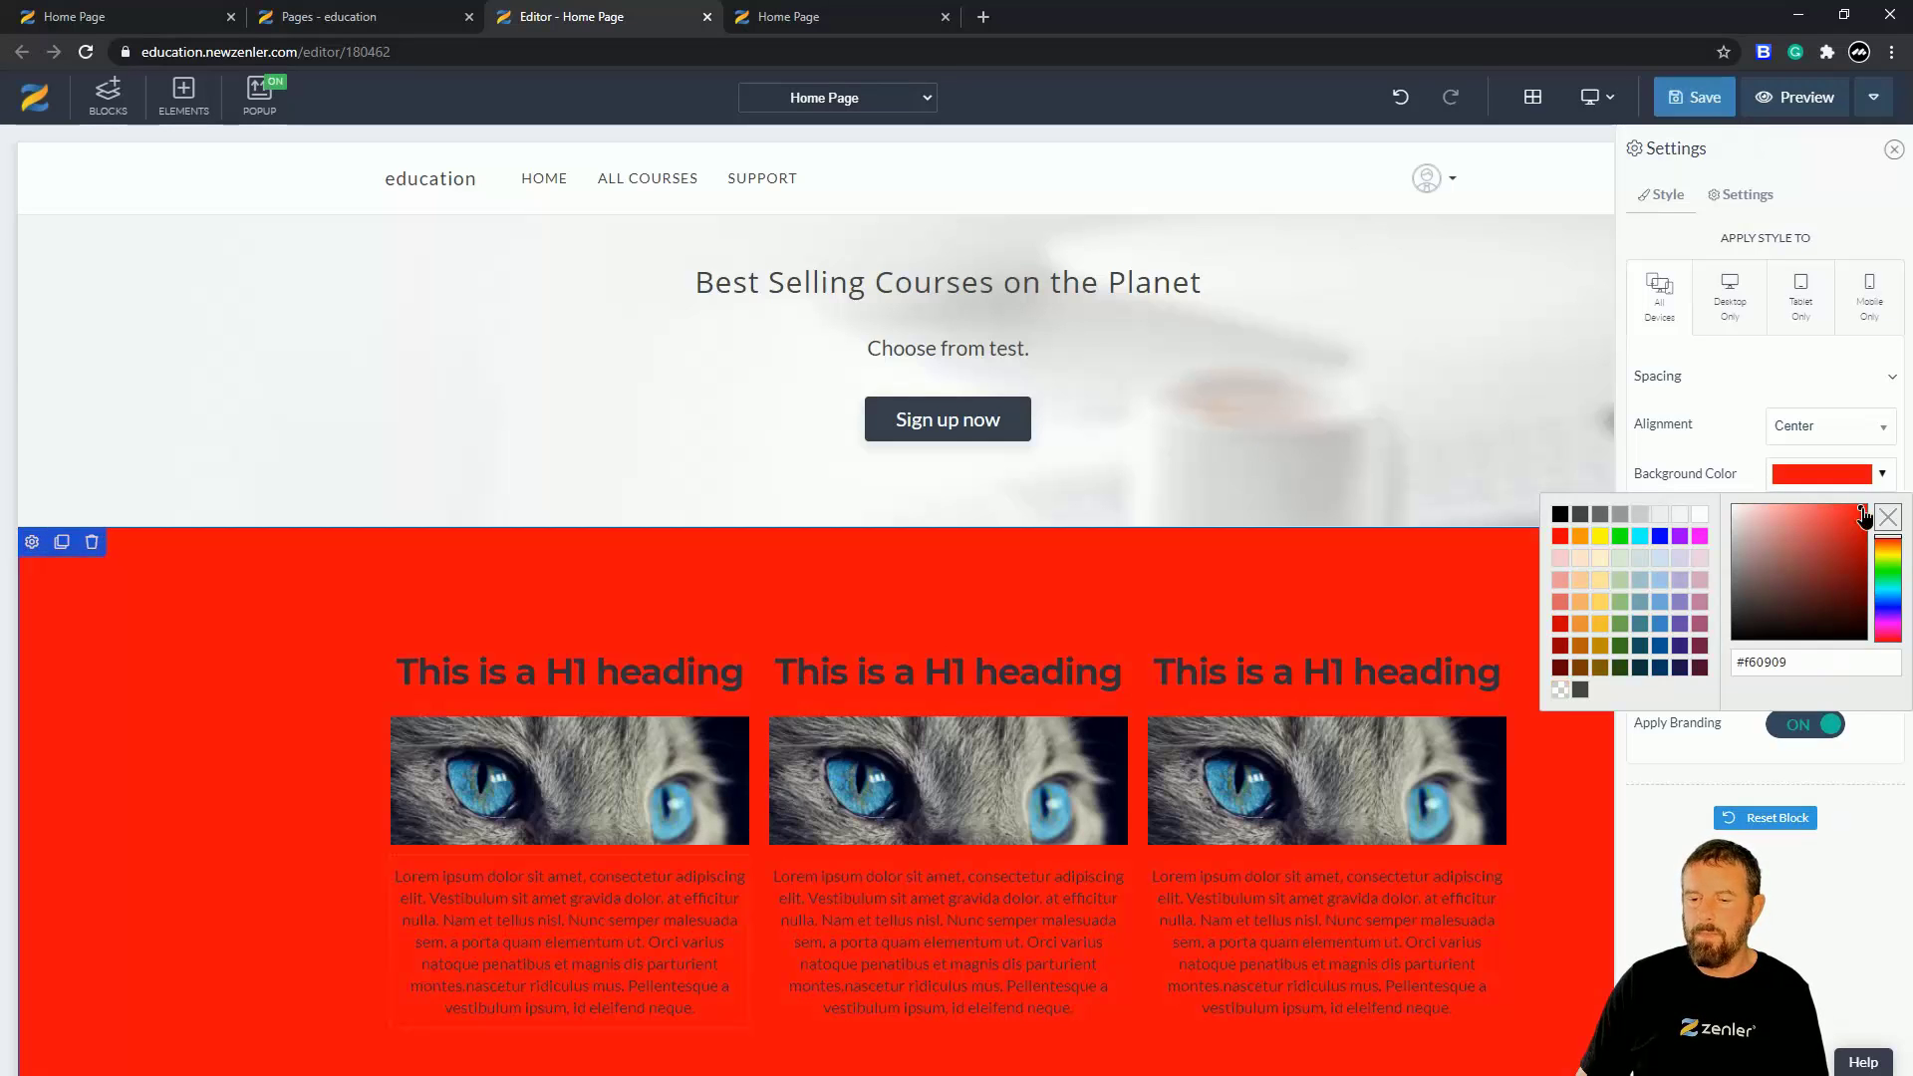
drag(1783, 524, 1719, 506)
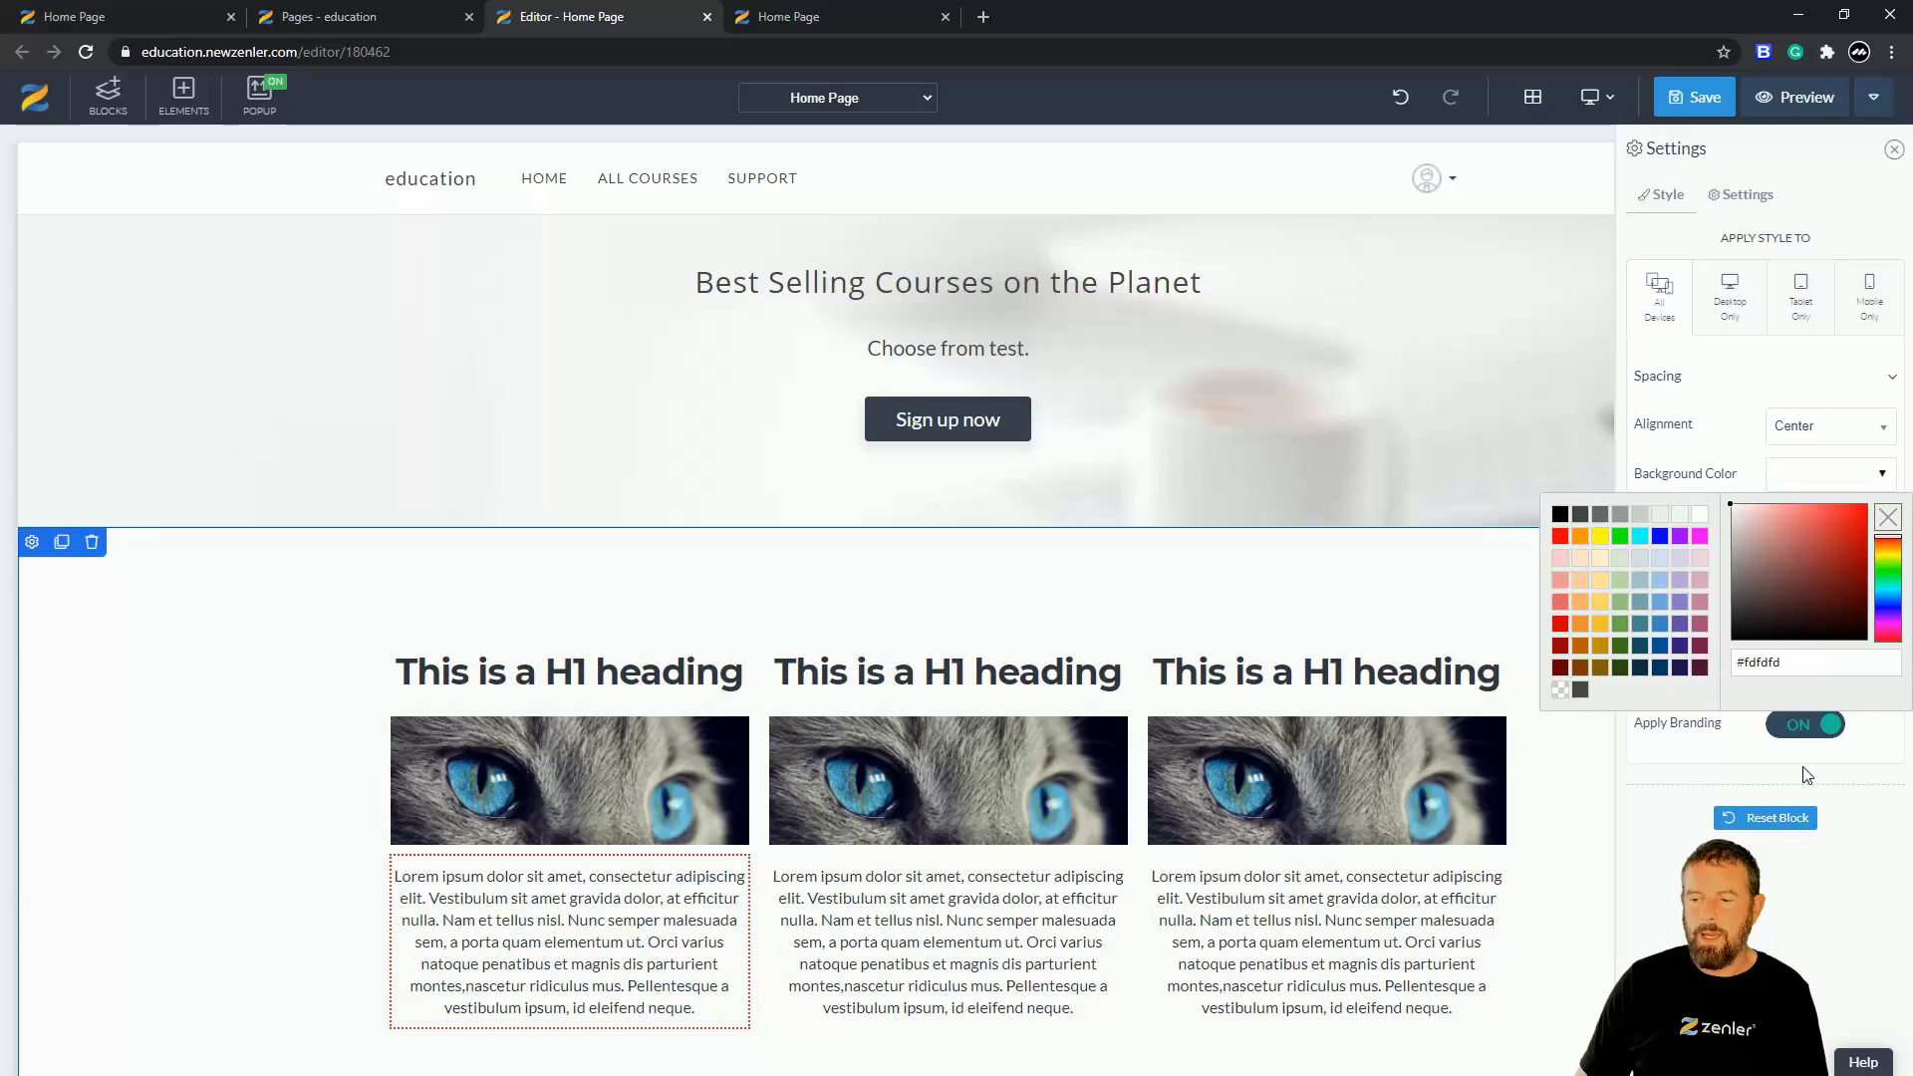
click(1730, 639)
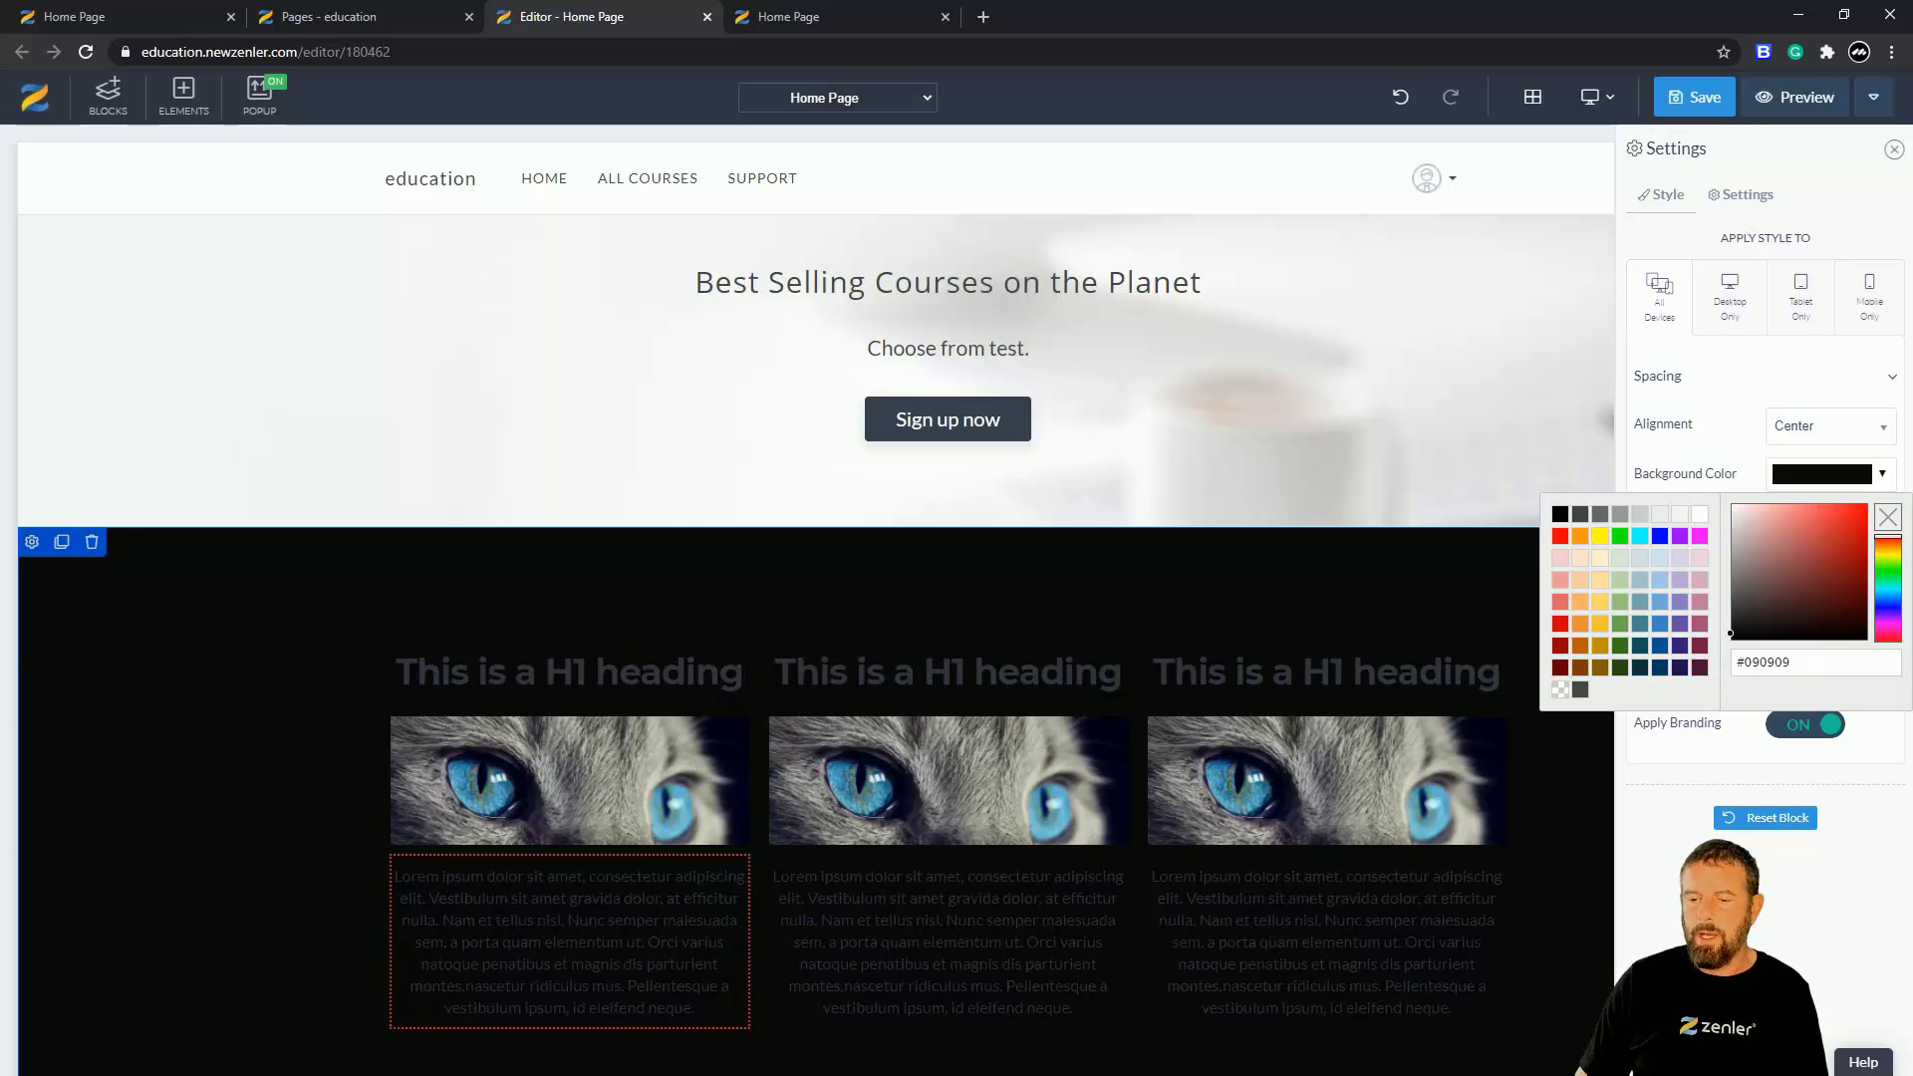
click(1702, 478)
click(1876, 526)
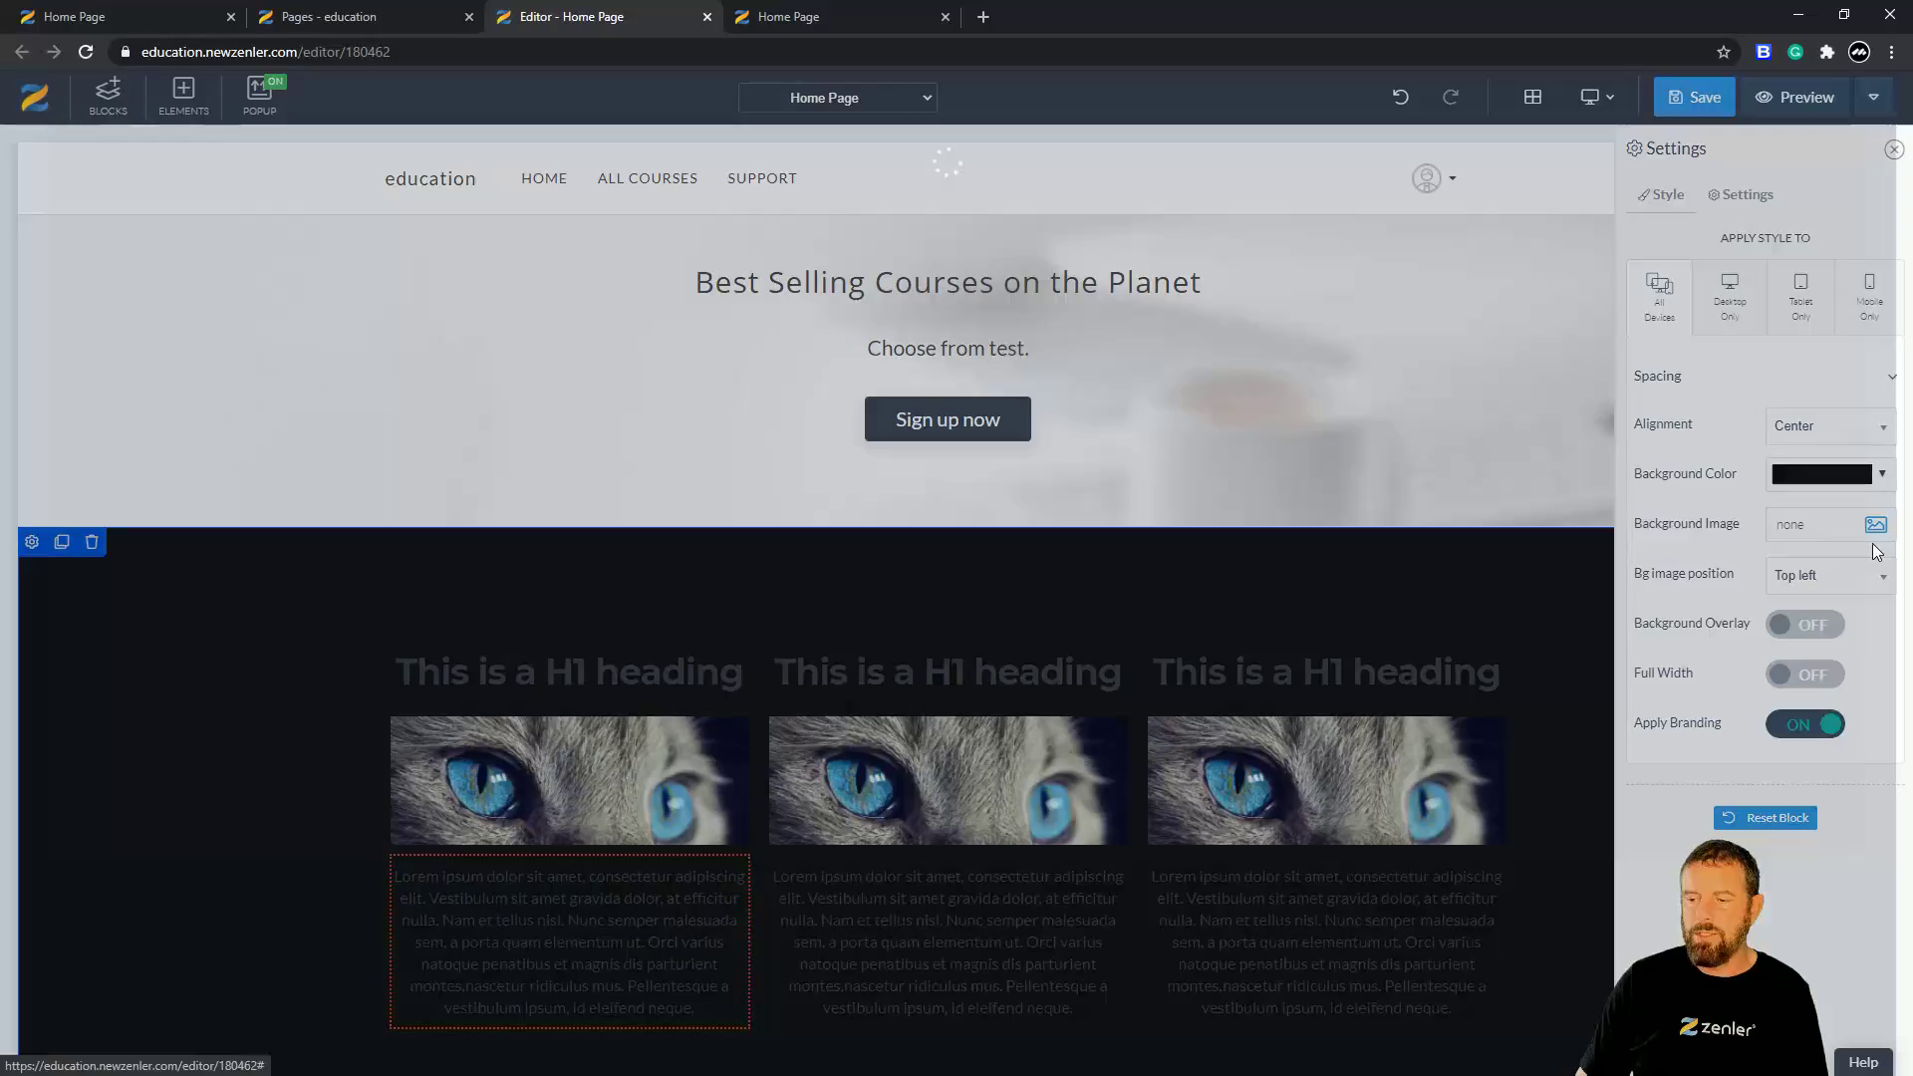
- Set the cat photo as the section background and switch on Background Overlay
click(546, 356)
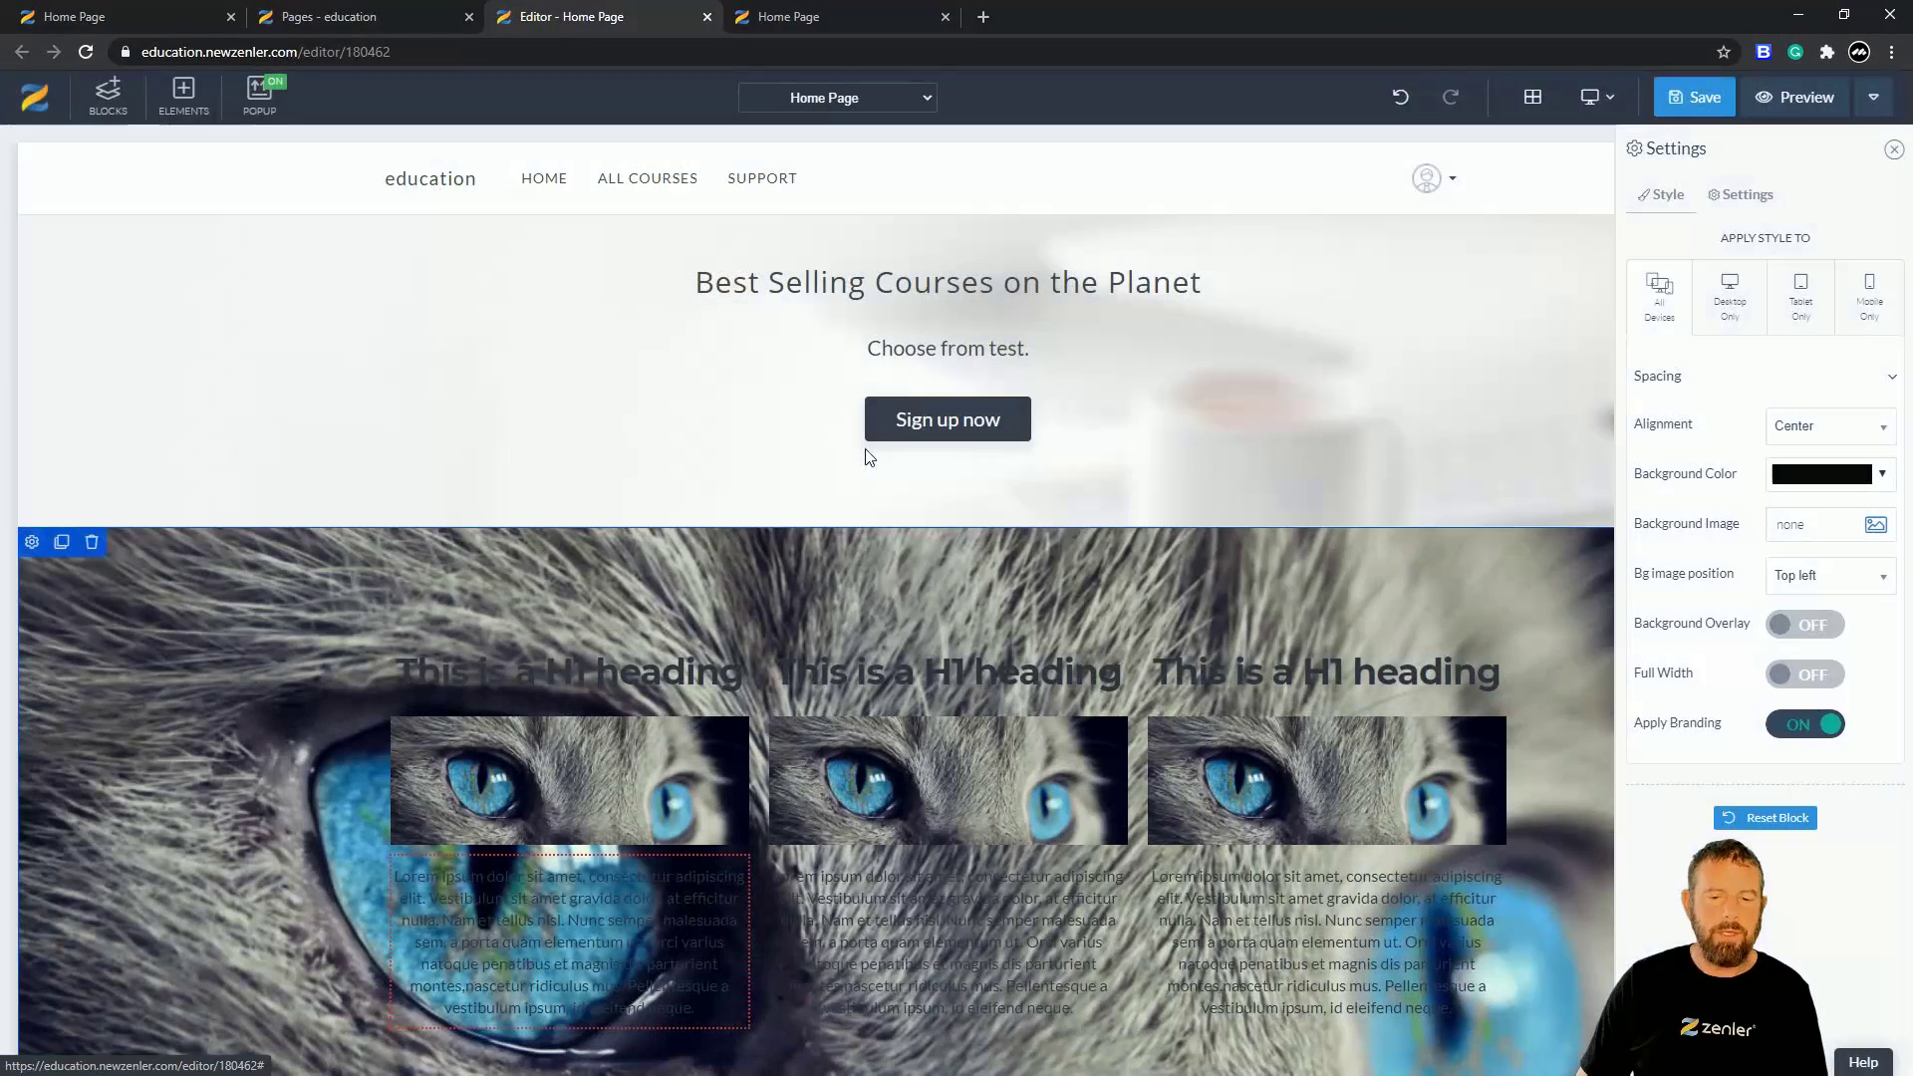
scroll(306, 683, down, 1)
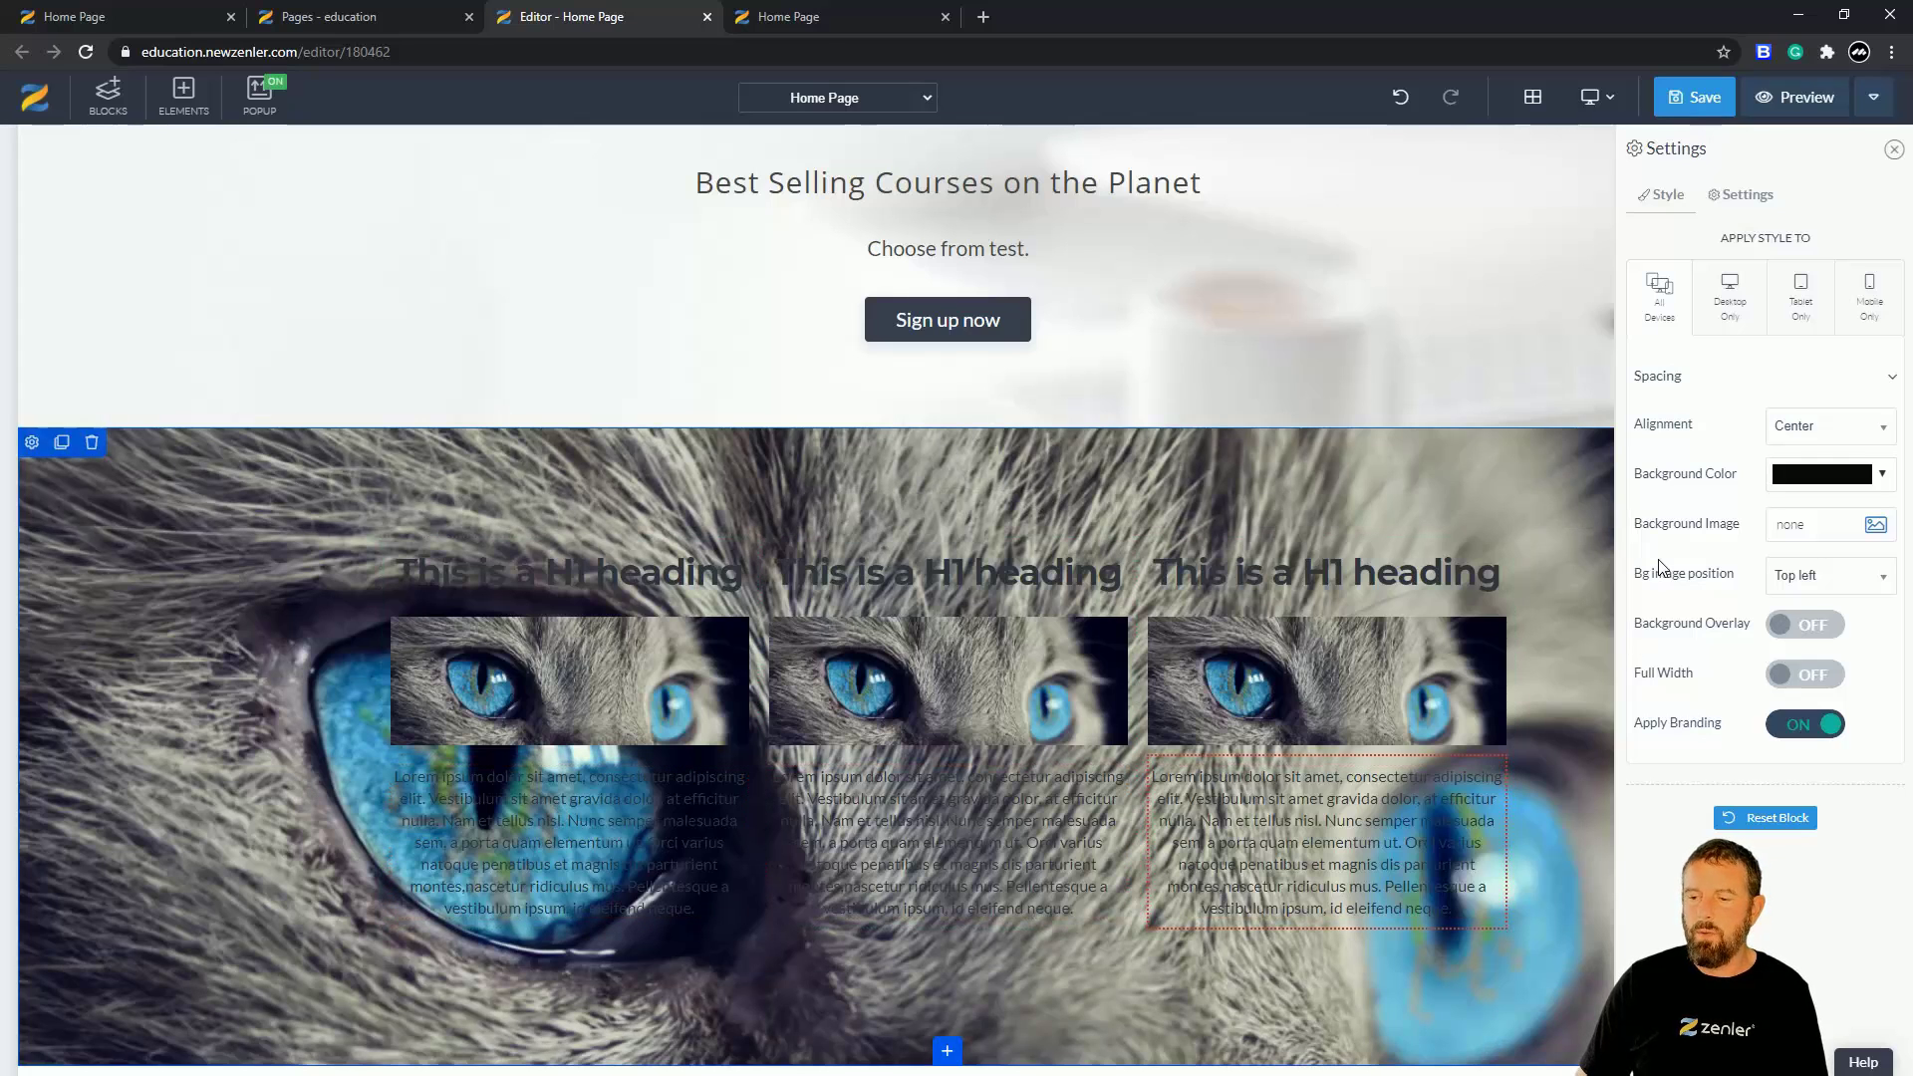
click(1782, 626)
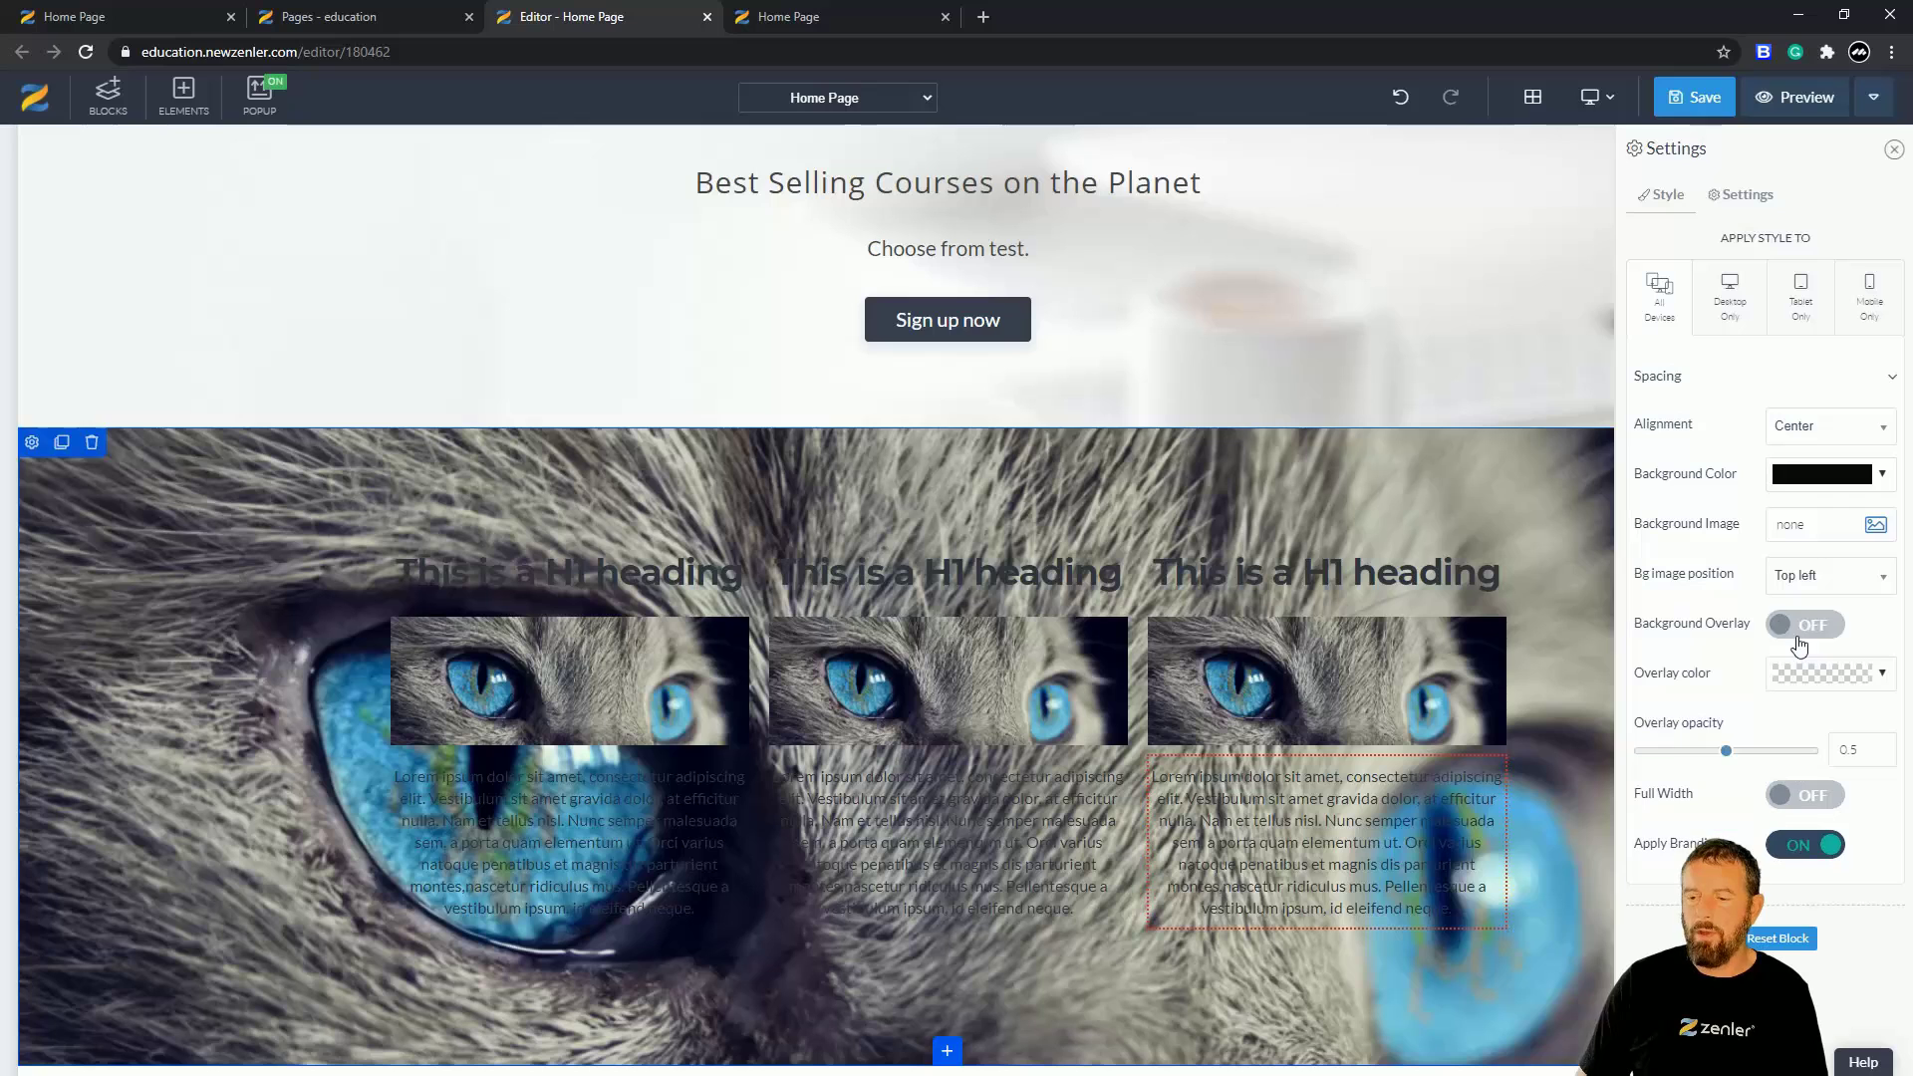
- Make the overlay colour white with an overlay opacity of 0.8
click(1883, 676)
click(1699, 714)
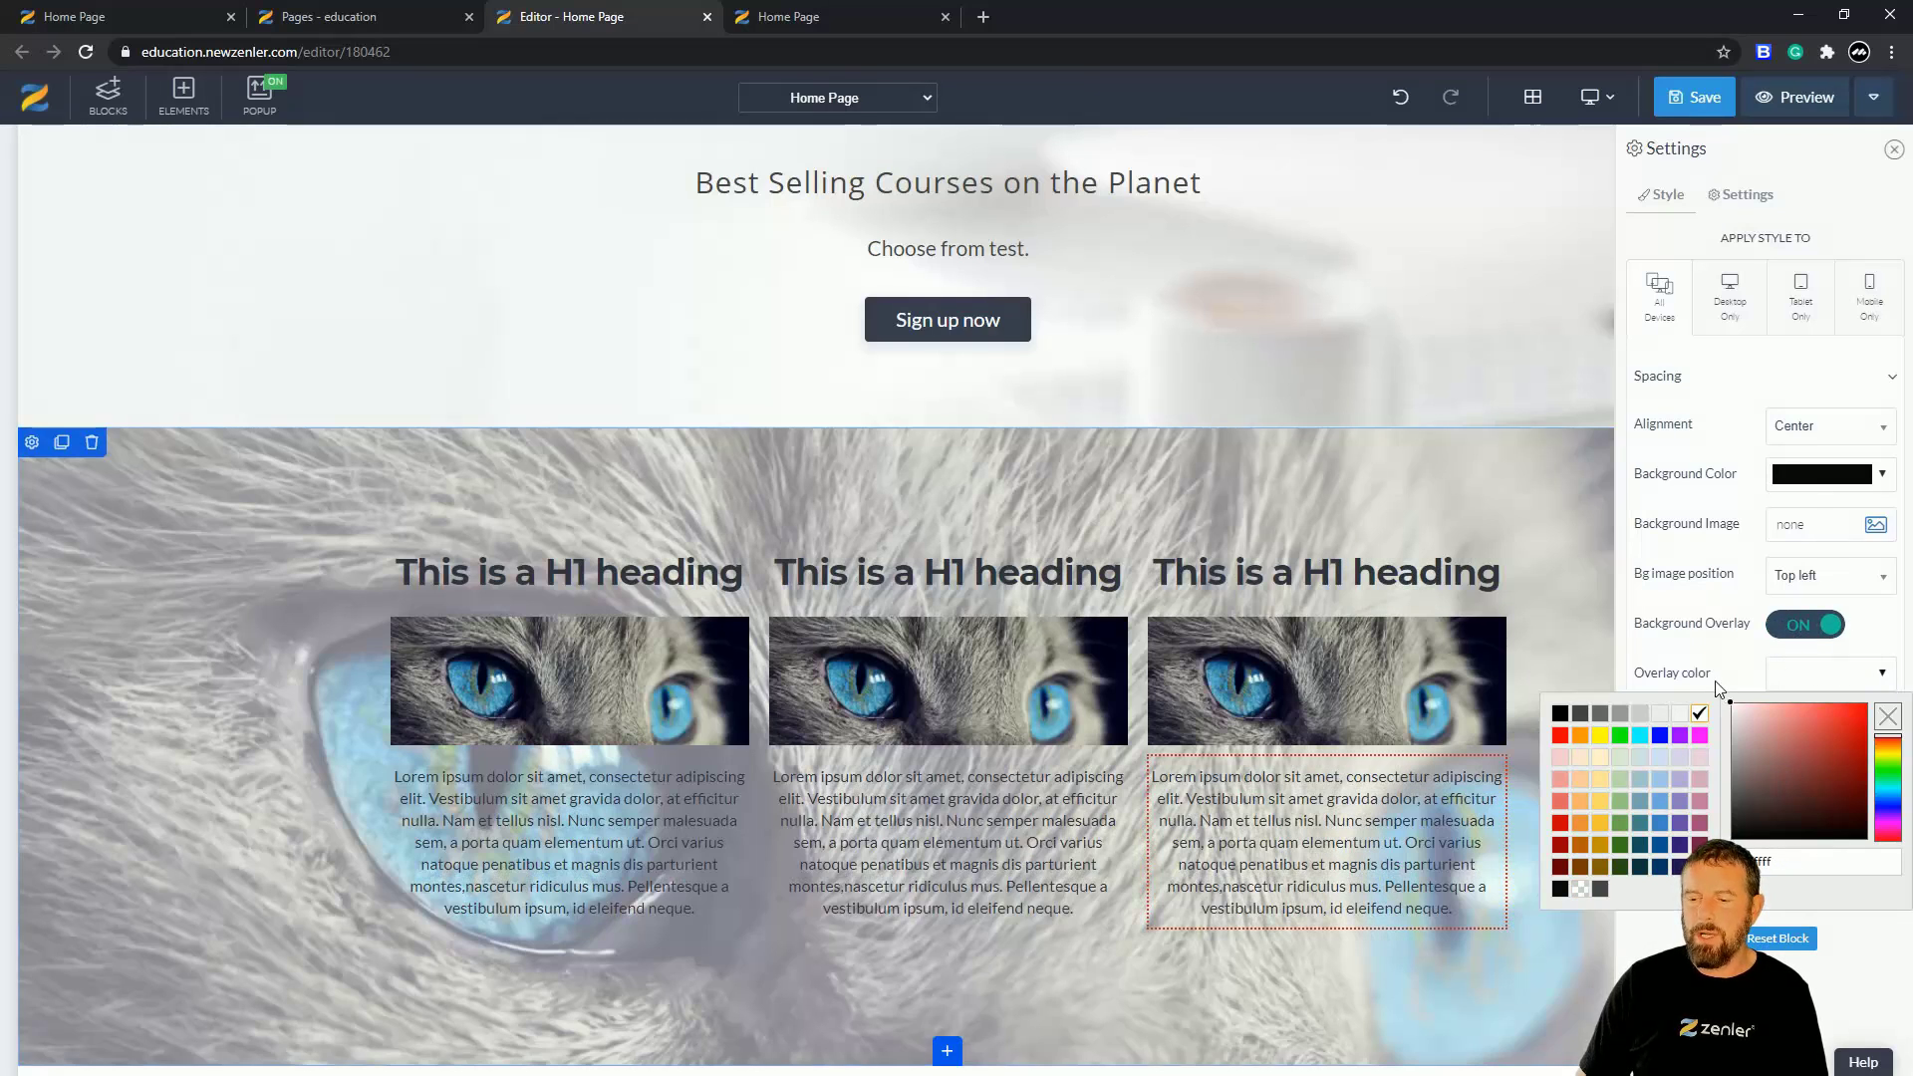
key(Escape)
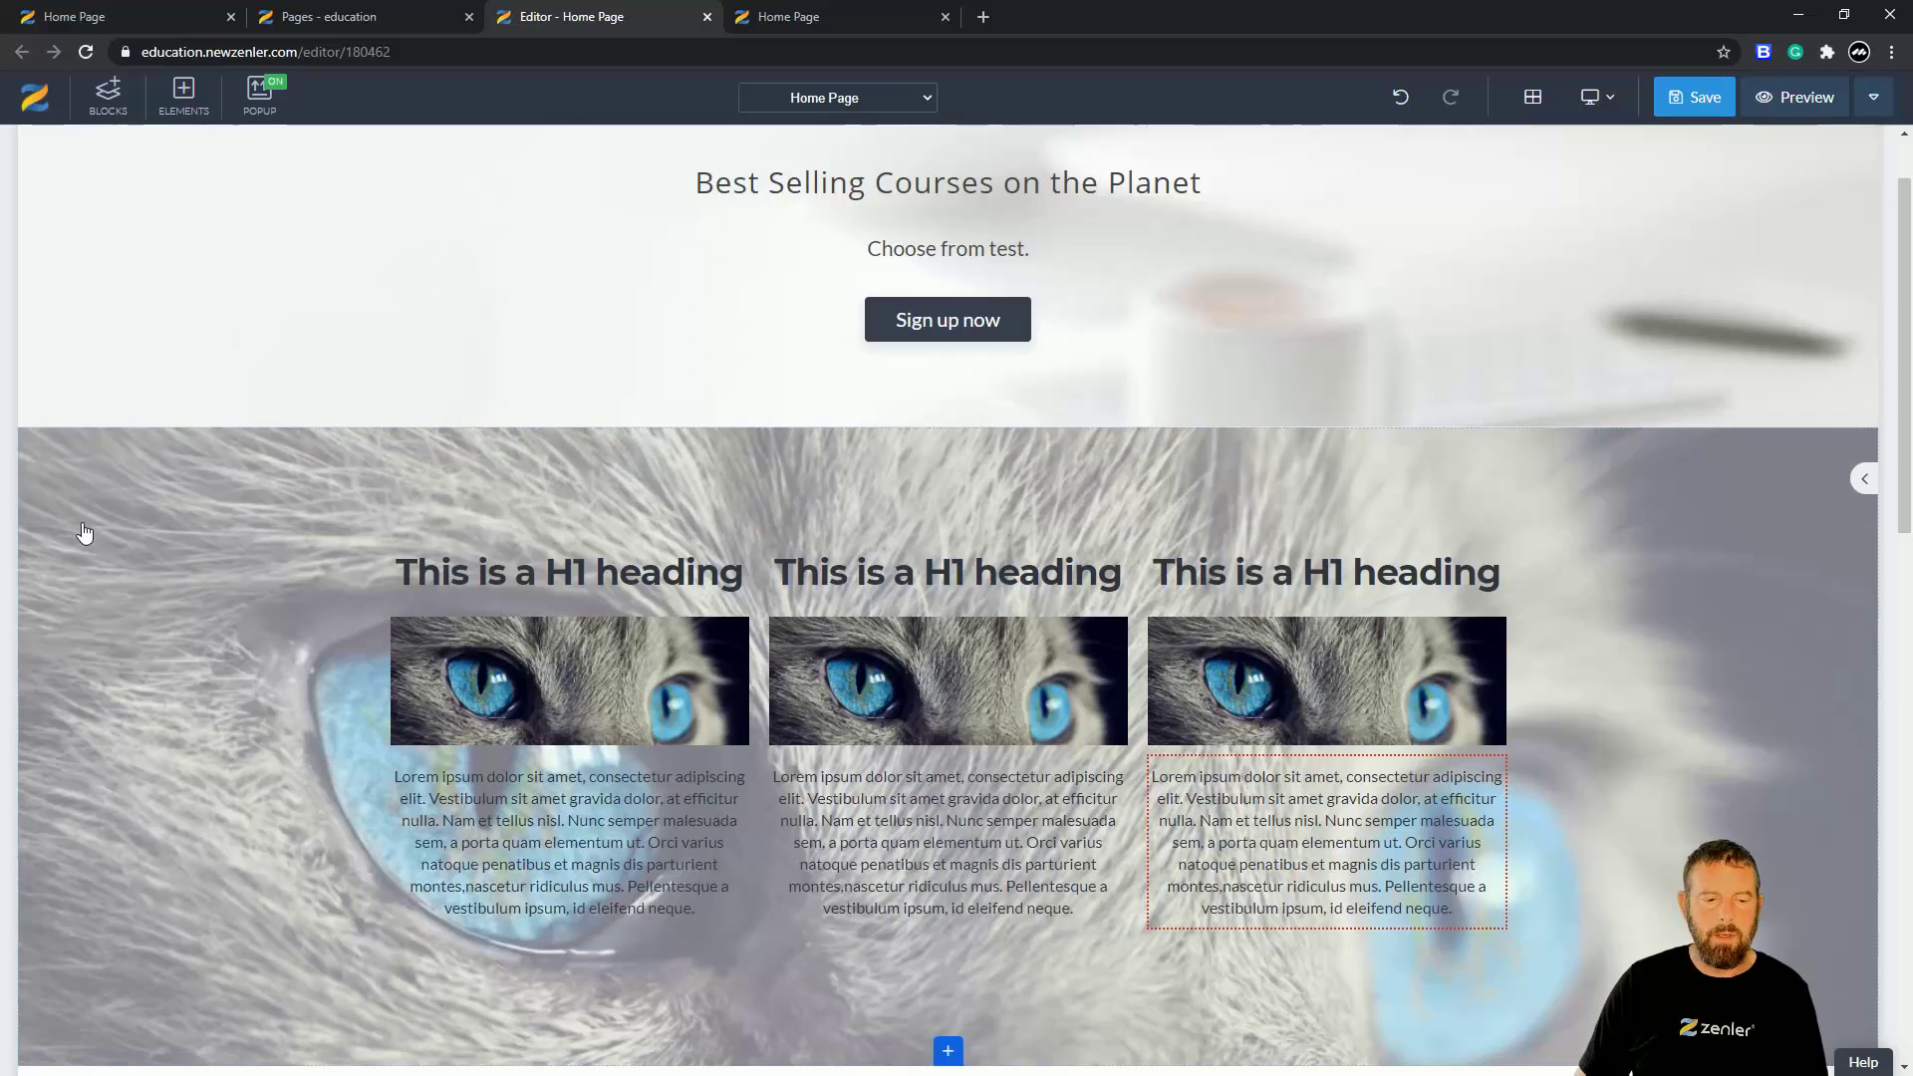
click(31, 444)
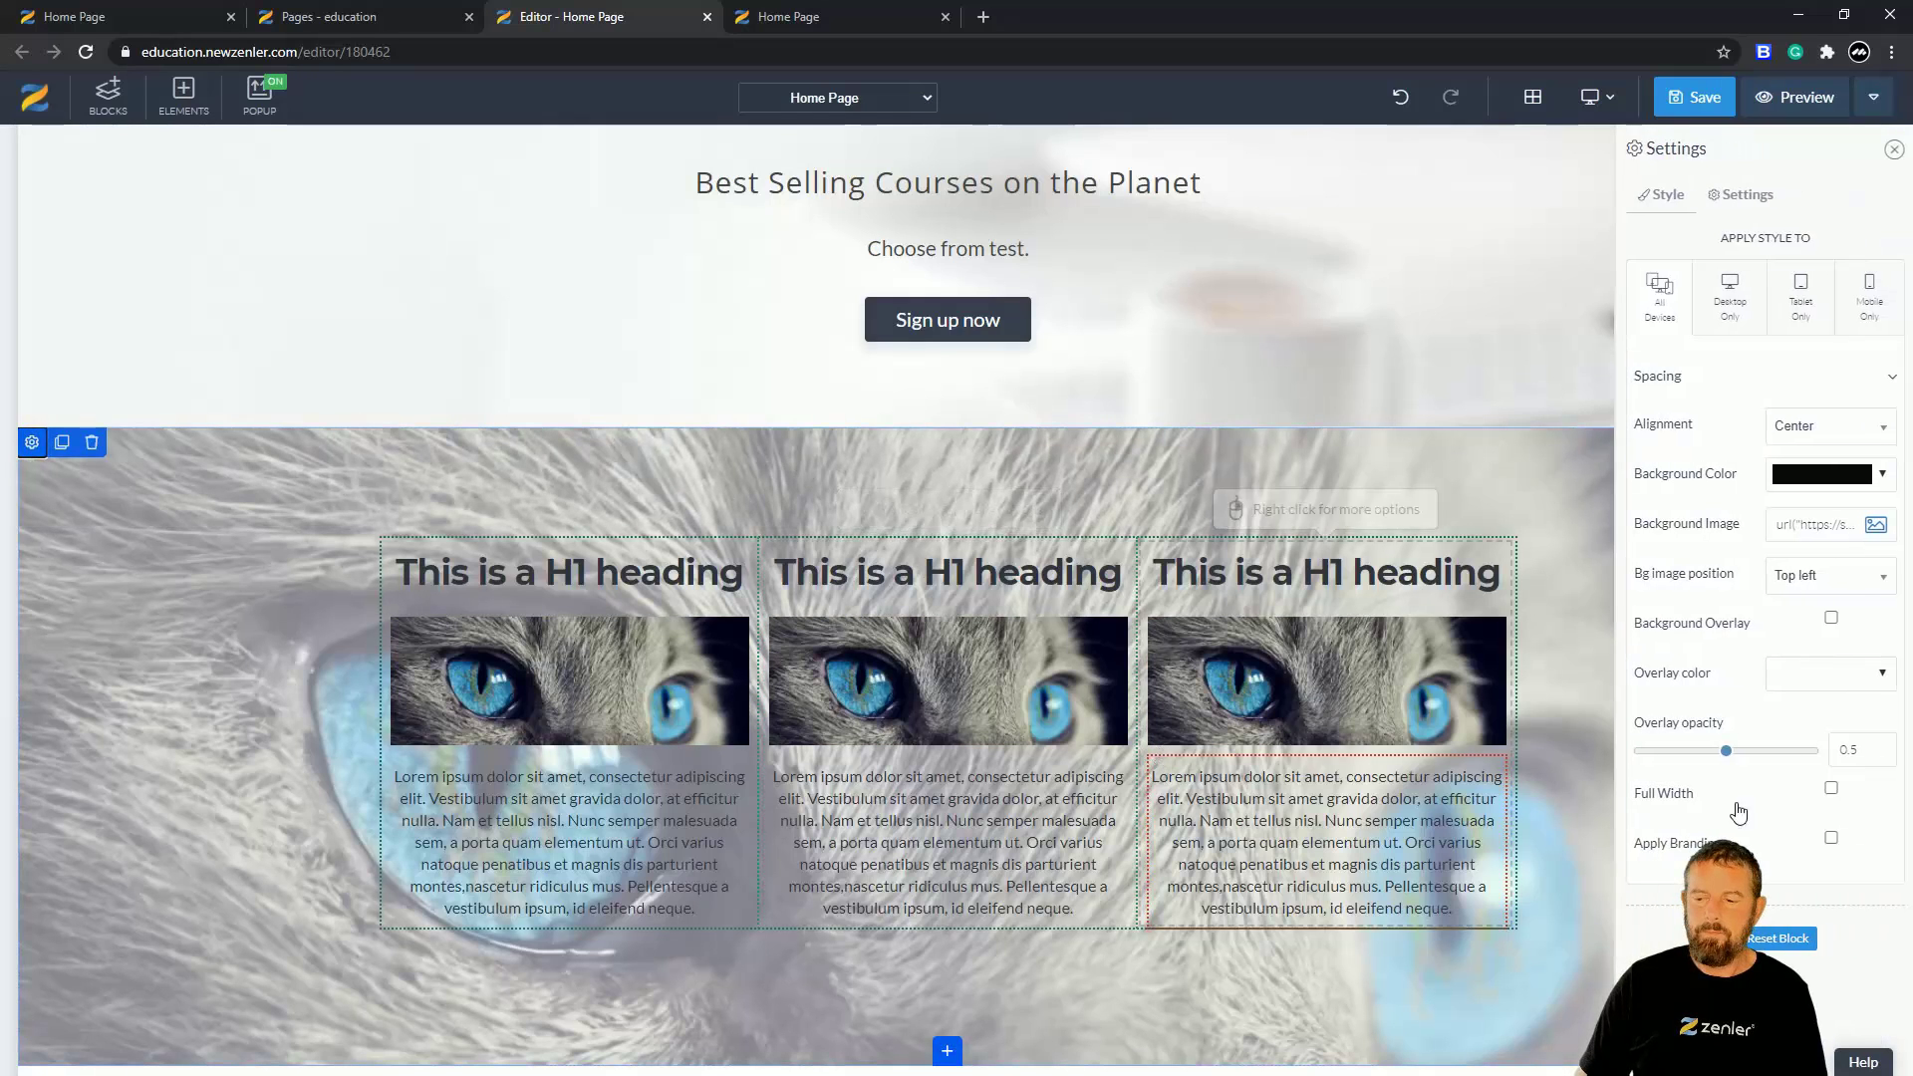
drag(1726, 753, 1775, 753)
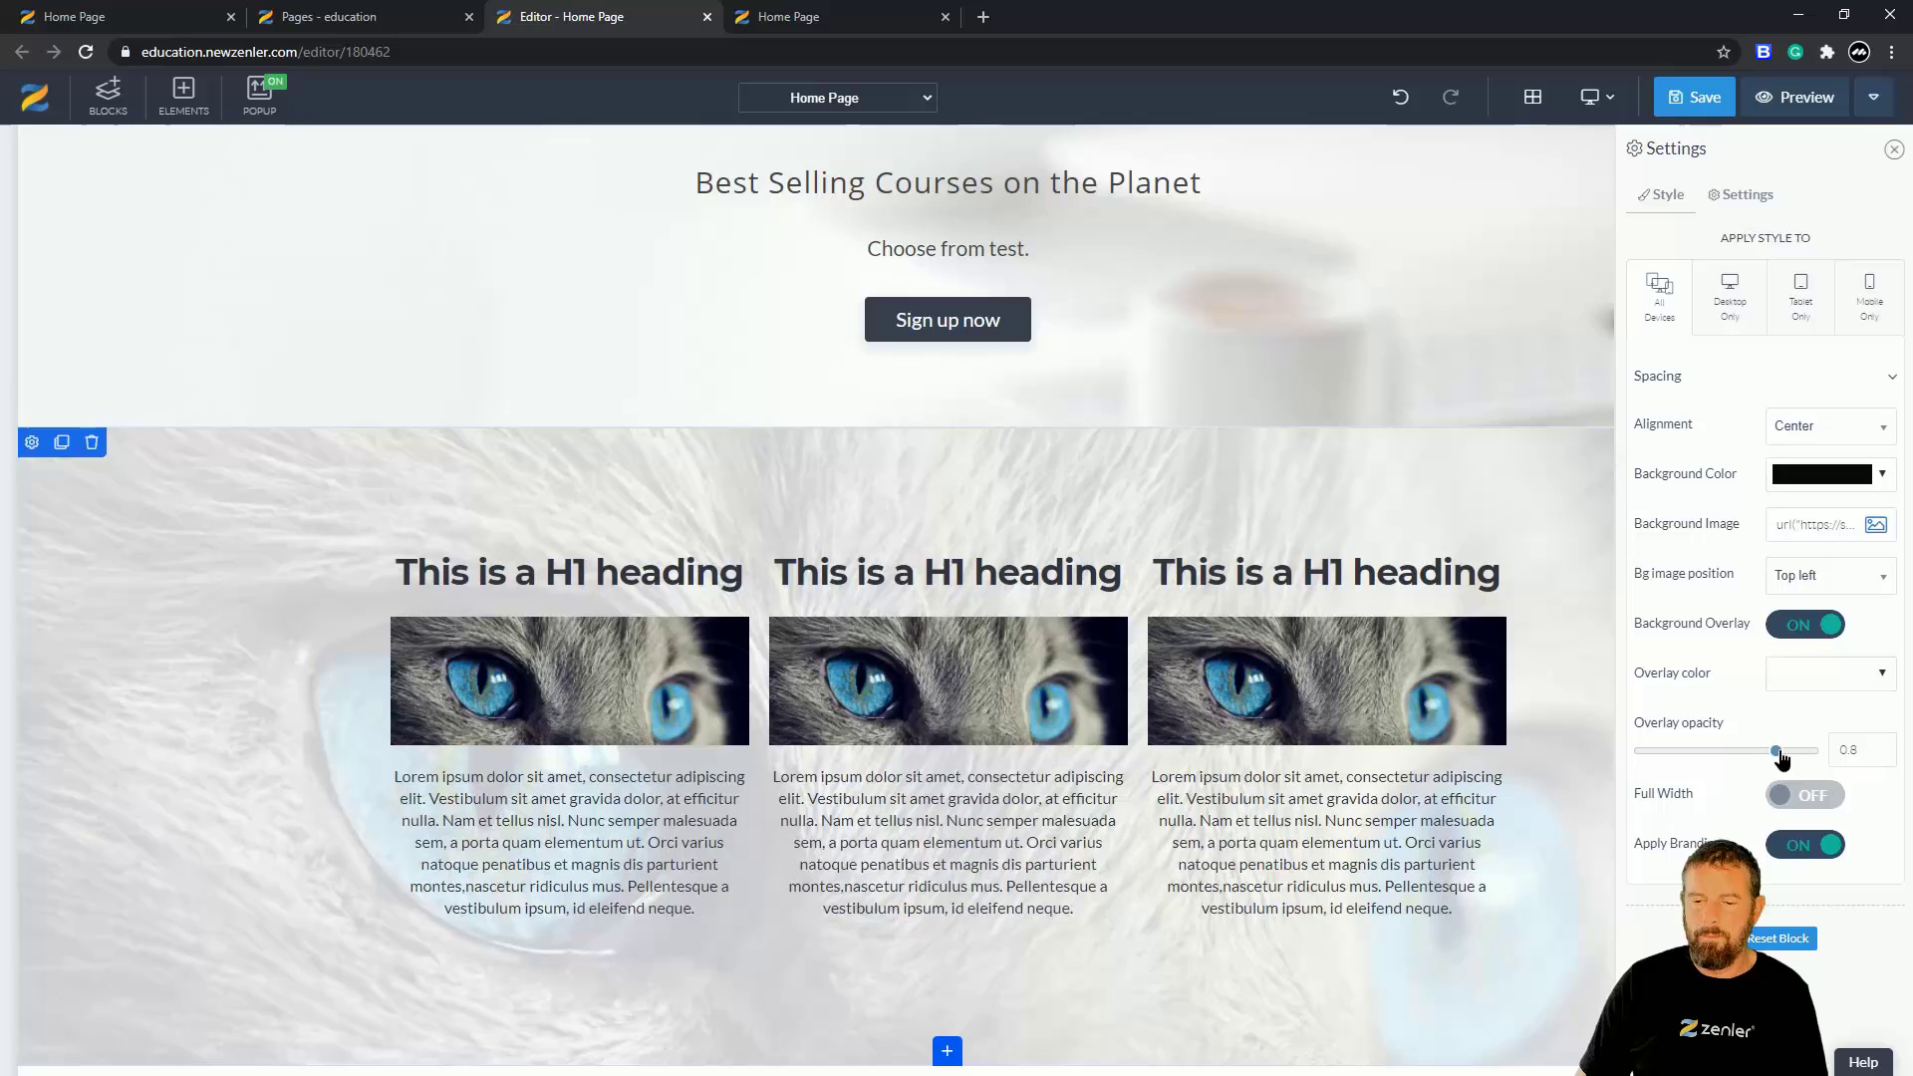
- Save the Home Page changes from the top toolbar
click(1694, 97)
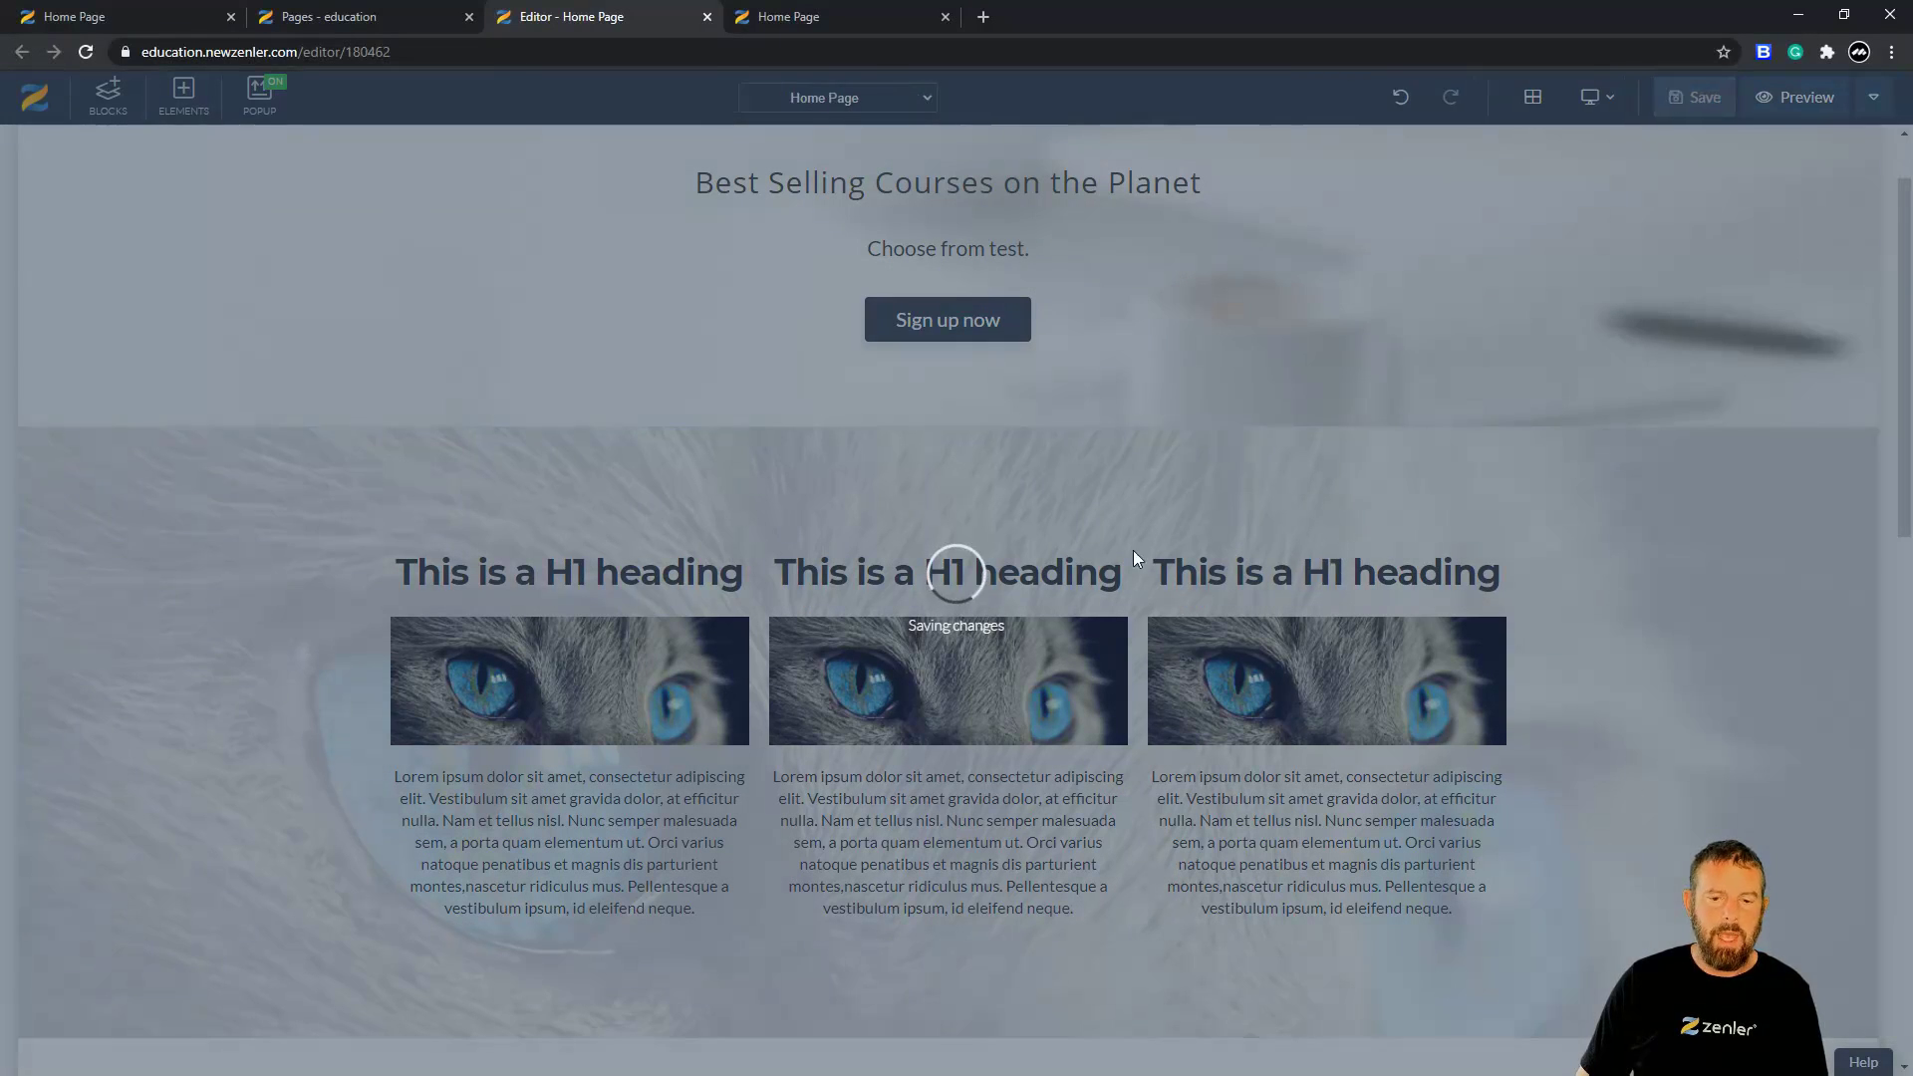